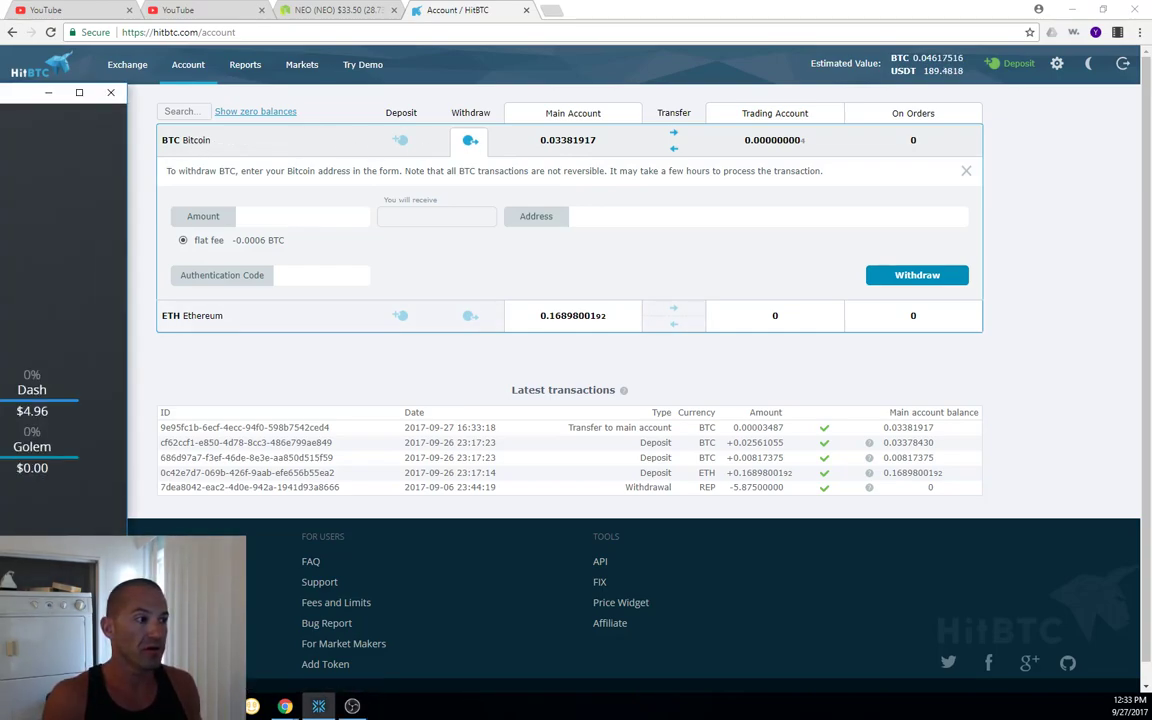
# Step: Copy the 0.03381917 BTC main-account balance into the Bitcoin withdrawal Amount field
pyautogui.moveTo(0, 86); pyautogui.dragTo(0, 140)
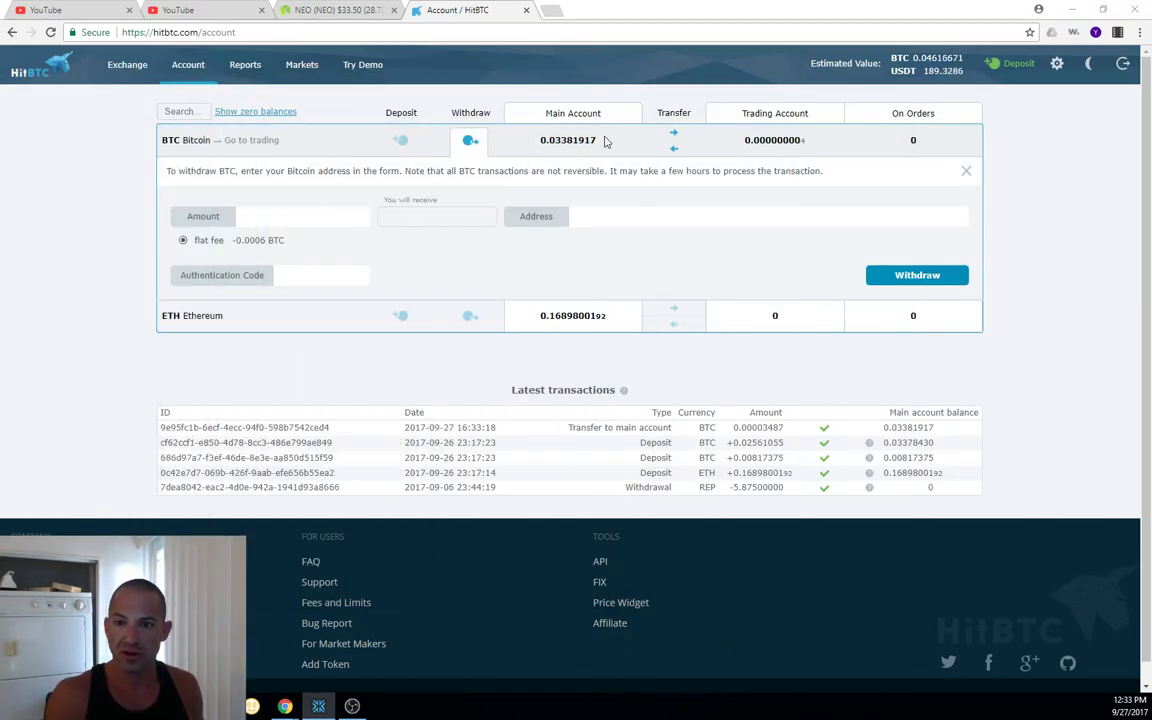
pyautogui.click(640, 143)
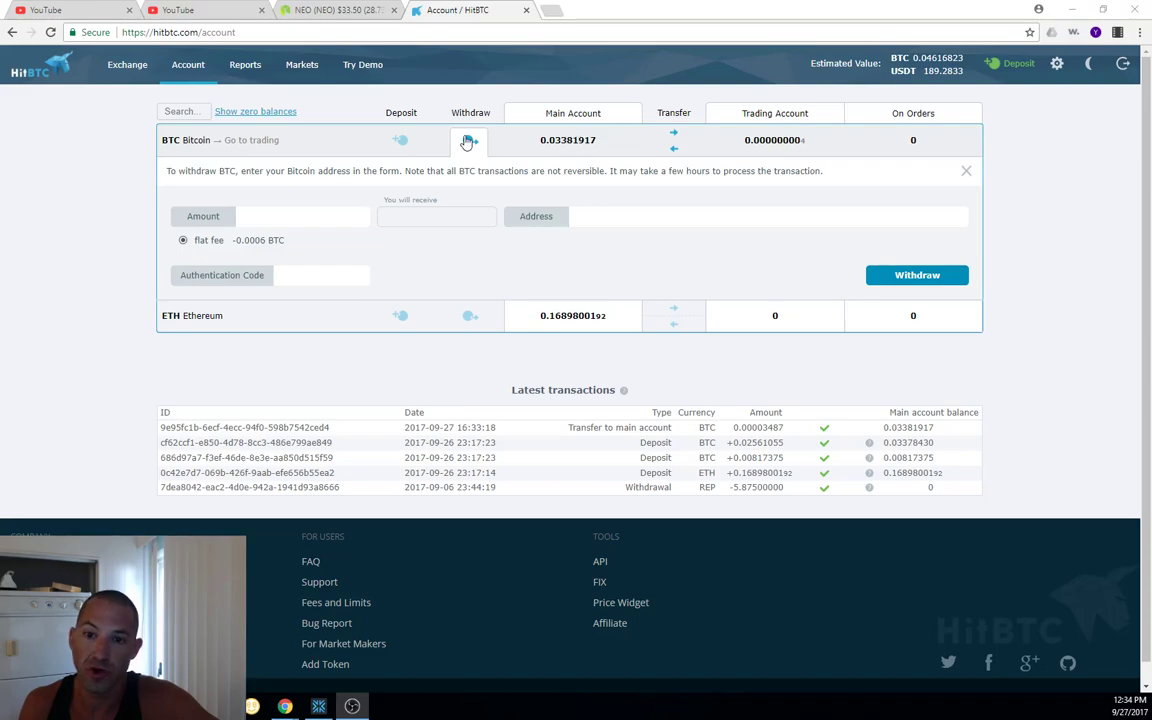
pyautogui.click(549, 141)
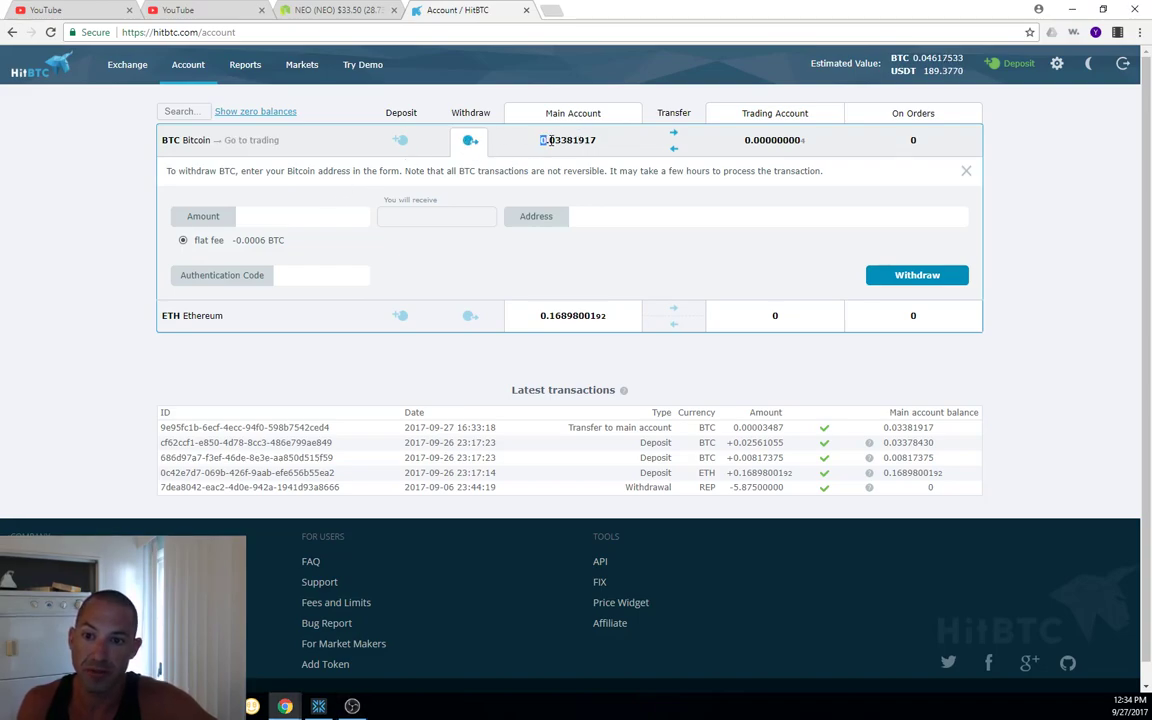
pyautogui.moveTo(549, 141); pyautogui.dragTo(596, 142)
pyautogui.hotkey('ctrl', 'c')
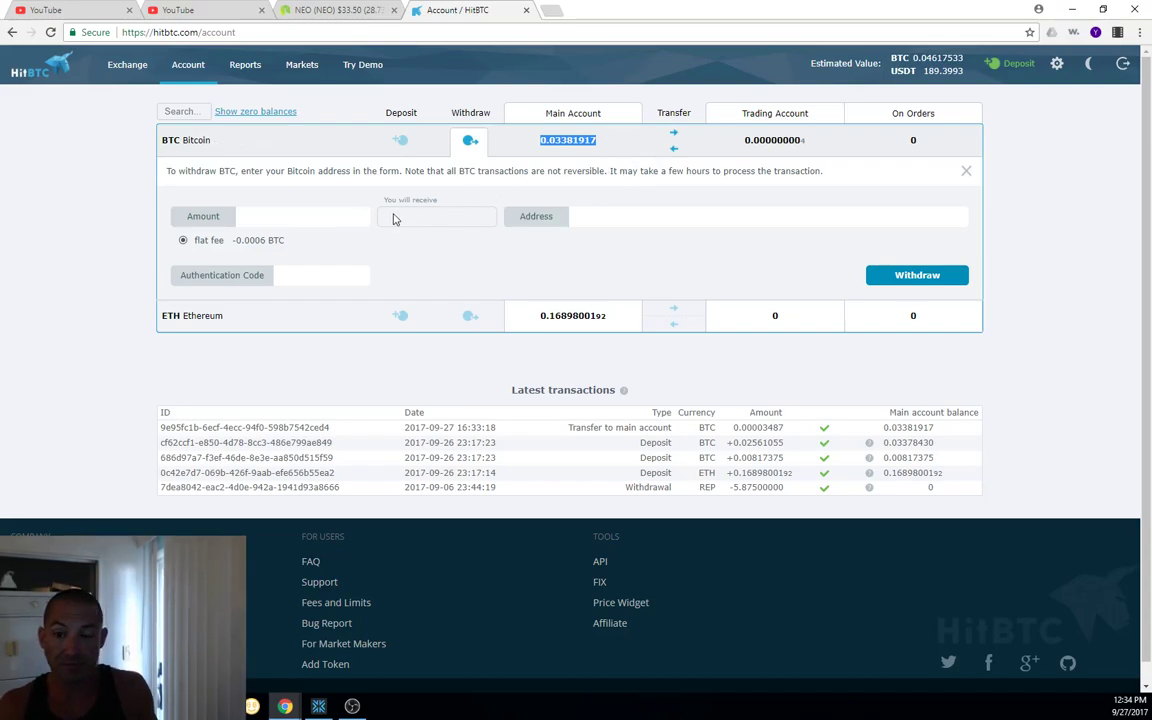
pyautogui.click(332, 218)
pyautogui.hotkey('ctrl', 'v')
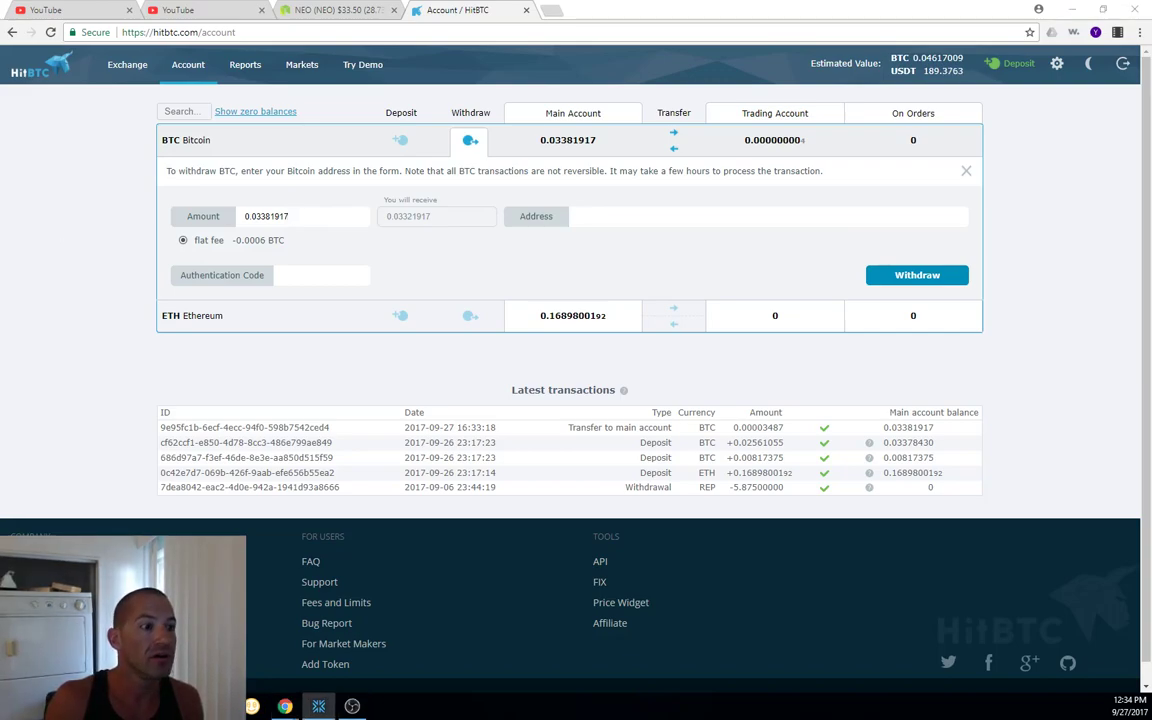
# Step: Copy the Bitcoin wallet's receive address from Exodus
pyautogui.click(318, 706)
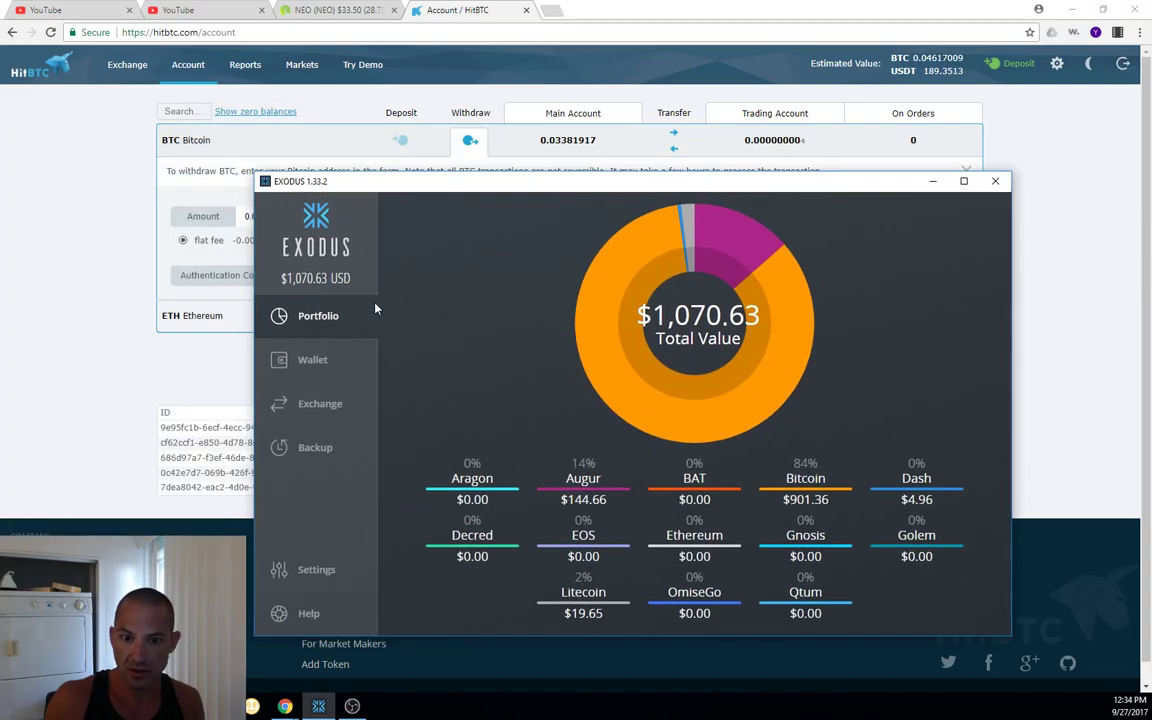
pyautogui.click(305, 376)
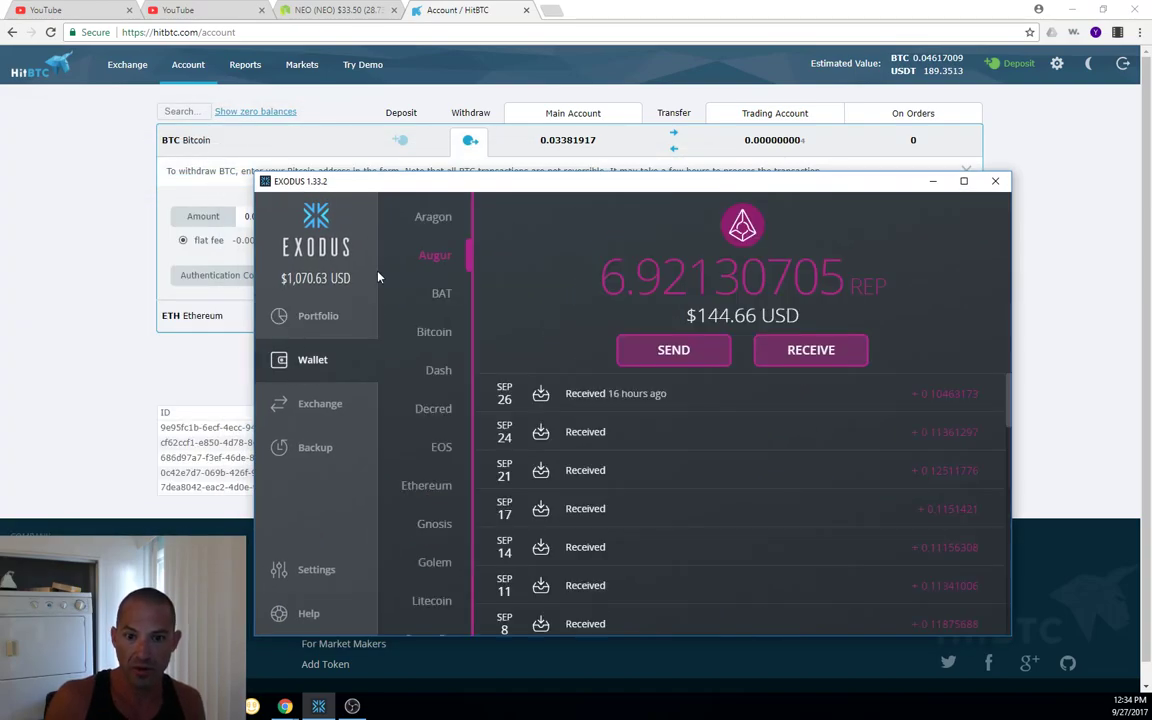
pyautogui.click(440, 333)
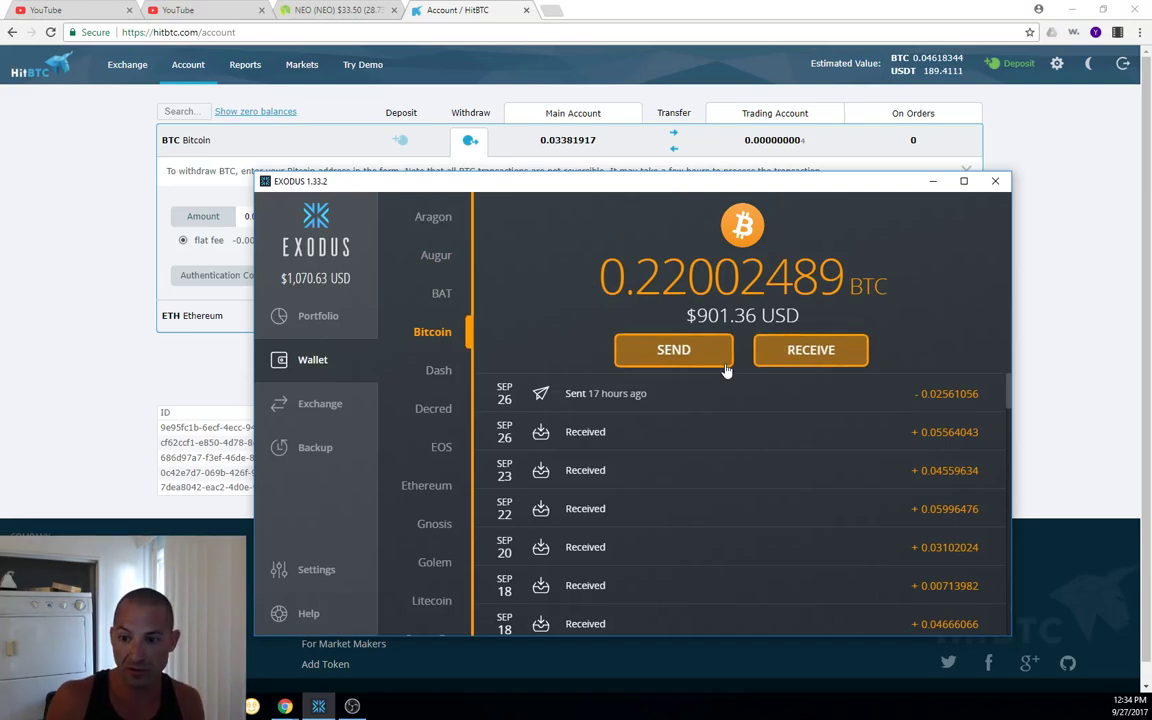
pyautogui.click(788, 353)
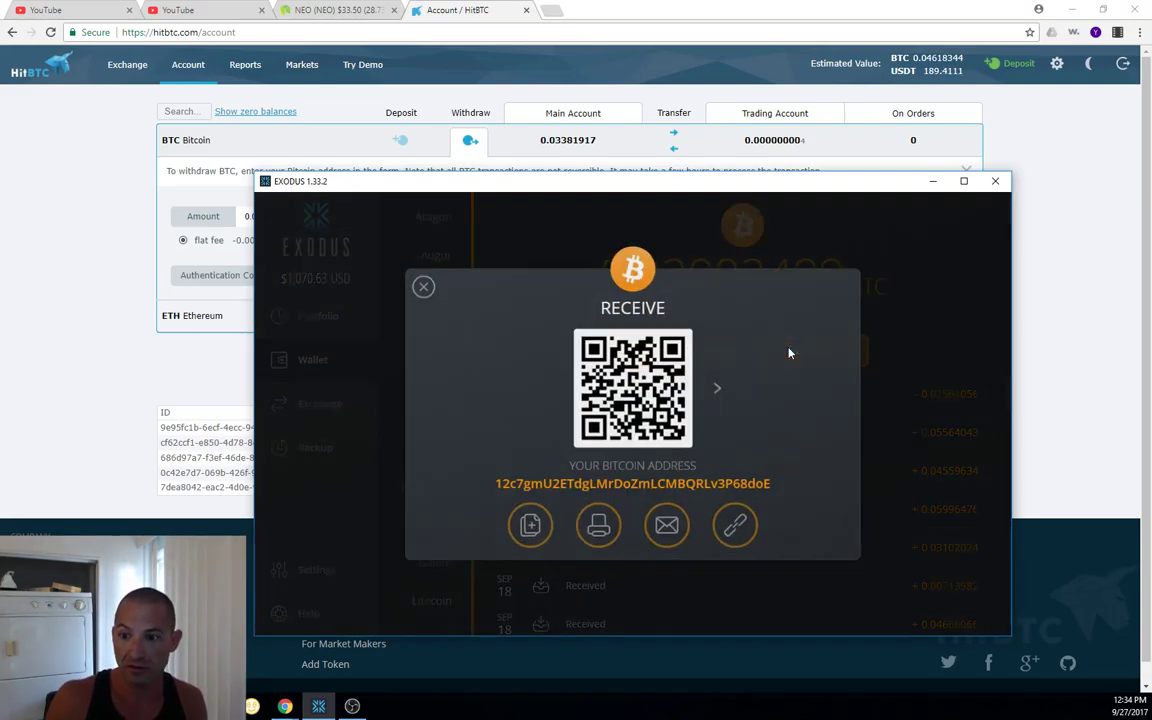
pyautogui.click(530, 524)
# Step: Paste the Exodus Bitcoin address into the withdrawal Address field
pyautogui.click(349, 162)
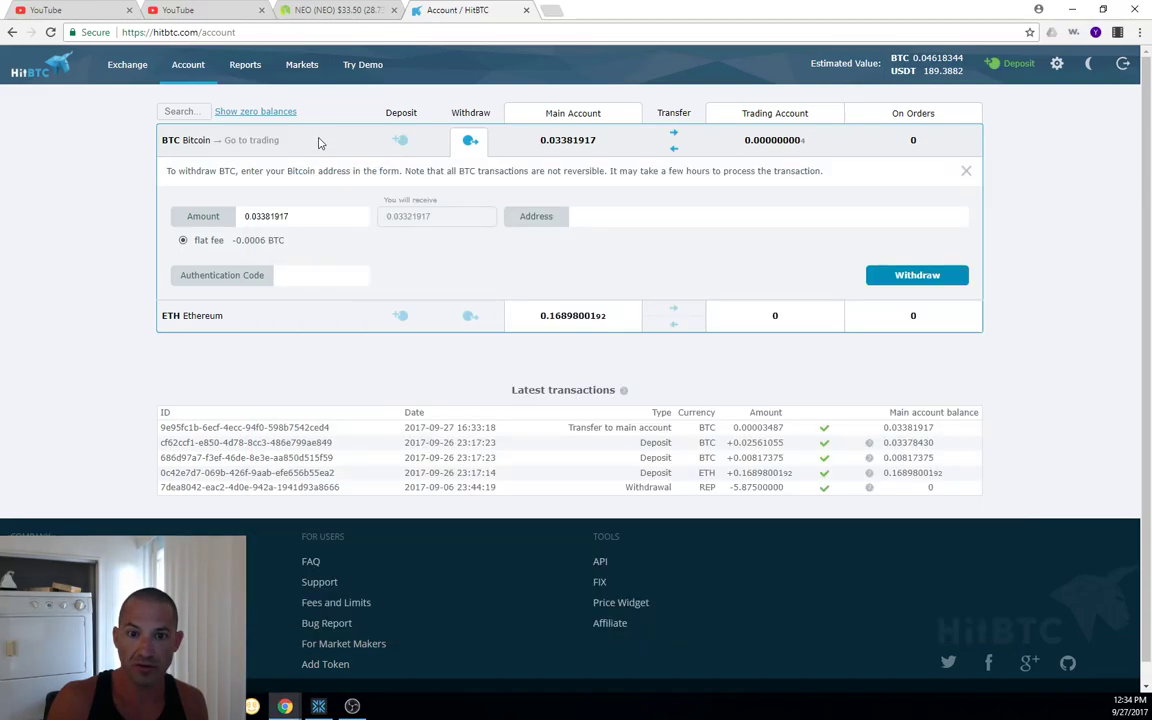
pyautogui.doubleClick(432, 216)
pyautogui.click(594, 216)
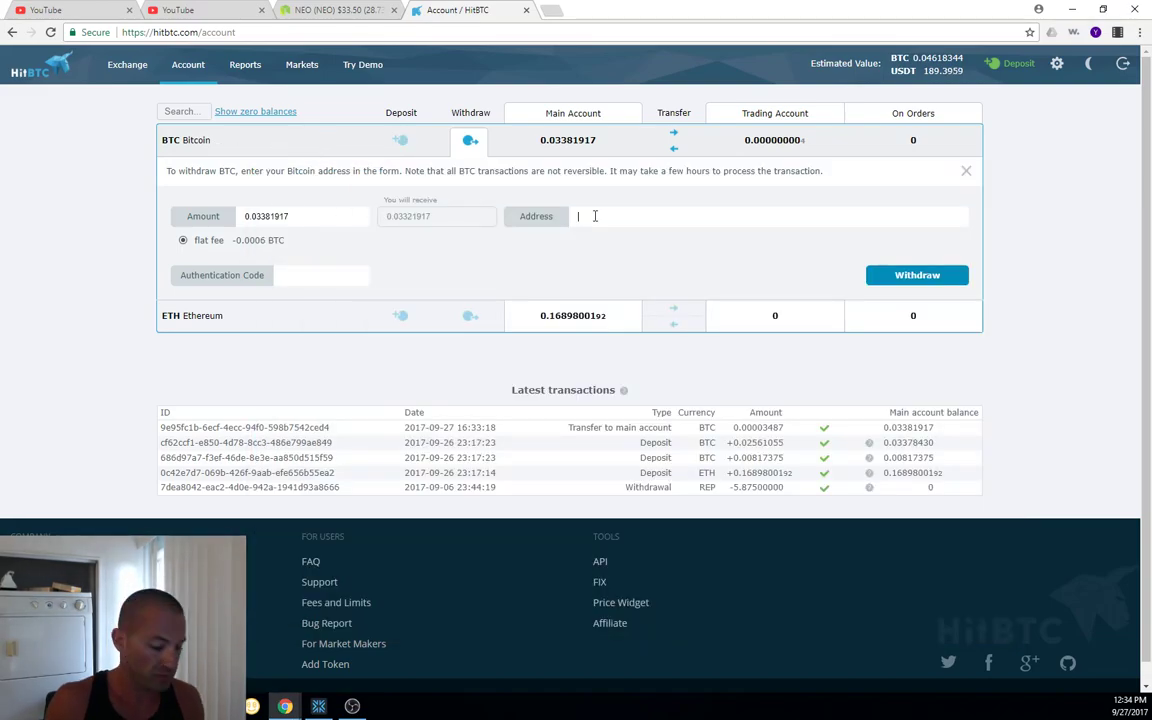
pyautogui.hotkey('ctrl', 'v')
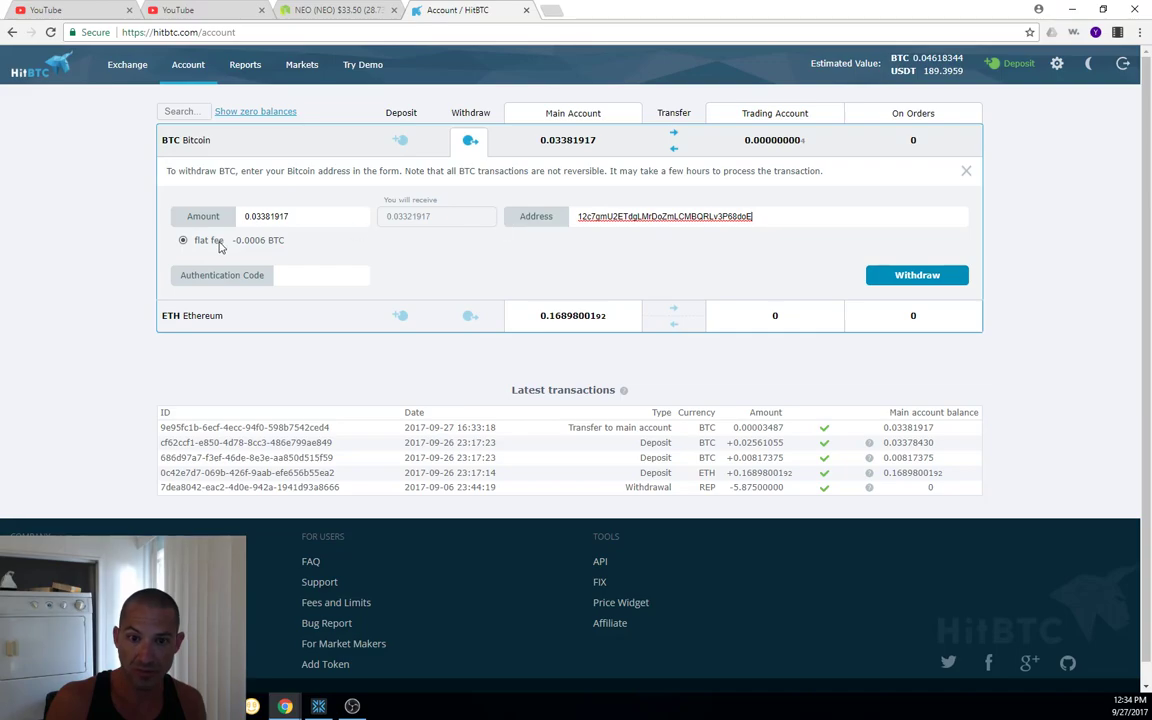
# Step: Enter the authentication code and submit the BTC withdrawal
pyautogui.click(305, 277)
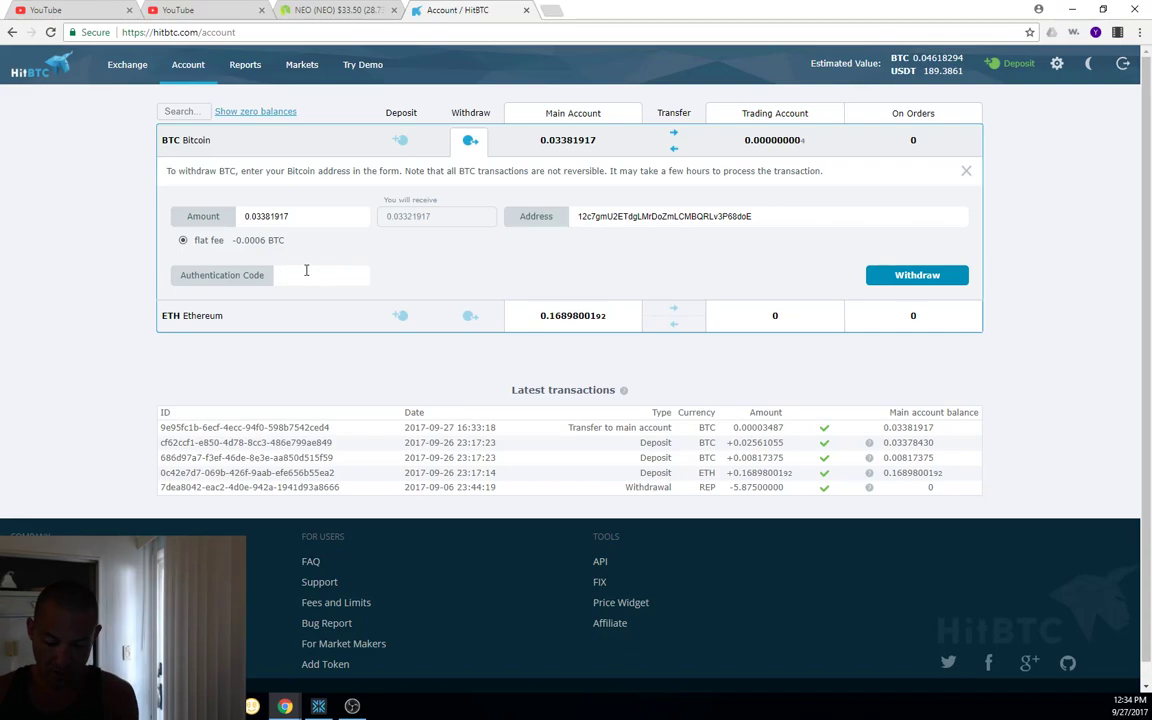
pyautogui.click(310, 275)
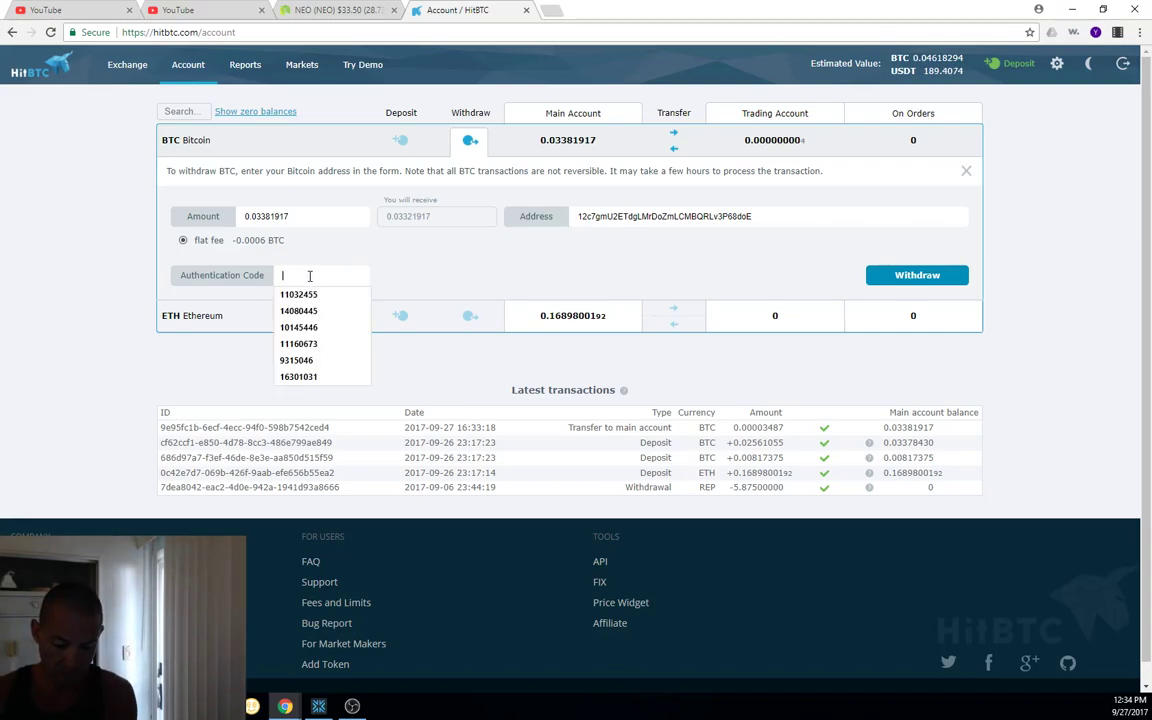
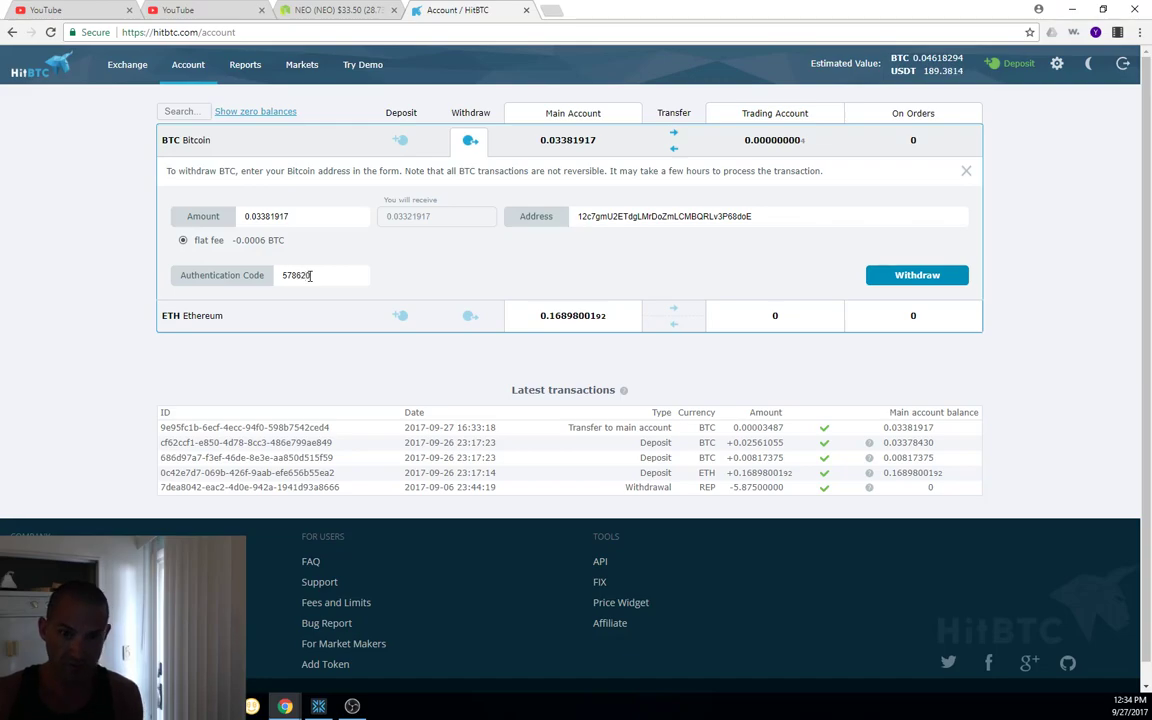
pyautogui.click(910, 276)
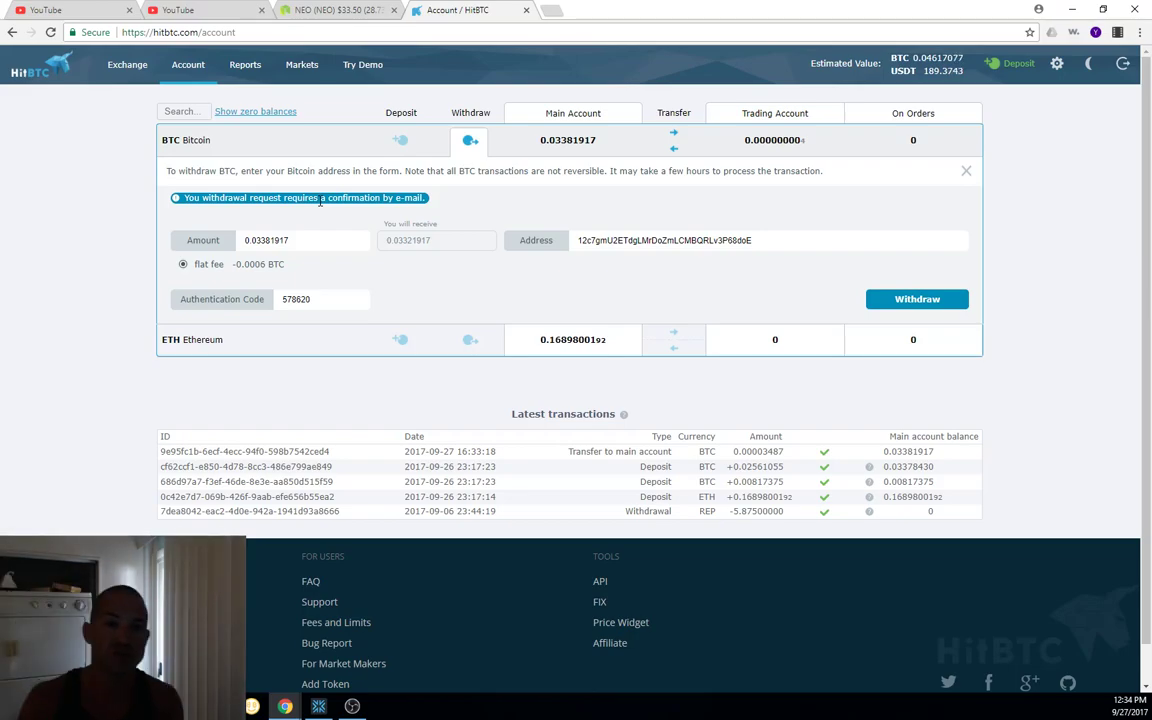
# Step: Open Gmail in a new tab and follow the link in the Withdraw verification e-mail
pyautogui.click(548, 10)
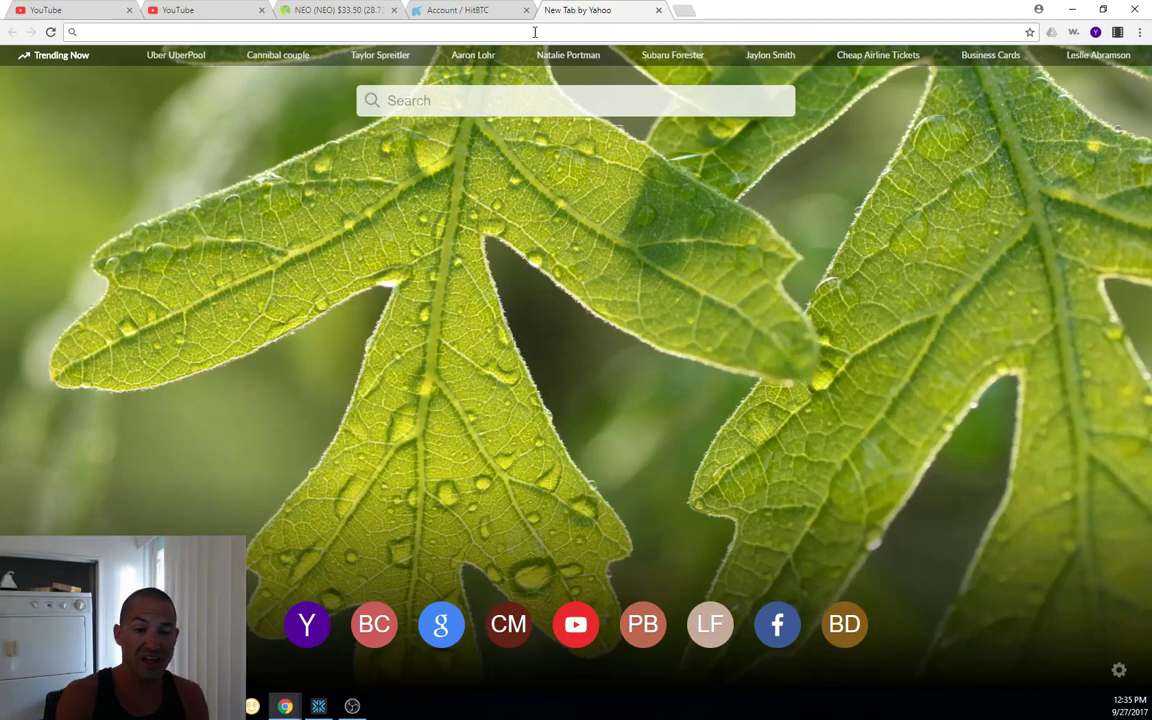
pyautogui.write('e')
pyautogui.press('BackSpace')
pyautogui.press('BackSpace')
pyautogui.write('gmail.')
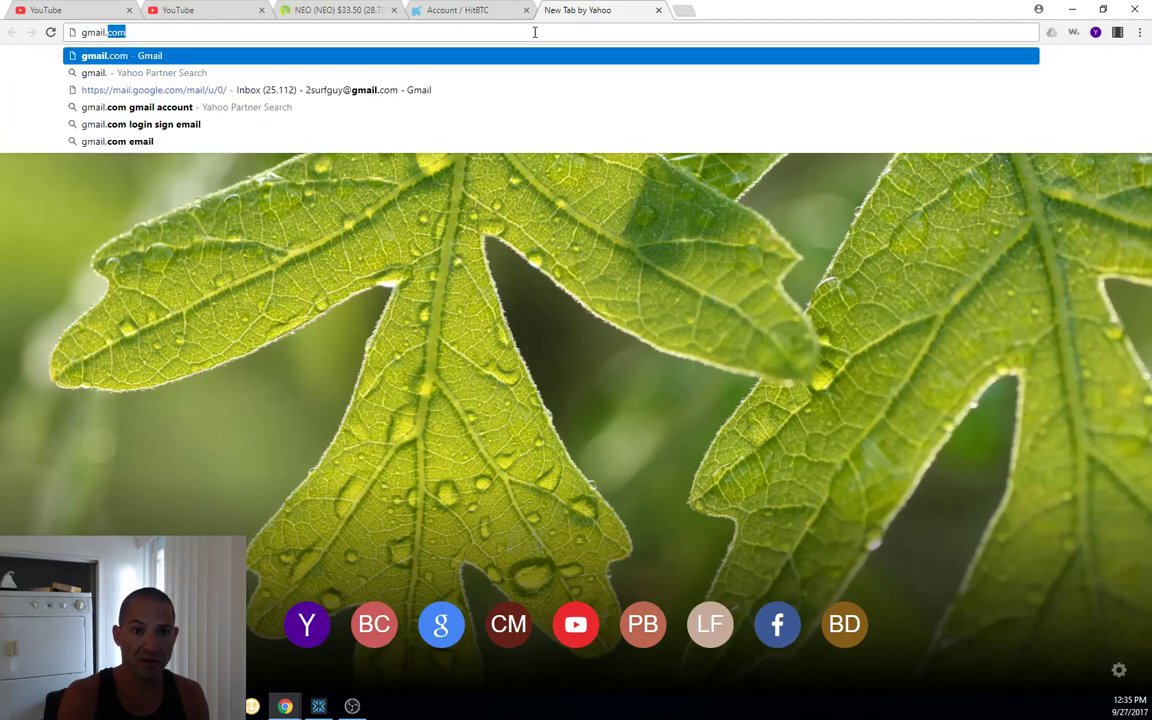
pyautogui.press('Return')
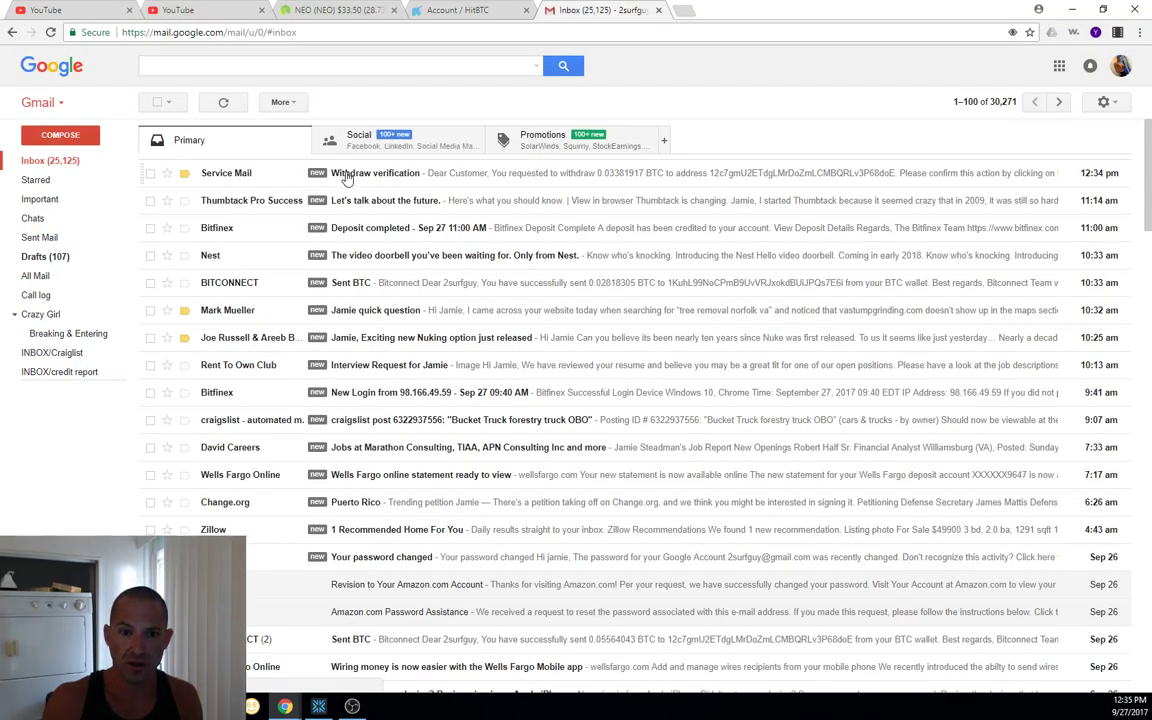
pyautogui.click(346, 176)
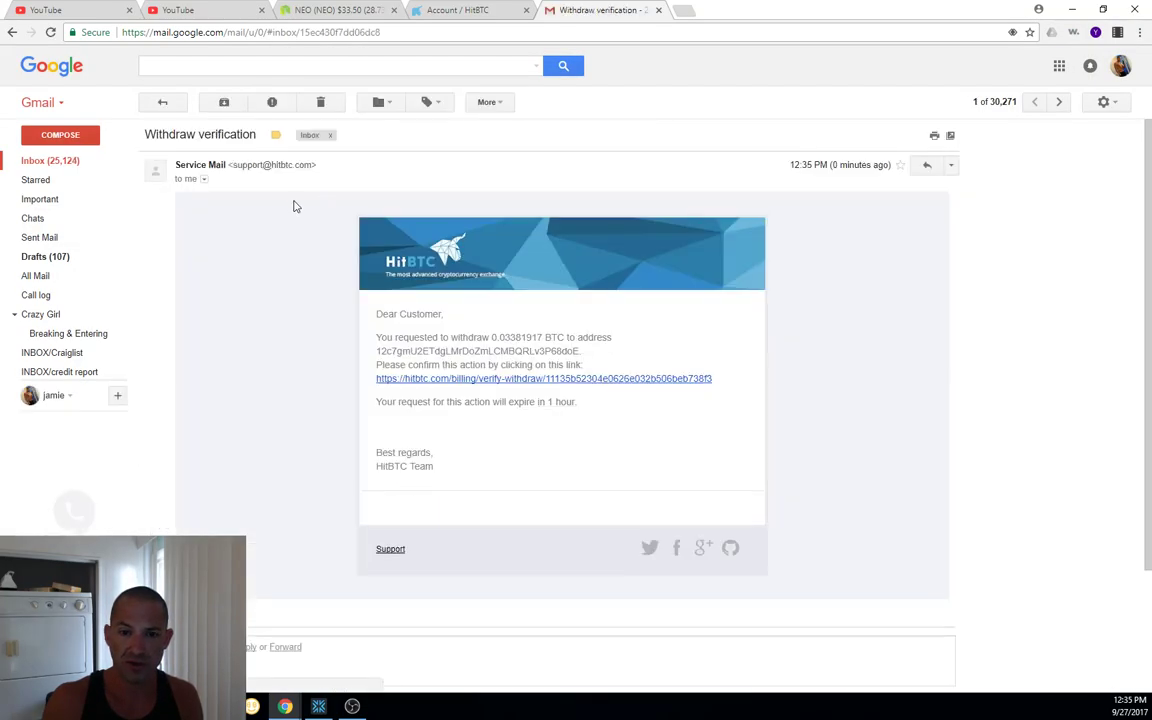
pyautogui.click(470, 378)
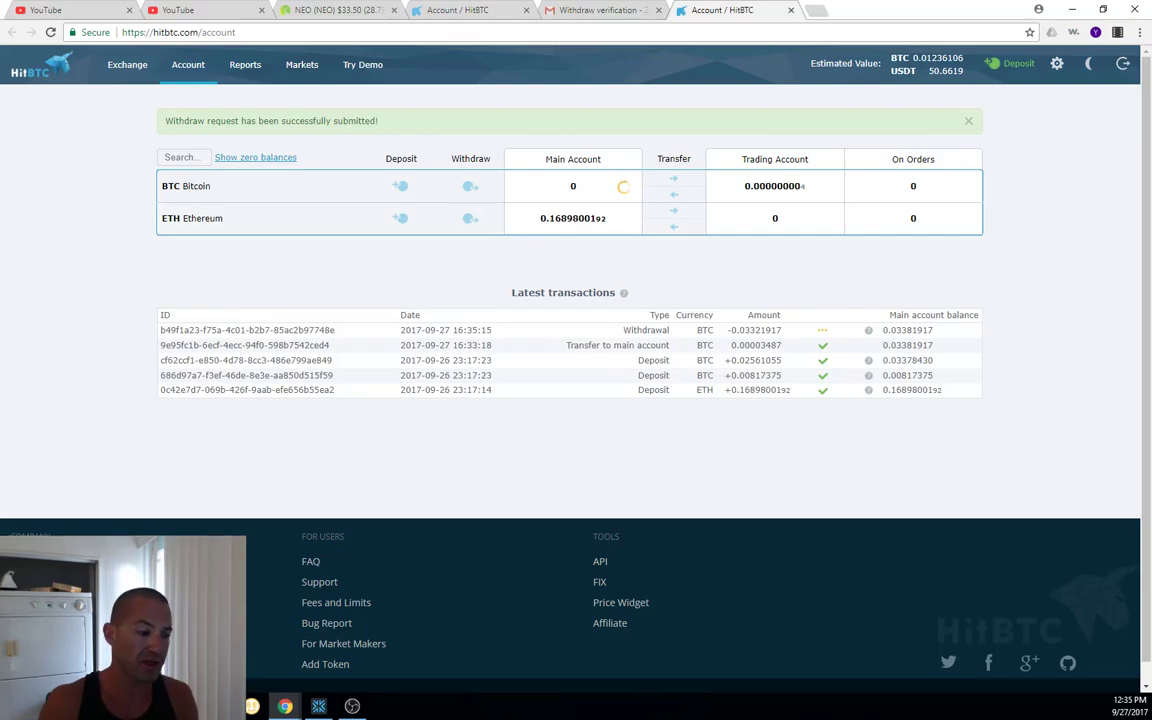
# Step: Copy the Ethereum wallet's receive address in Exodus, then go back to HitBTC
pyautogui.hotkey('alt', 'Tab')
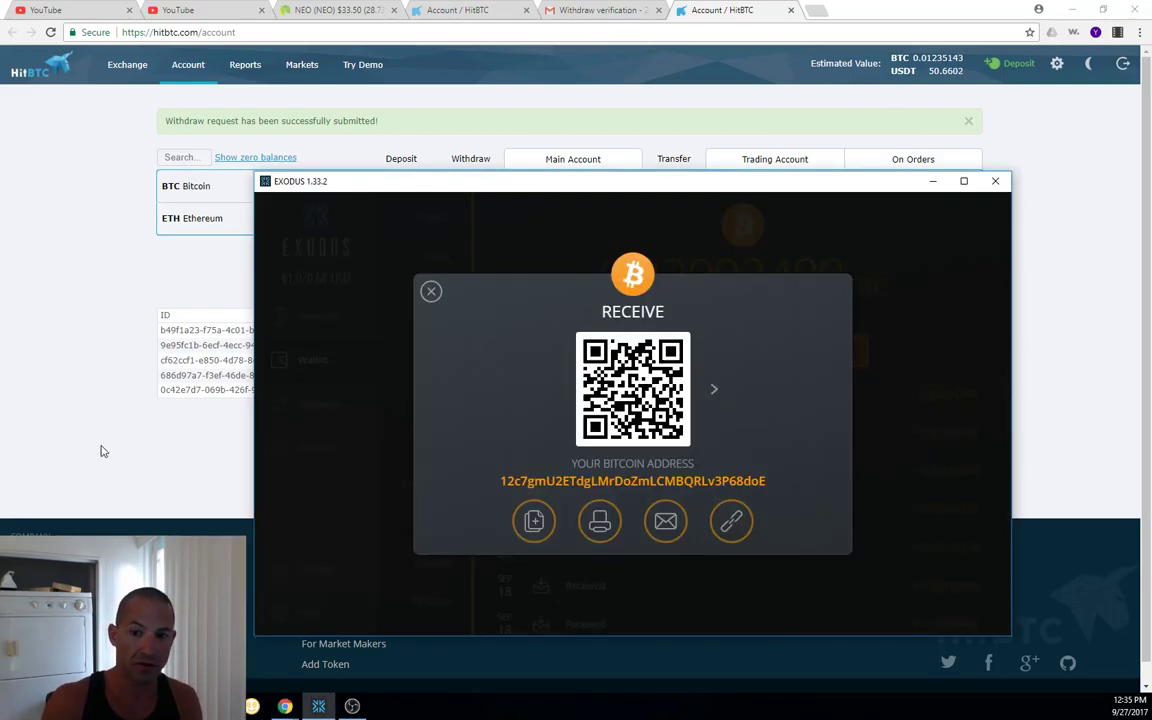
pyautogui.click(431, 291)
pyautogui.click(316, 316)
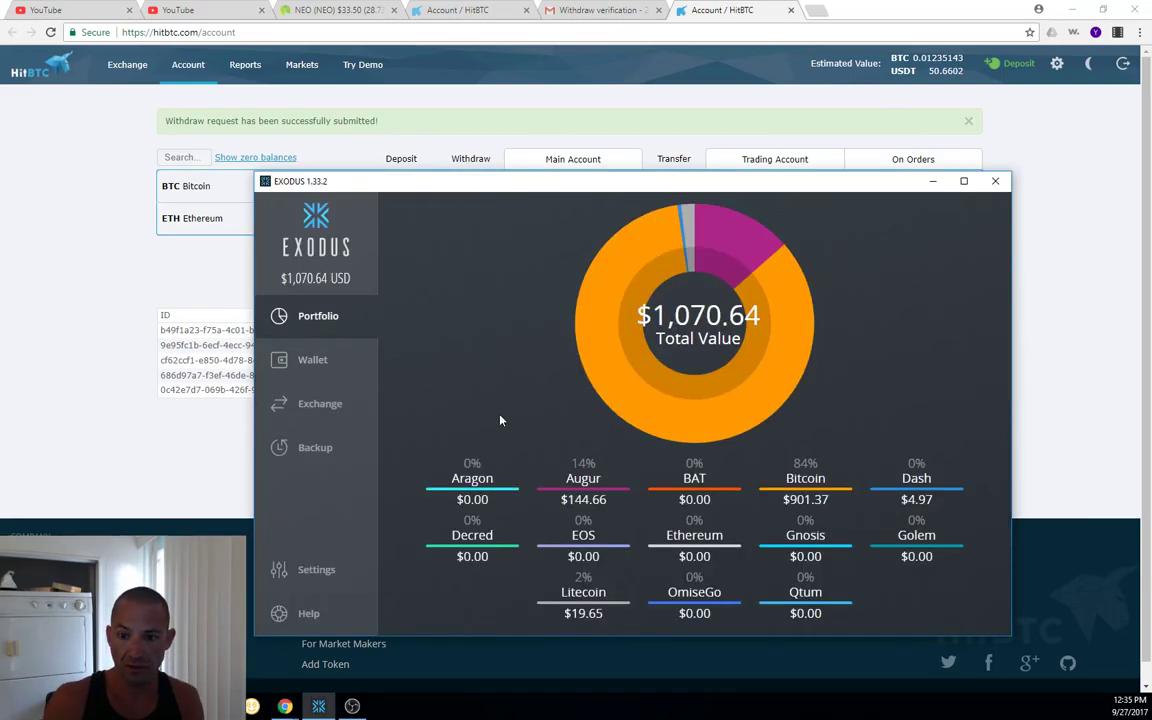
pyautogui.click(312, 360)
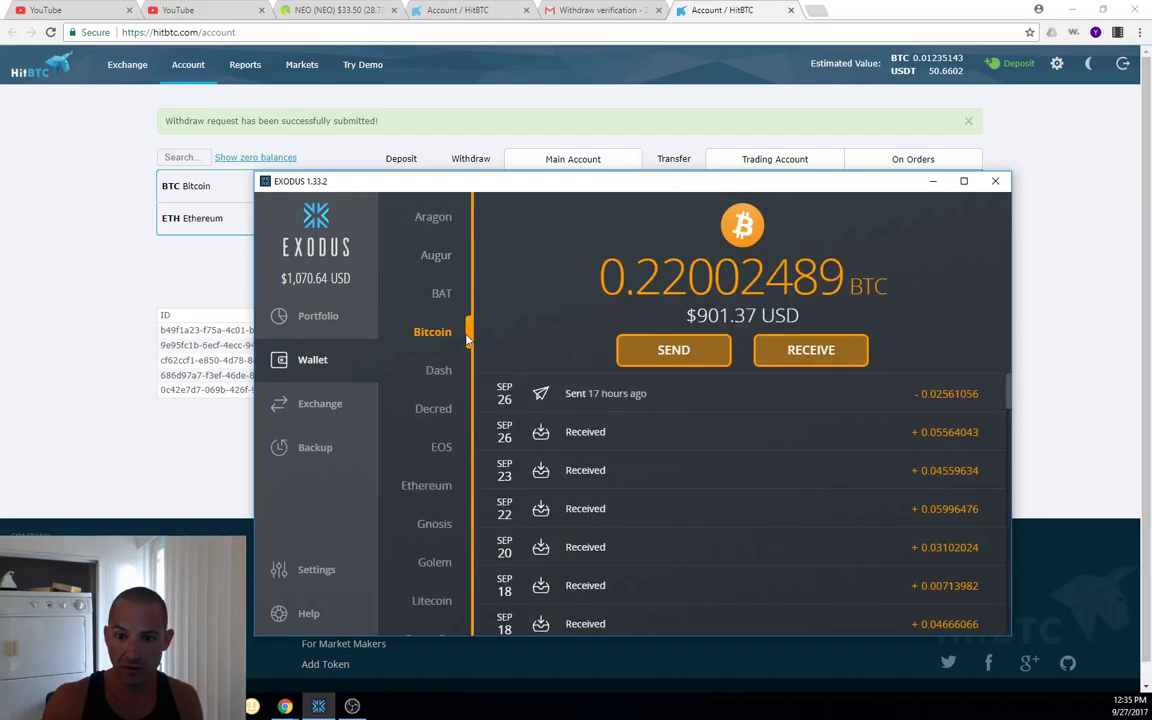
pyautogui.click(427, 488)
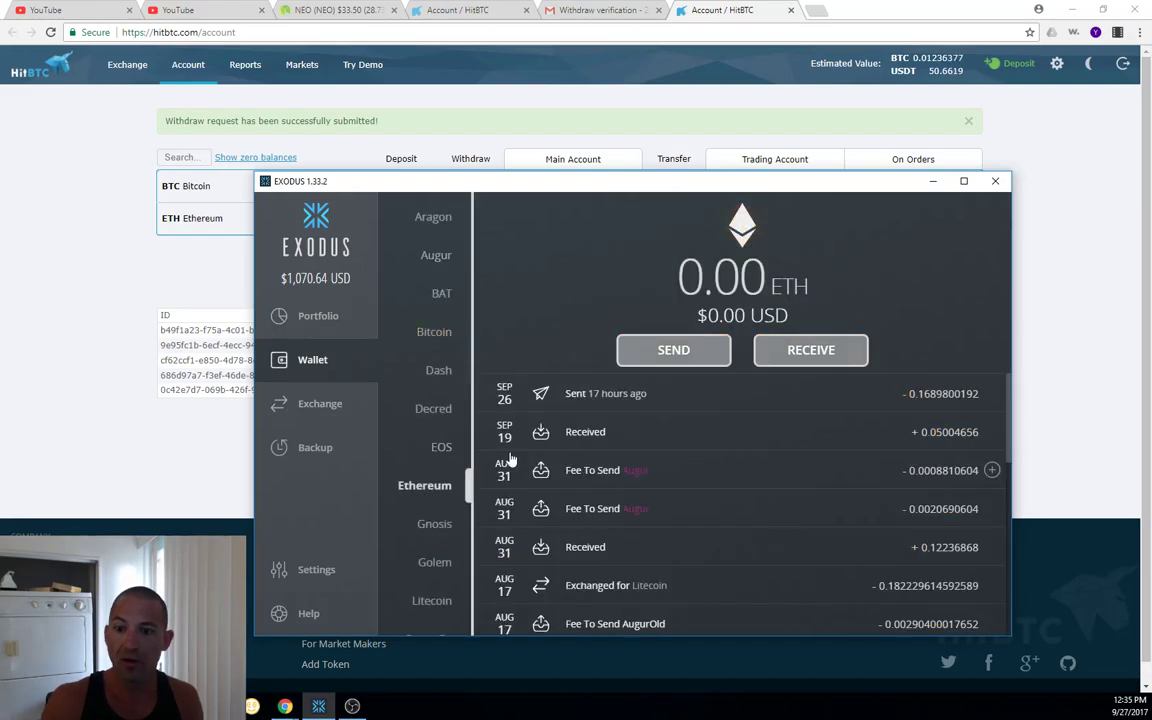
pyautogui.click(787, 345)
pyautogui.click(530, 520)
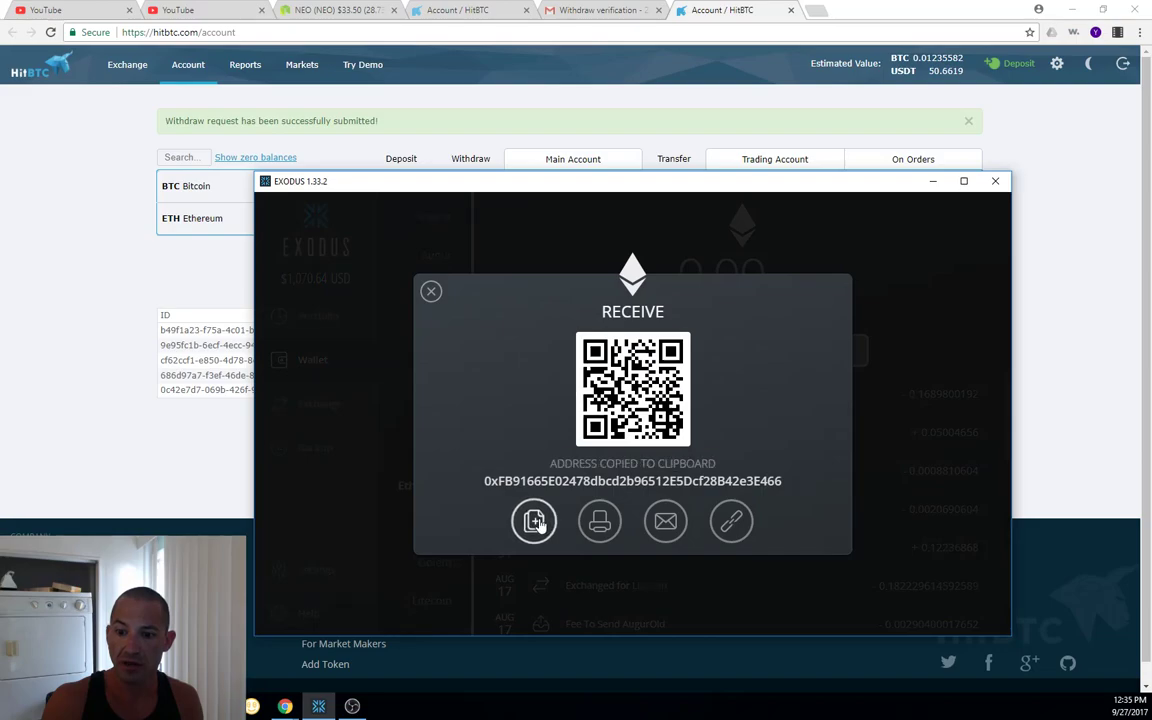
pyautogui.click(503, 118)
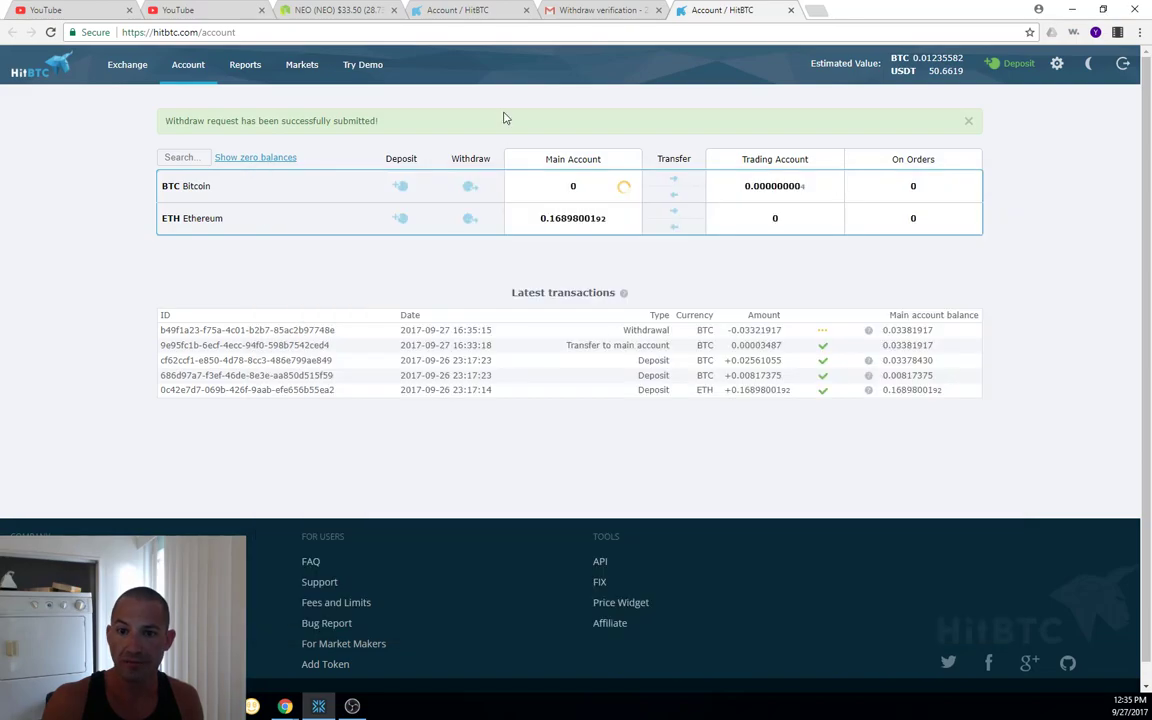
# Step: Fill the ETH withdraw form with the Exodus Ethereum address and the 0.1689800192 ETH amount
pyautogui.click(470, 218)
pyautogui.hotkey('ctrl', 'v')
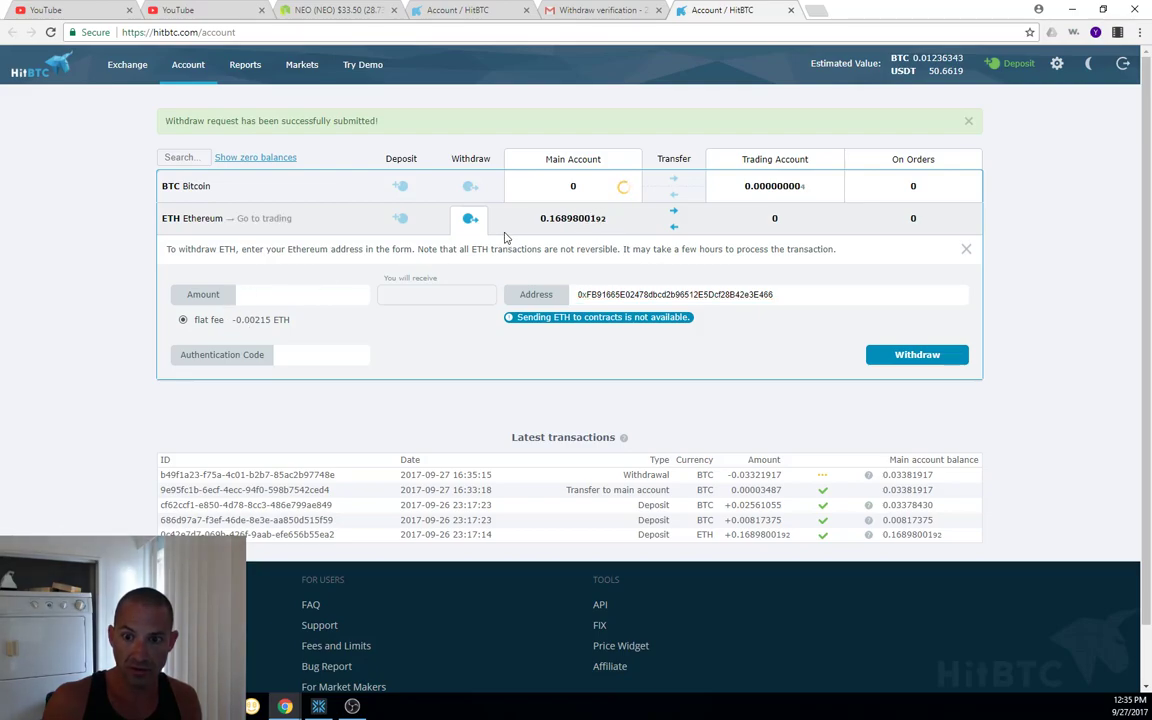
pyautogui.moveTo(540, 218); pyautogui.dragTo(608, 220)
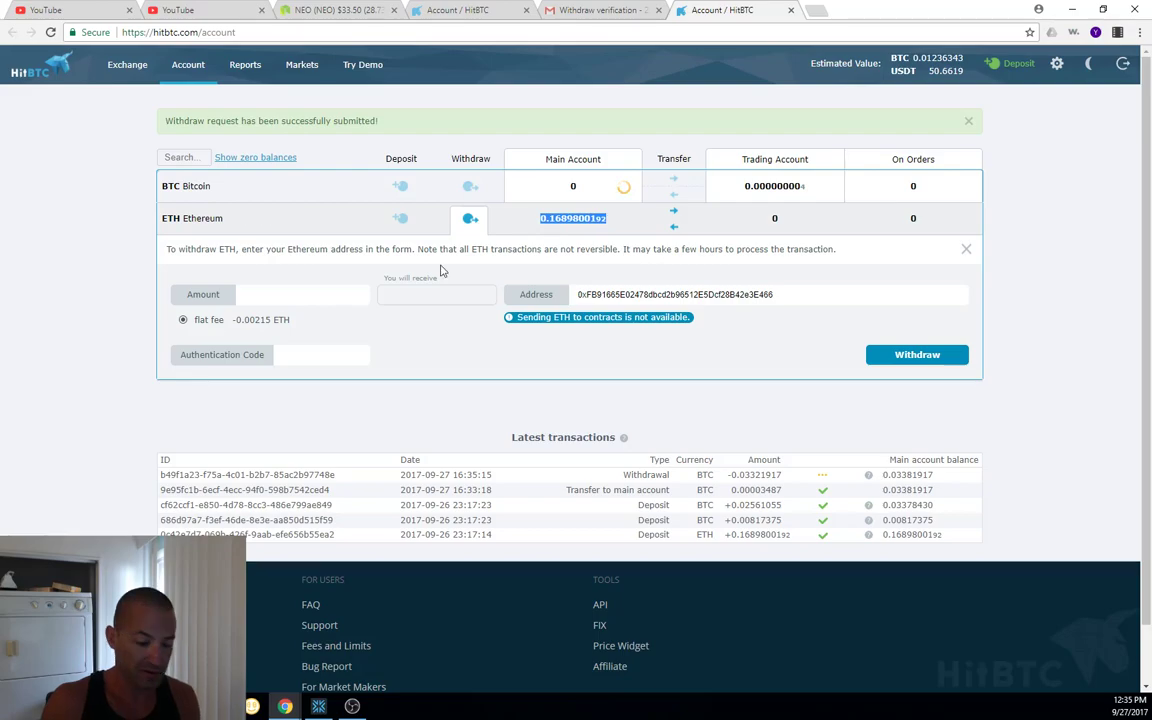
pyautogui.click(330, 288)
pyautogui.hotkey('ctrl', 'v')
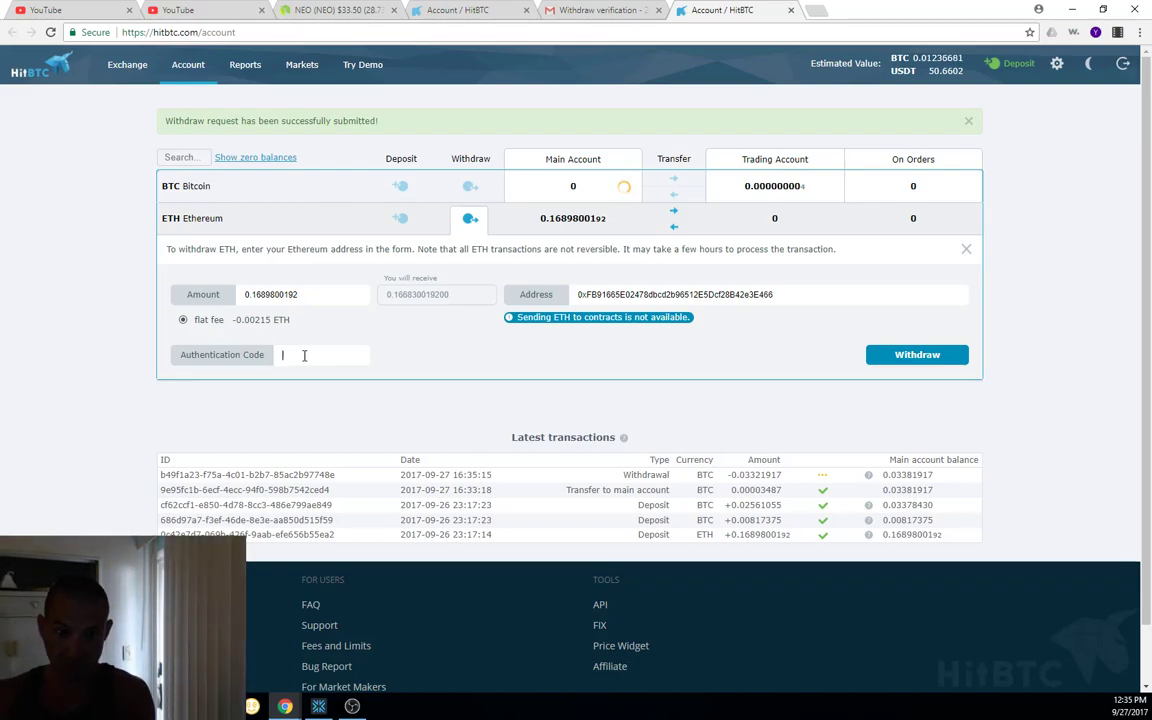
# Step: Enter the authentication code and submit the ETH withdrawal
pyautogui.click(305, 355)
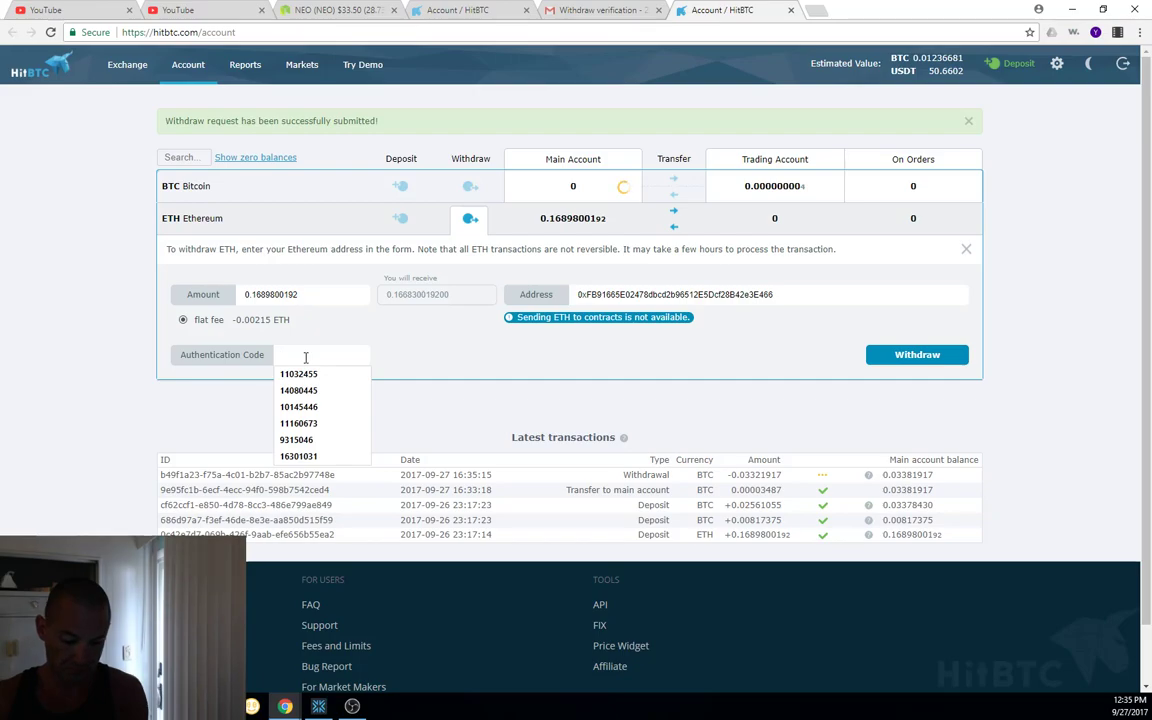
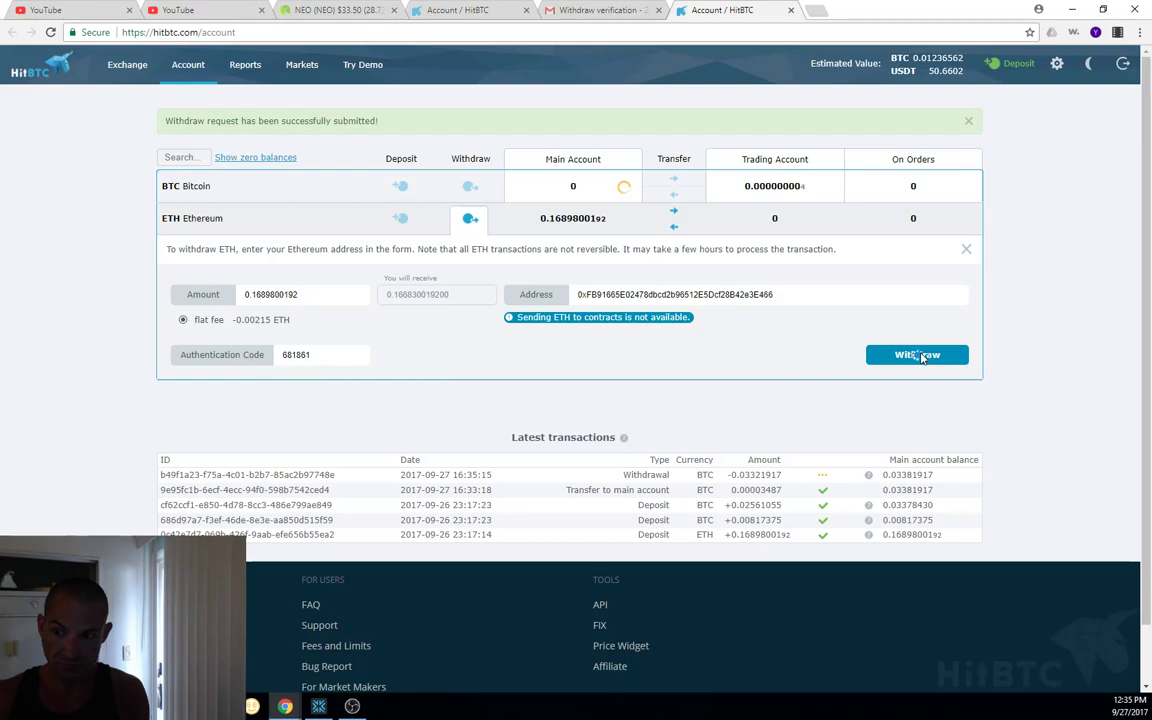
pyautogui.click(925, 355)
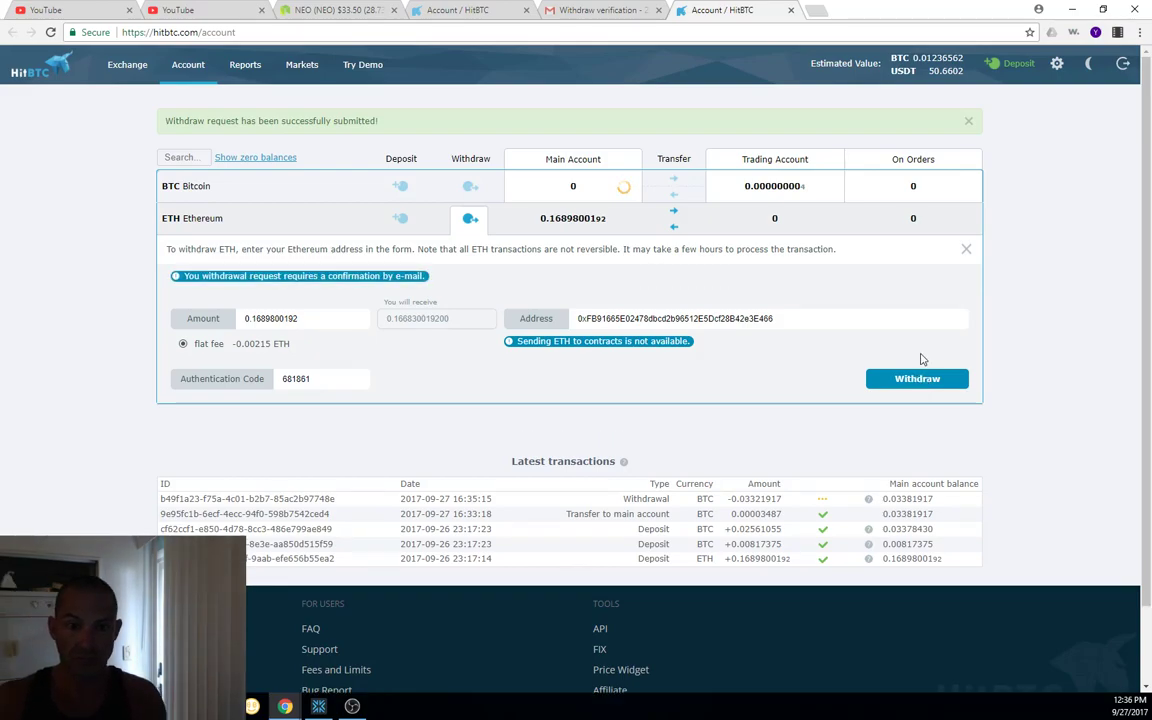
# Step: In Gmail, open the latest Withdraw verification e-mail and follow its verify-withdraw link
pyautogui.click(597, 10)
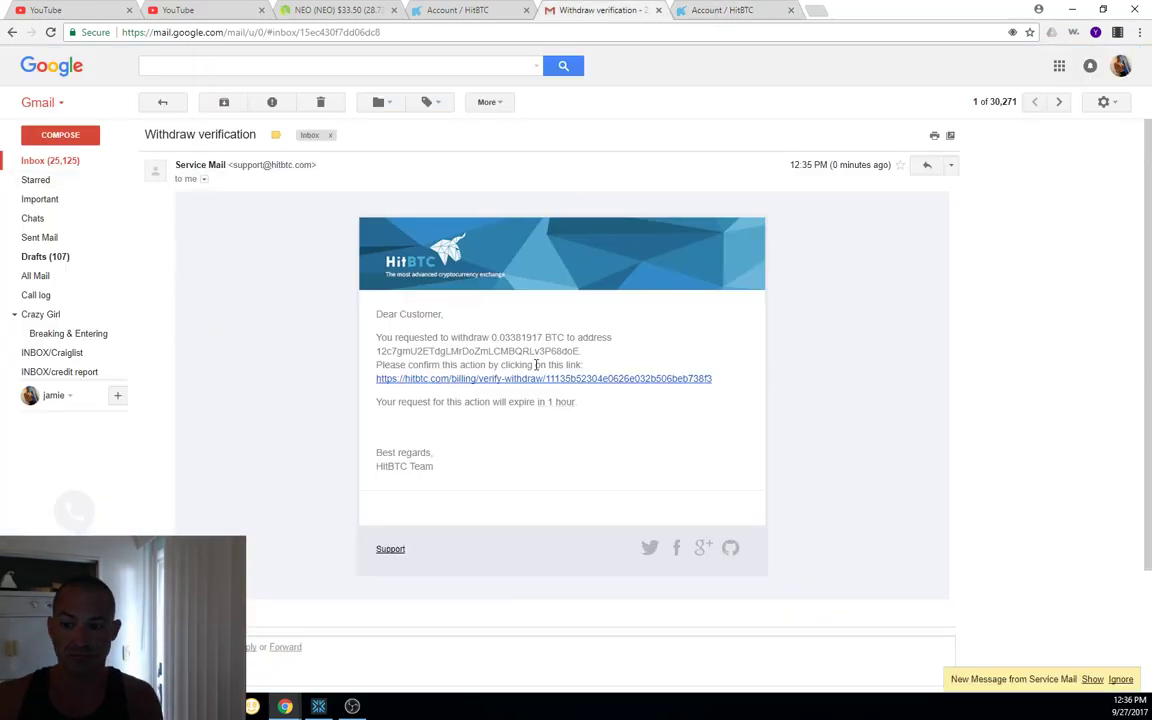
pyautogui.click(1121, 681)
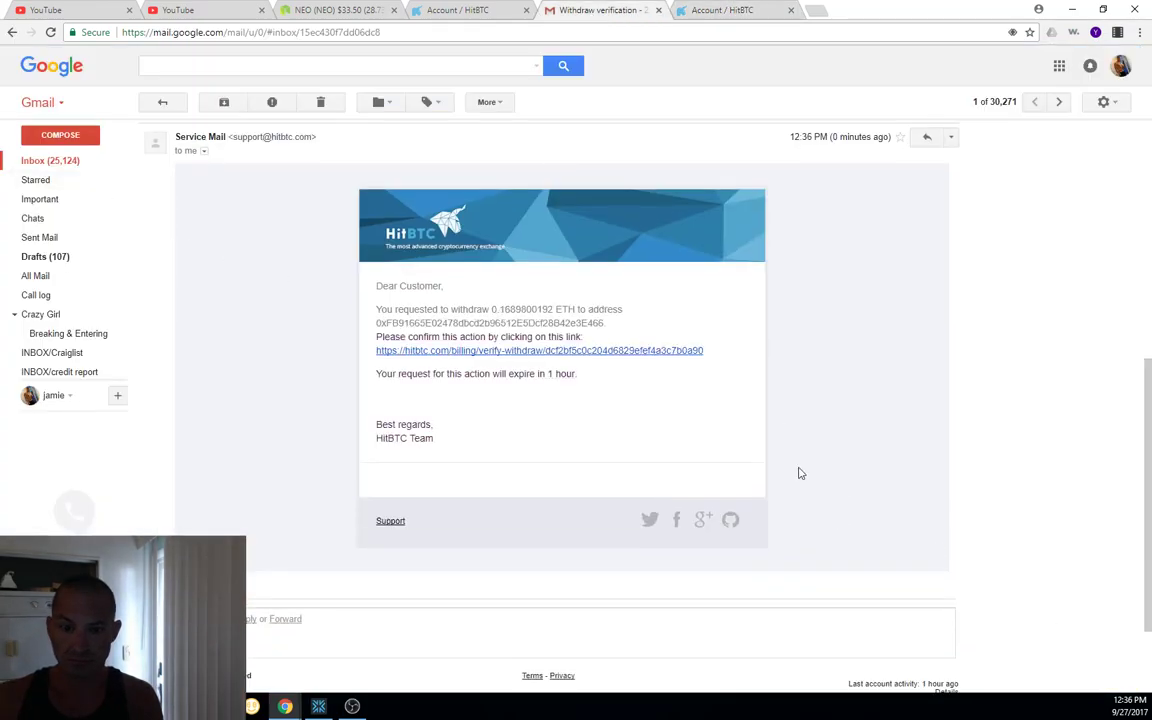
pyautogui.click(552, 356)
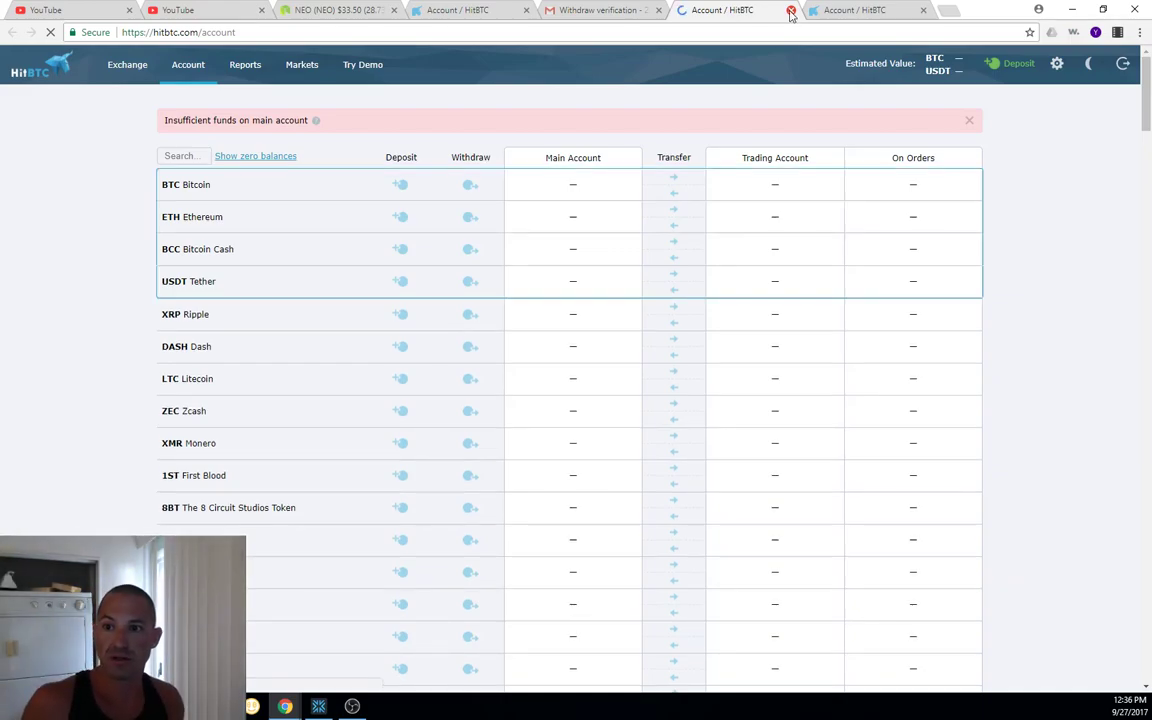
pyautogui.click(612, 10)
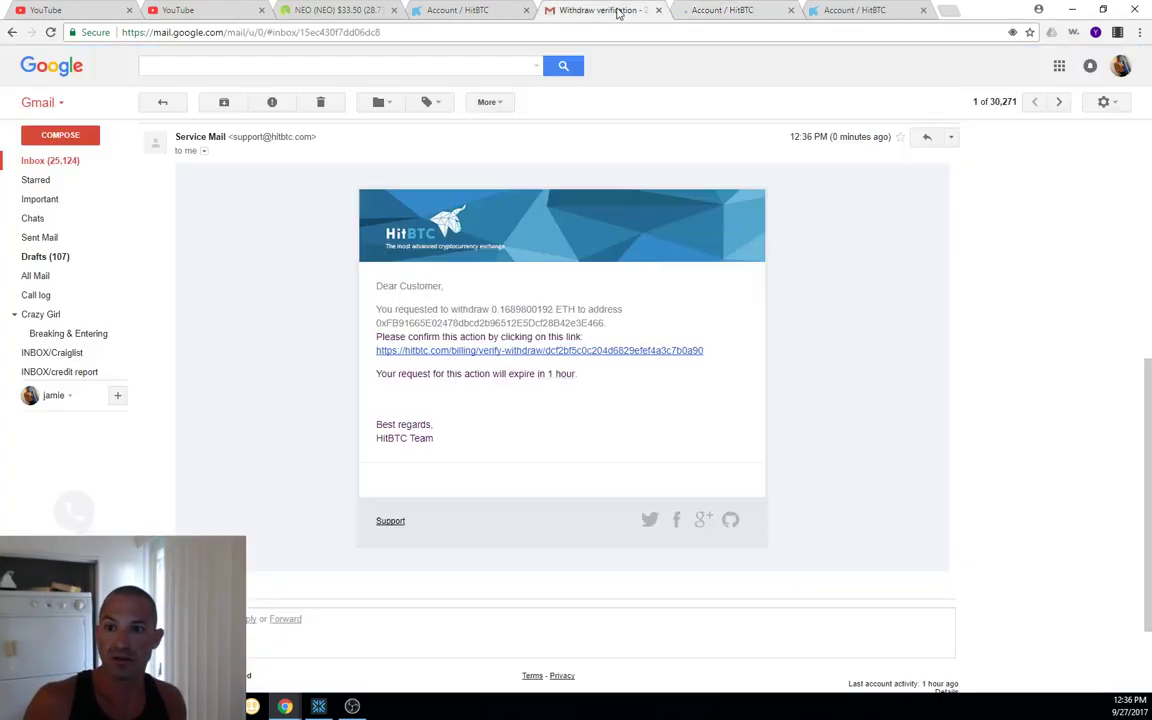
pyautogui.click(70, 161)
pyautogui.click(239, 170)
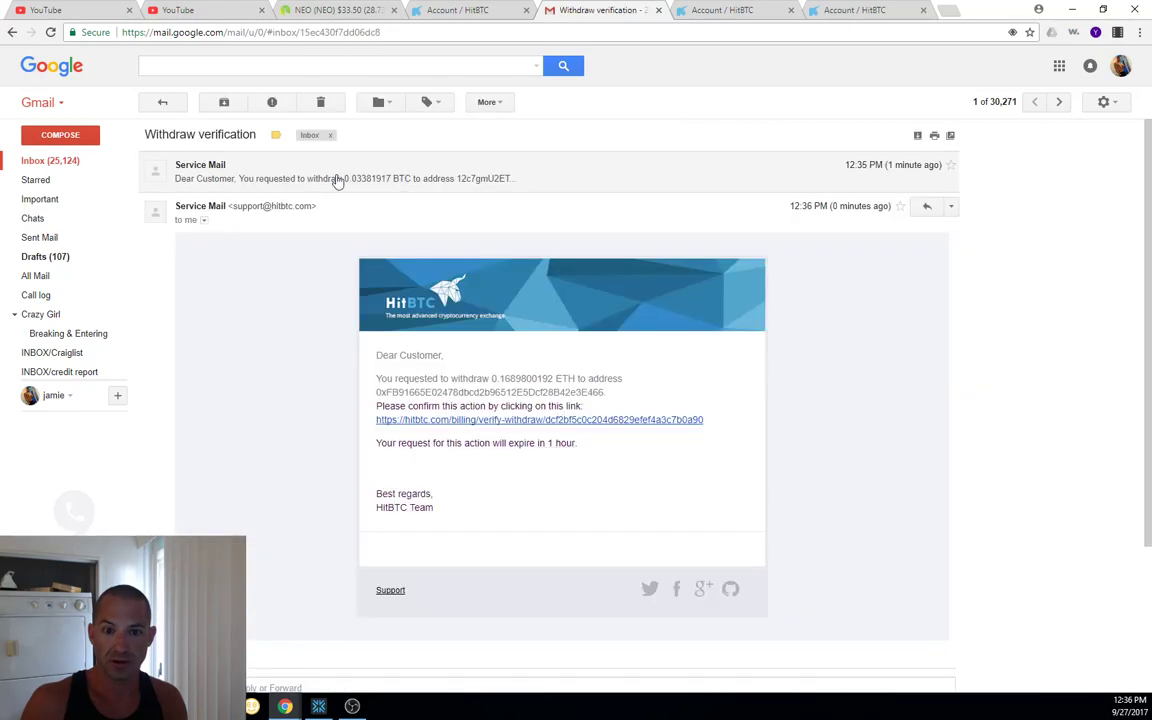
pyautogui.click(505, 420)
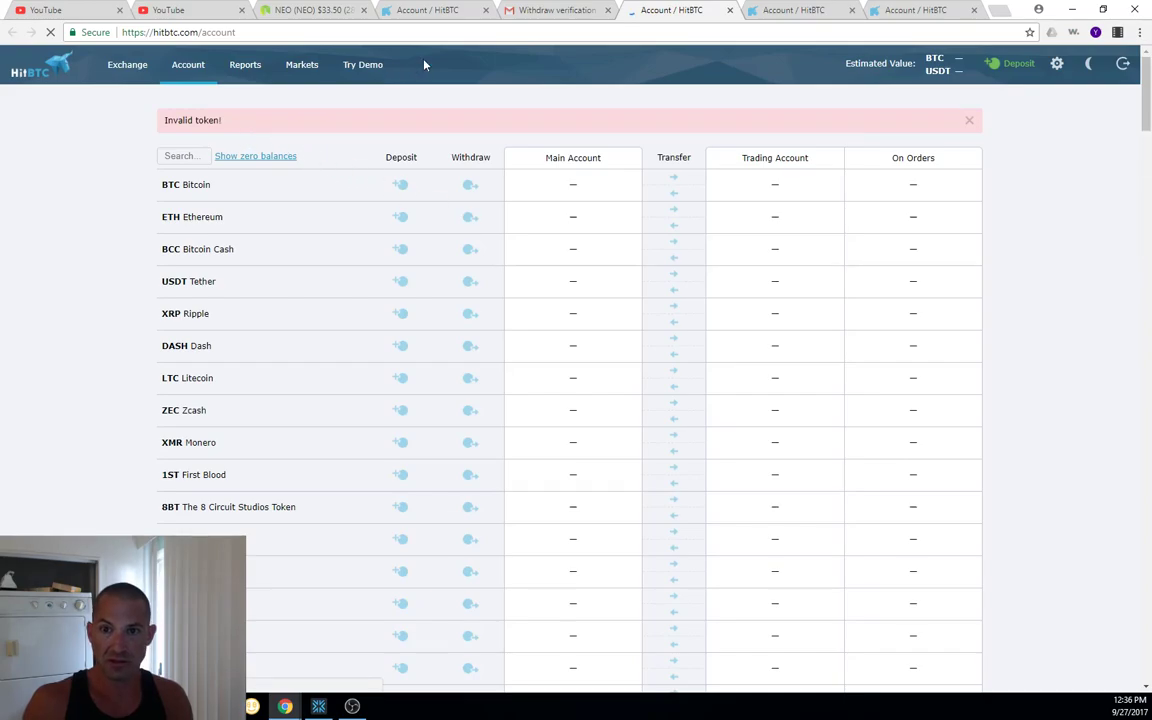
# Step: Switch back to the Gmail tab after the Invalid token! page opens
pyautogui.click(510, 10)
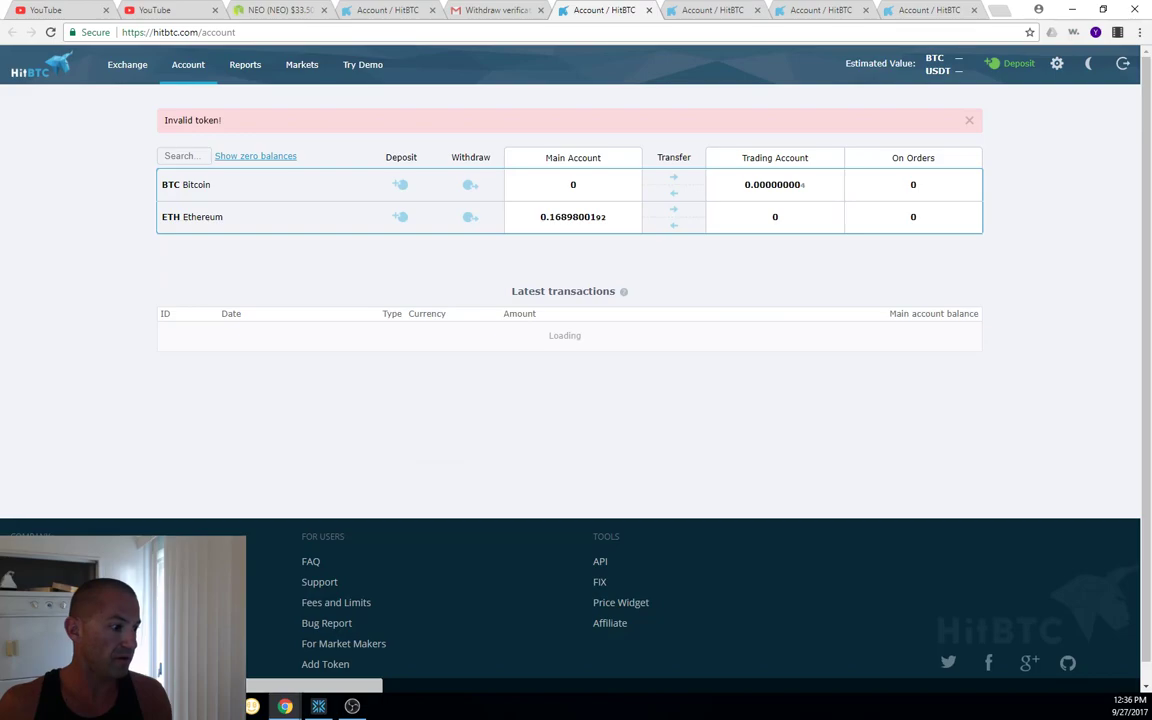
# Step: Check Exodus's Ethereum and Bitcoin wallets, expanding the pending incoming 0.03321917 BTC transaction
pyautogui.click(318, 706)
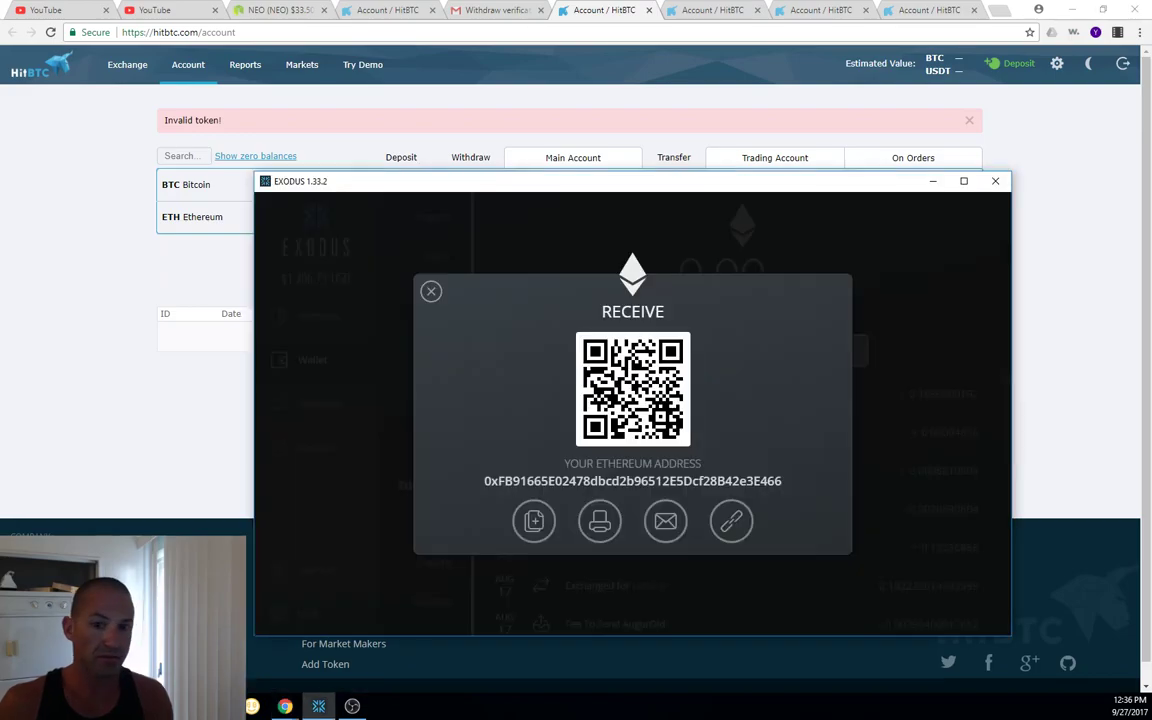
pyautogui.click(431, 290)
pyautogui.click(310, 318)
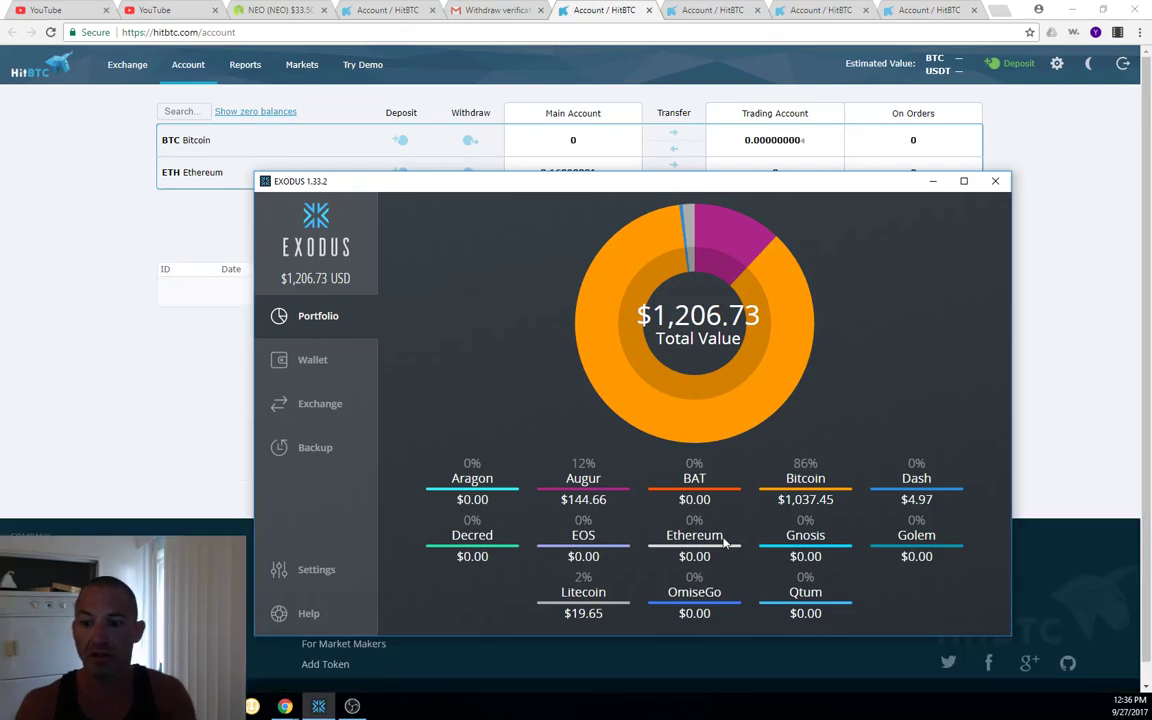
pyautogui.click(310, 359)
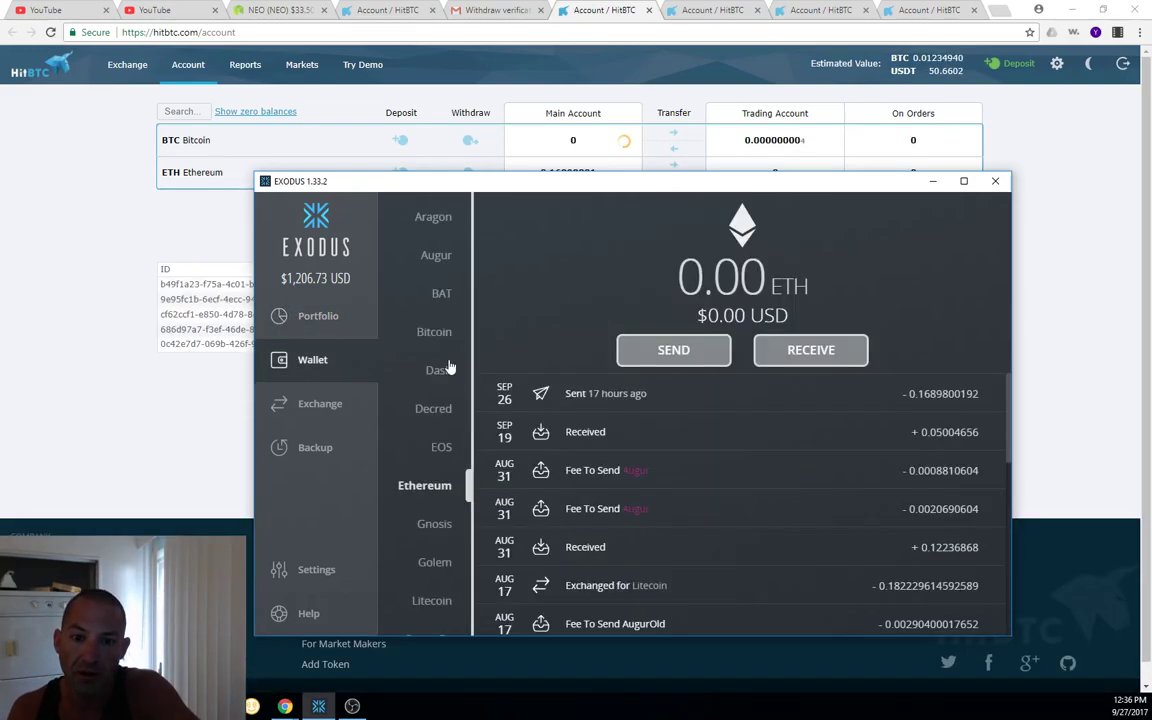
pyautogui.click(438, 330)
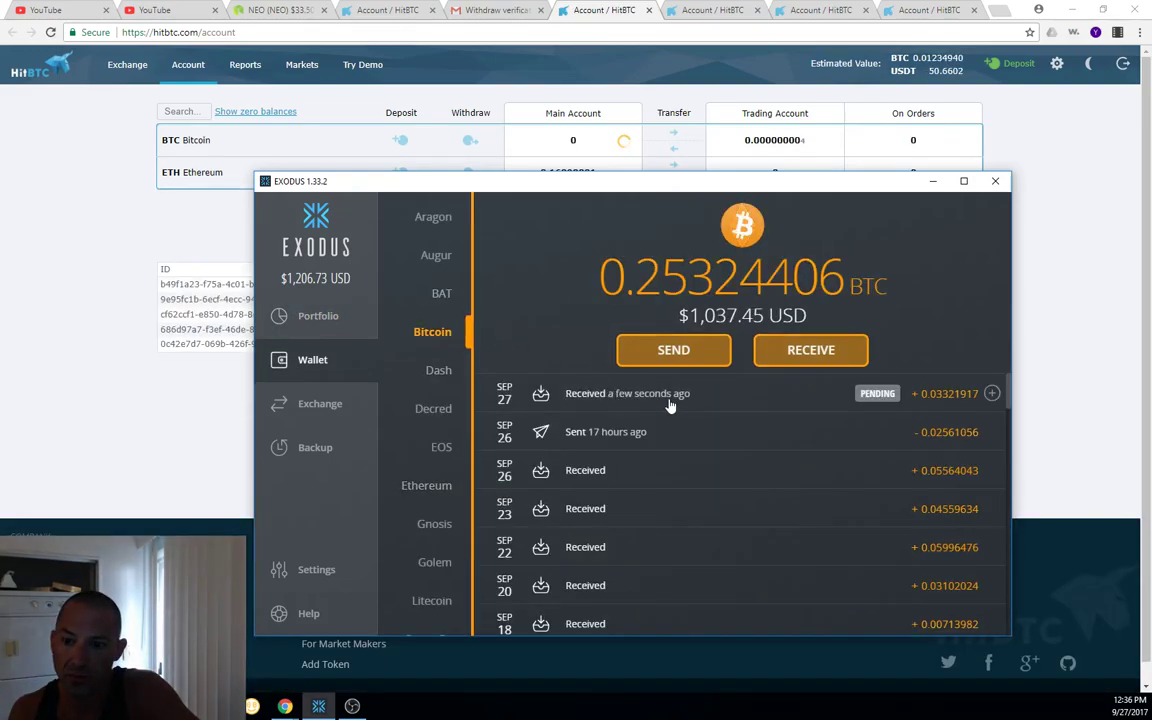
pyautogui.click(762, 402)
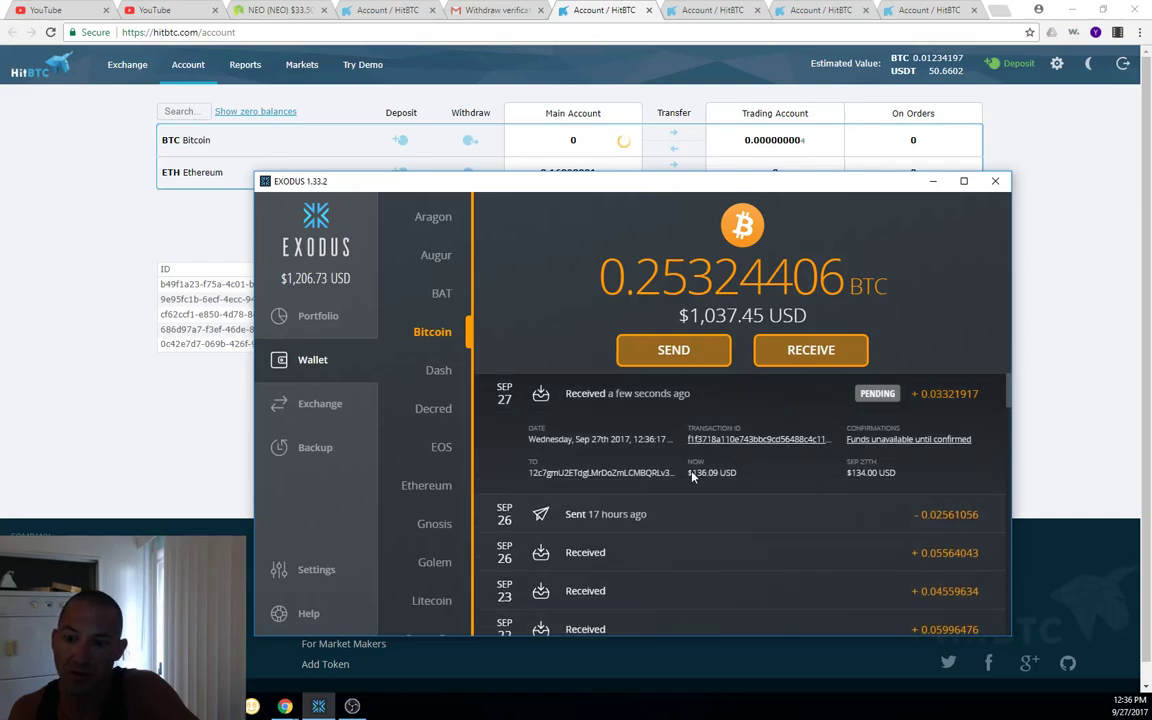
pyautogui.click(316, 315)
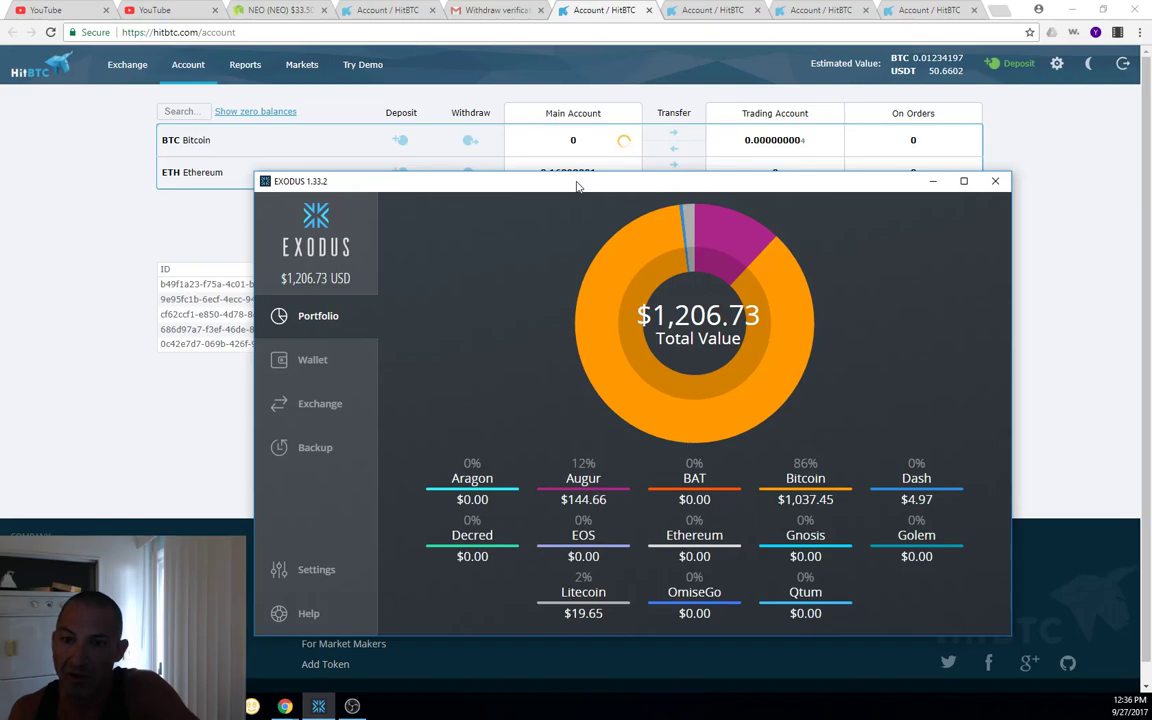
pyautogui.click(158, 205)
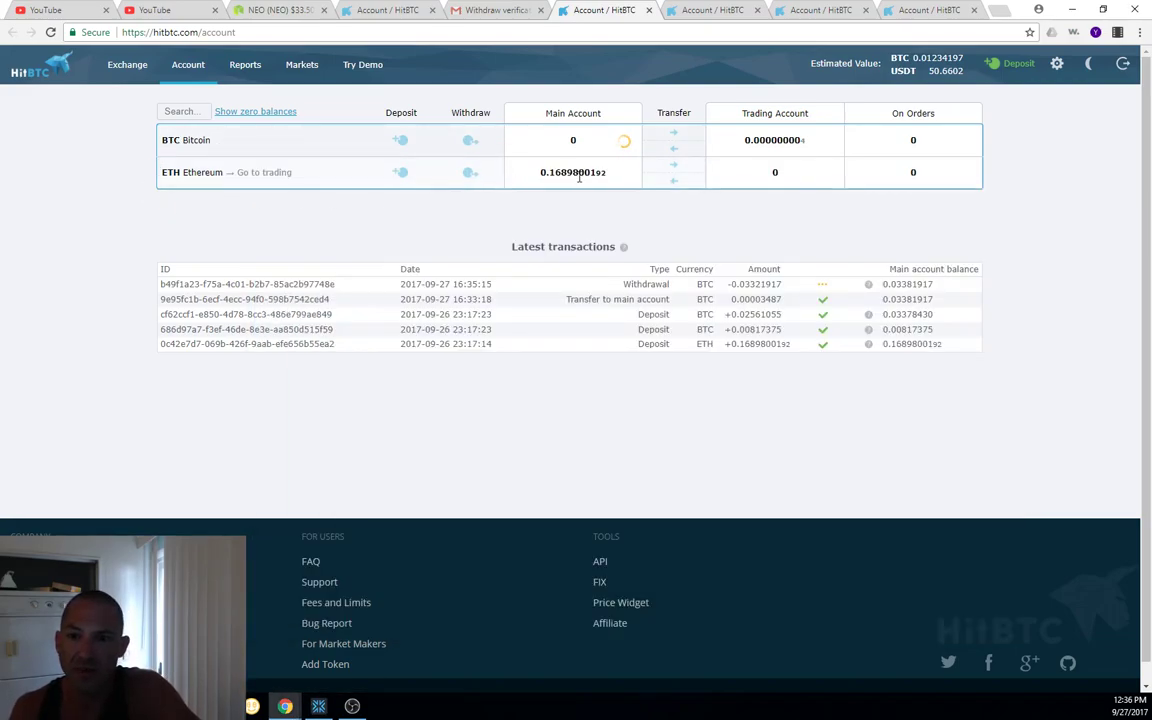
# Step: Reload the account page, reopen the ETH withdraw form and delete the balance wrongly pasted into Address
pyautogui.click(52, 32)
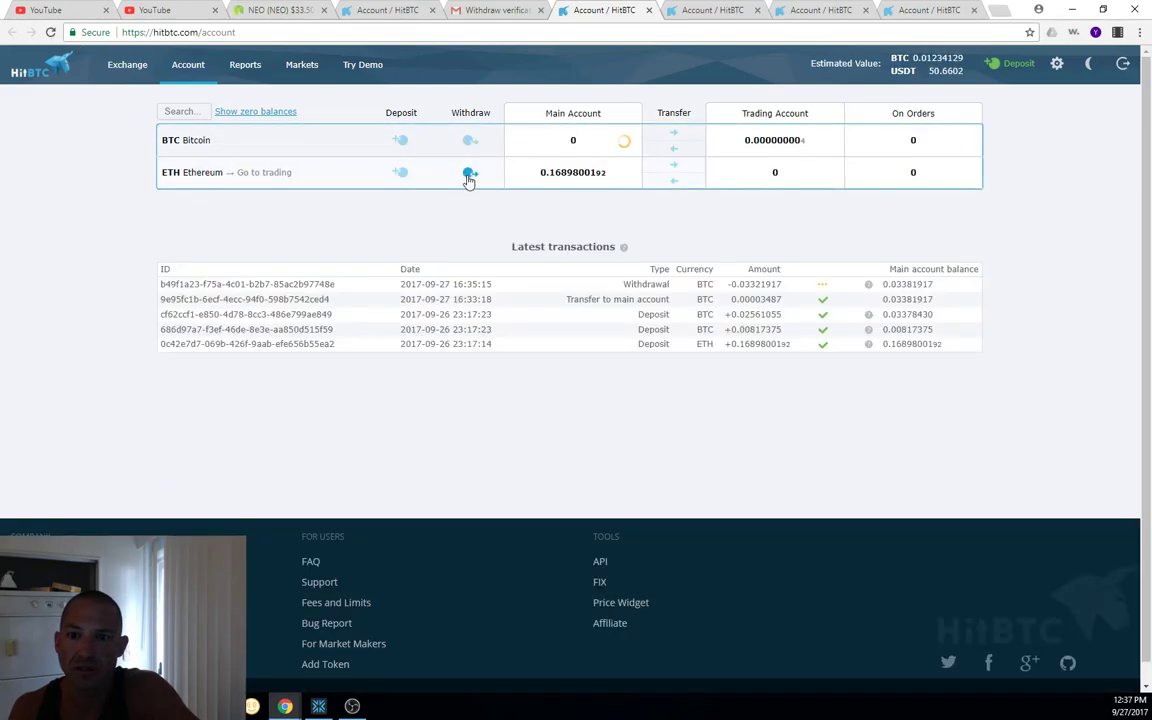
pyautogui.click(468, 175)
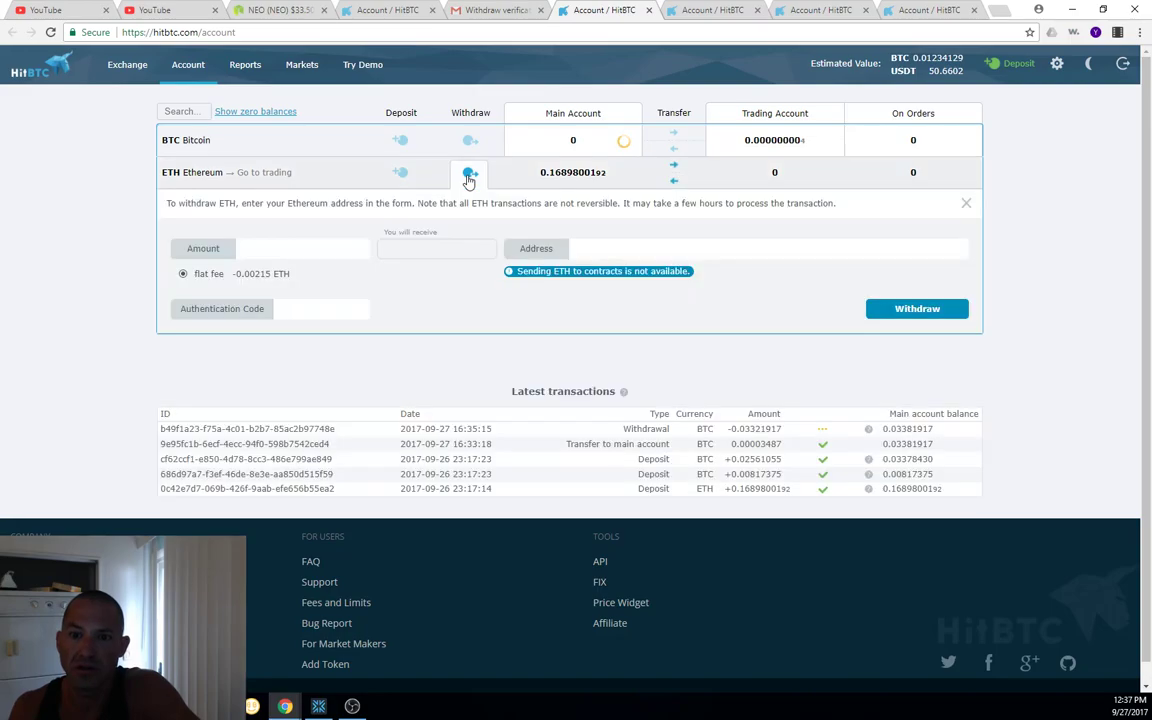
pyautogui.click(595, 250)
pyautogui.rightClick(597, 250)
pyautogui.click(615, 332)
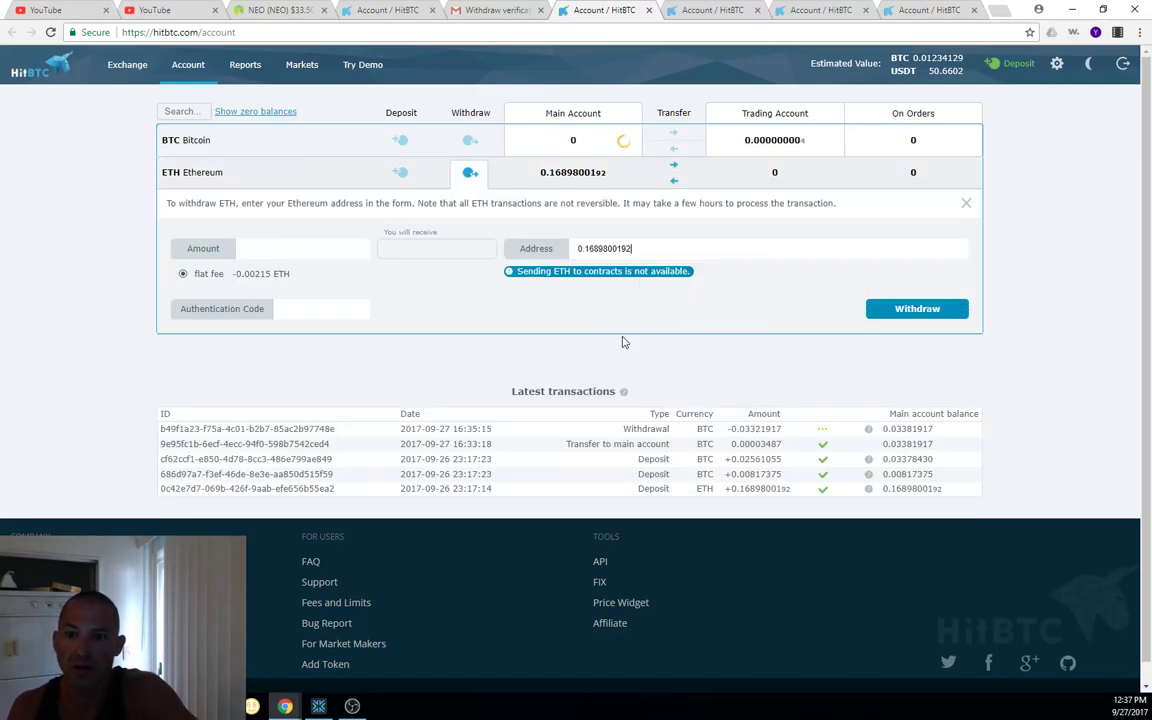
pyautogui.moveTo(634, 256); pyautogui.dragTo(496, 242)
pyautogui.press('BackSpace')
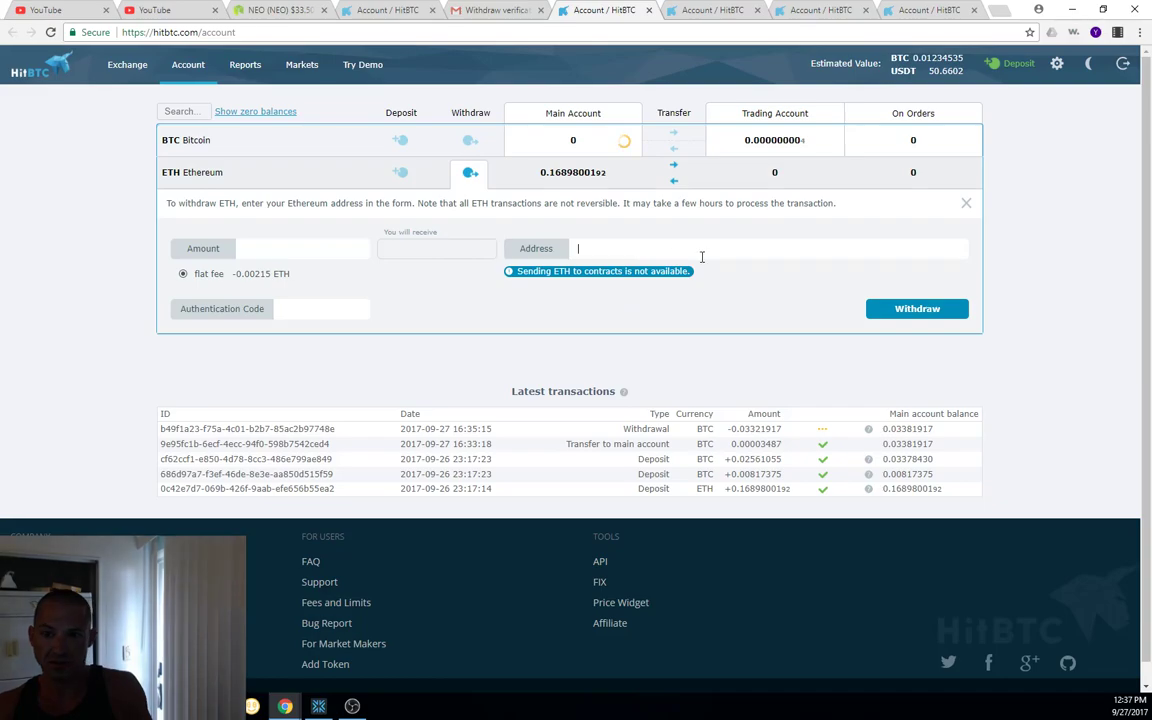
# Step: Open Exodus's Ethereum wallet, copy its receiving address, and close the Receive panel
pyautogui.click(318, 706)
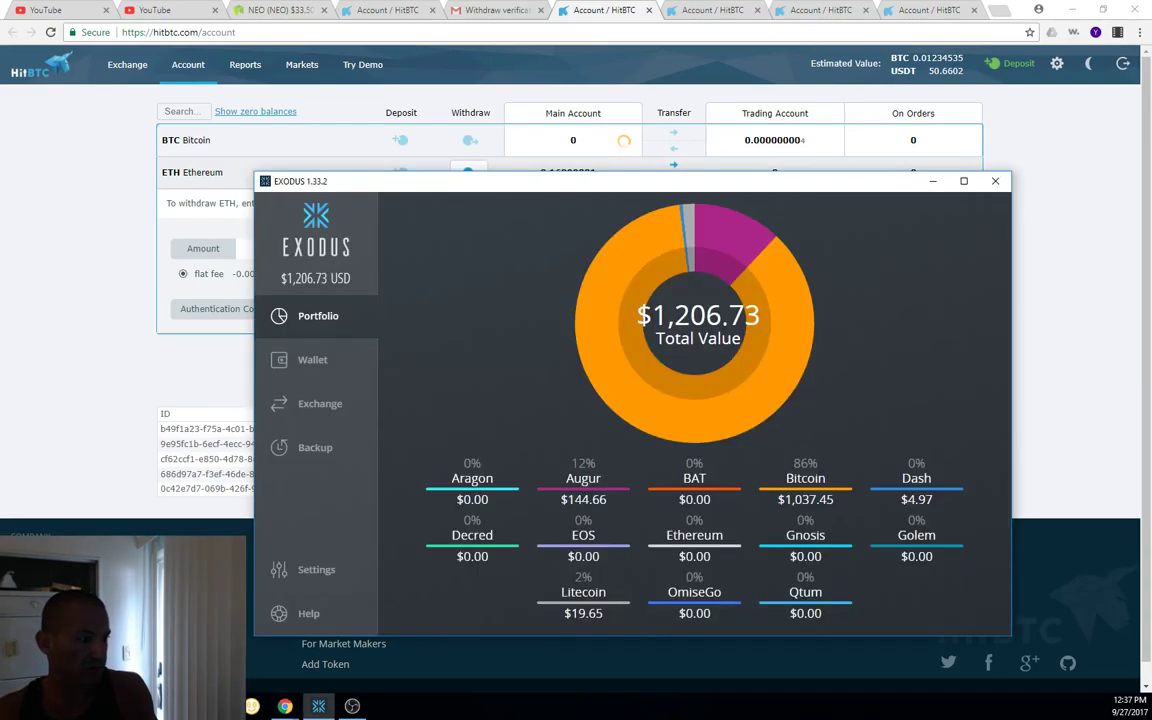
pyautogui.click(312, 360)
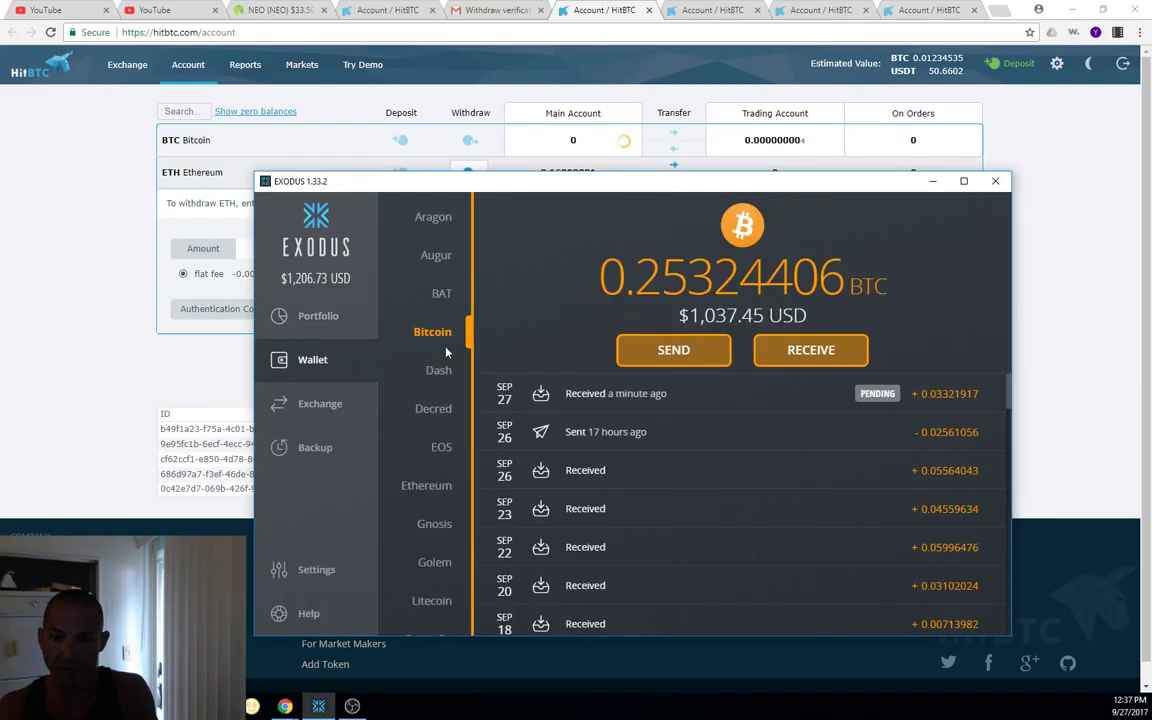
pyautogui.click(434, 487)
pyautogui.click(808, 350)
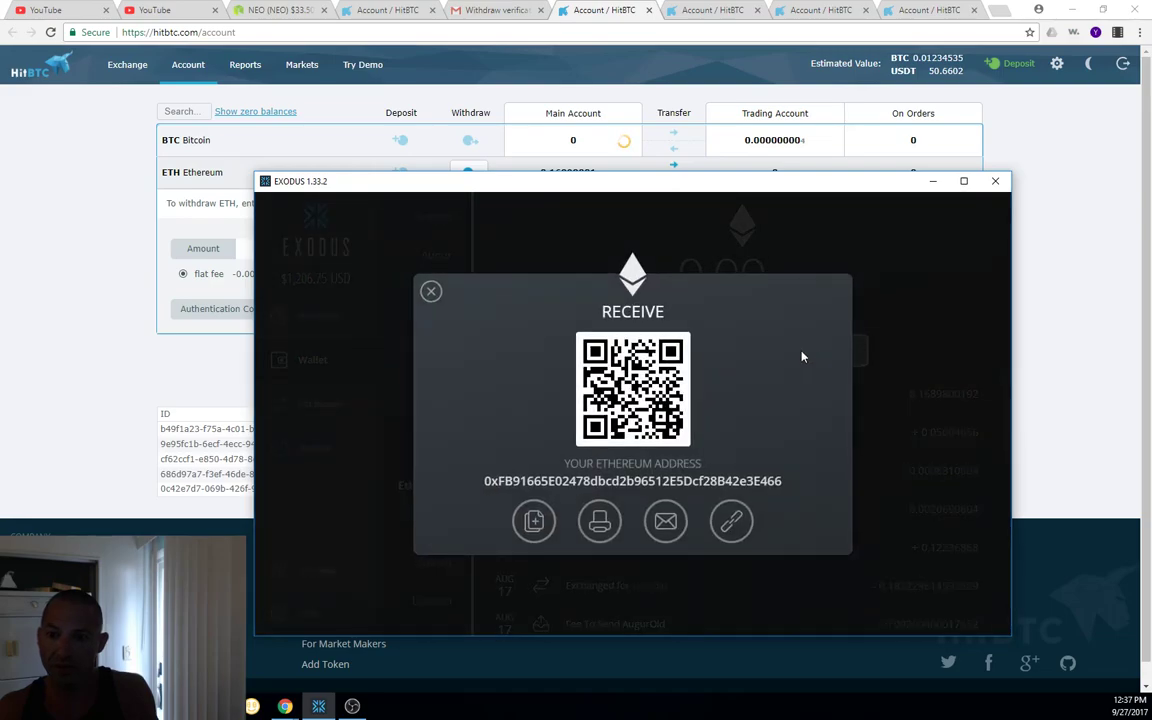
pyautogui.click(534, 521)
pyautogui.click(431, 291)
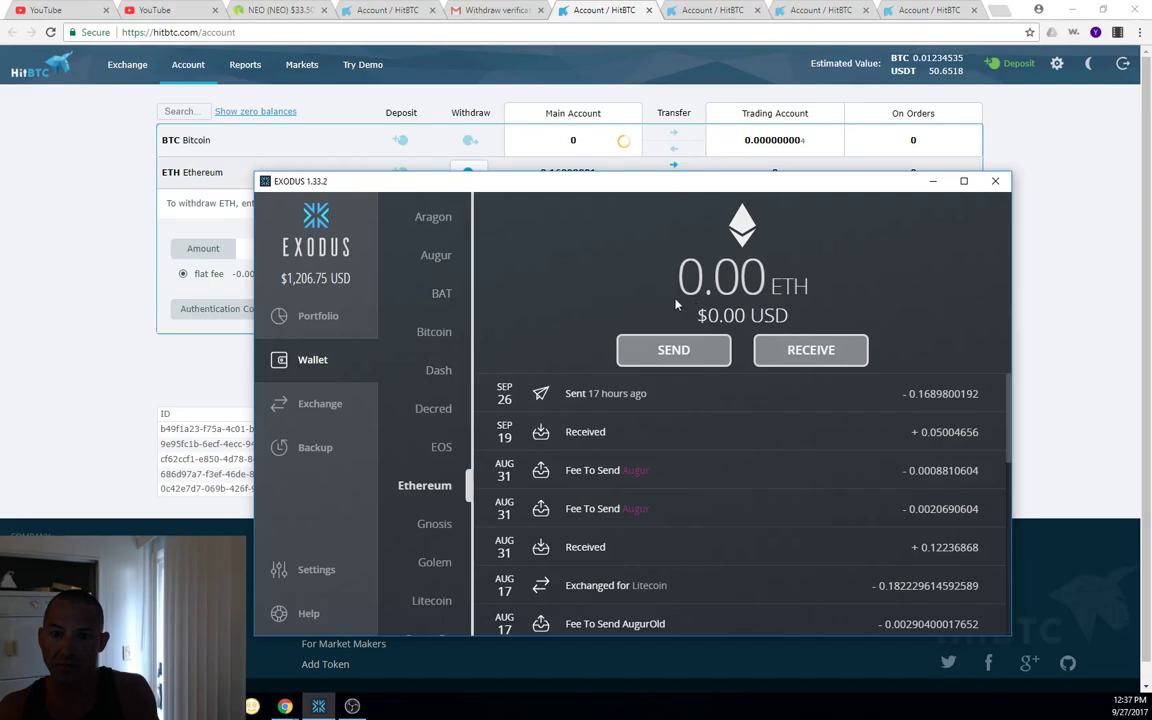
# Step: Open HitBTC's ETH withdrawal form and paste the Exodus Ethereum address as the destination
pyautogui.click(496, 93)
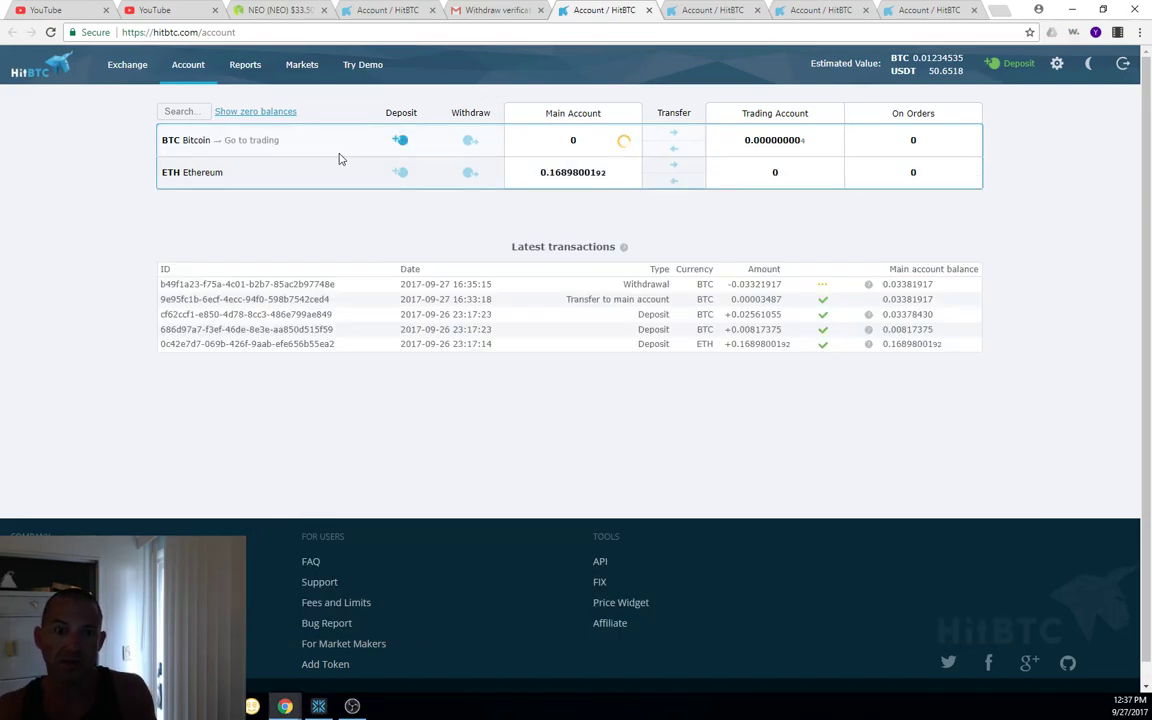
pyautogui.click(470, 175)
pyautogui.click(645, 249)
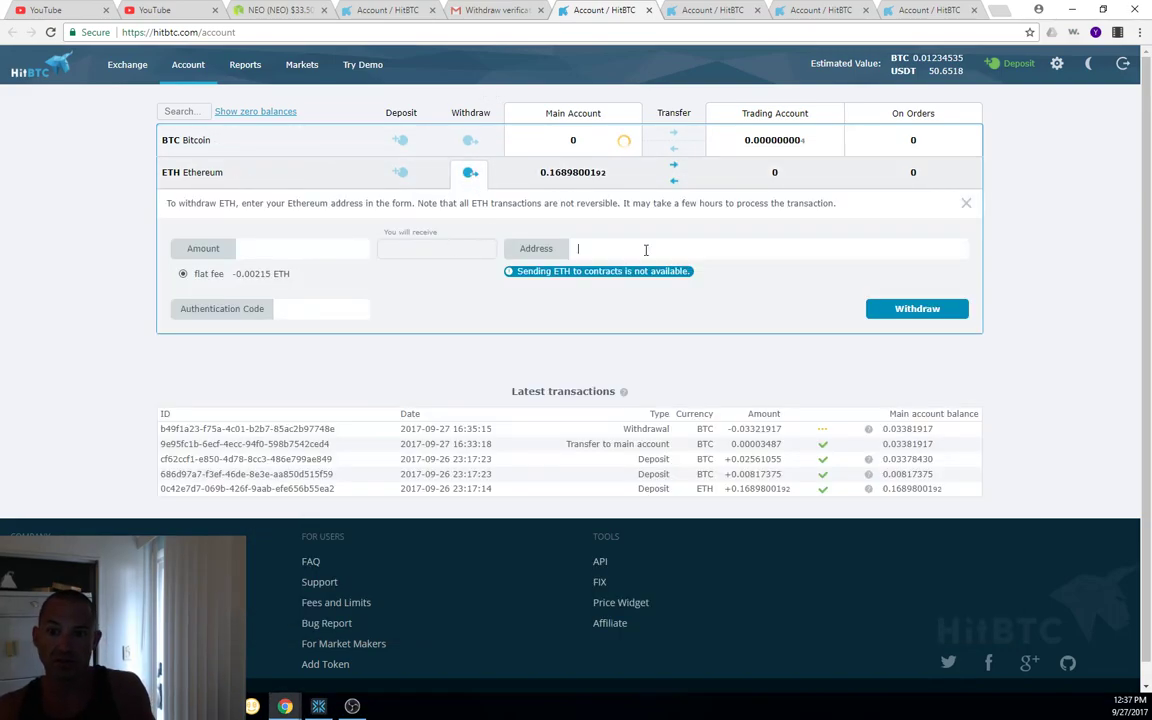
pyautogui.hotkey('ctrl', 'v')
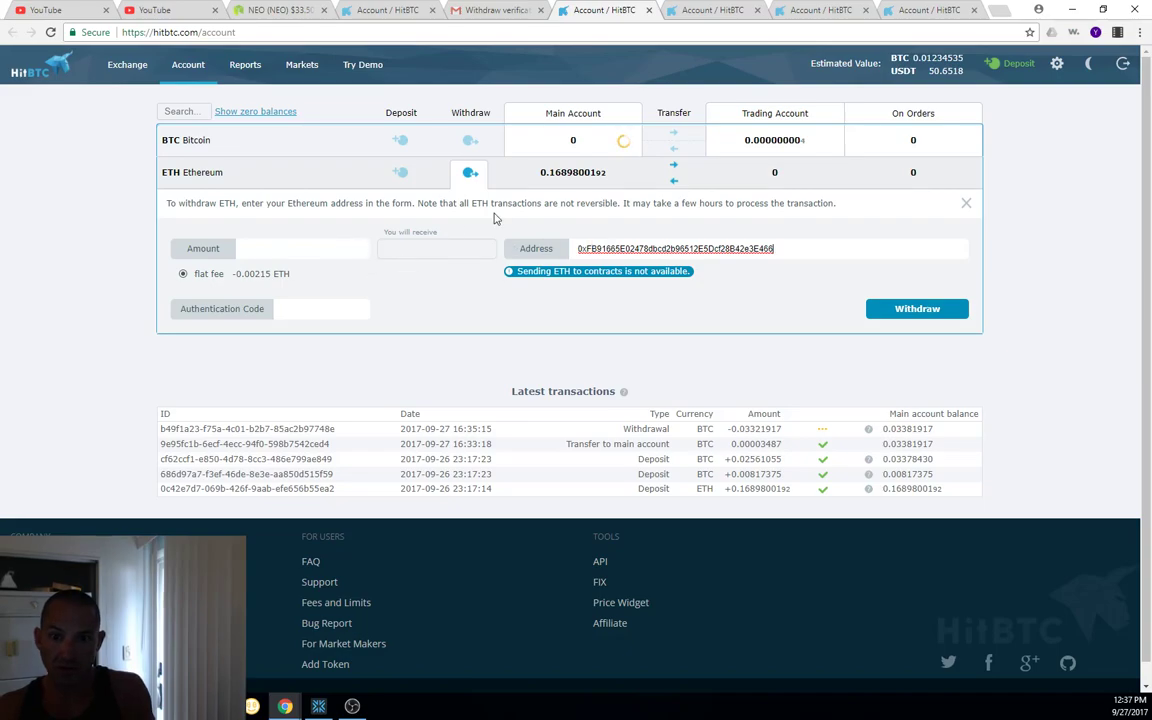
# Step: Copy the ETH balance and enter 0.16898001 as the withdrawal amount
pyautogui.doubleClick(560, 173)
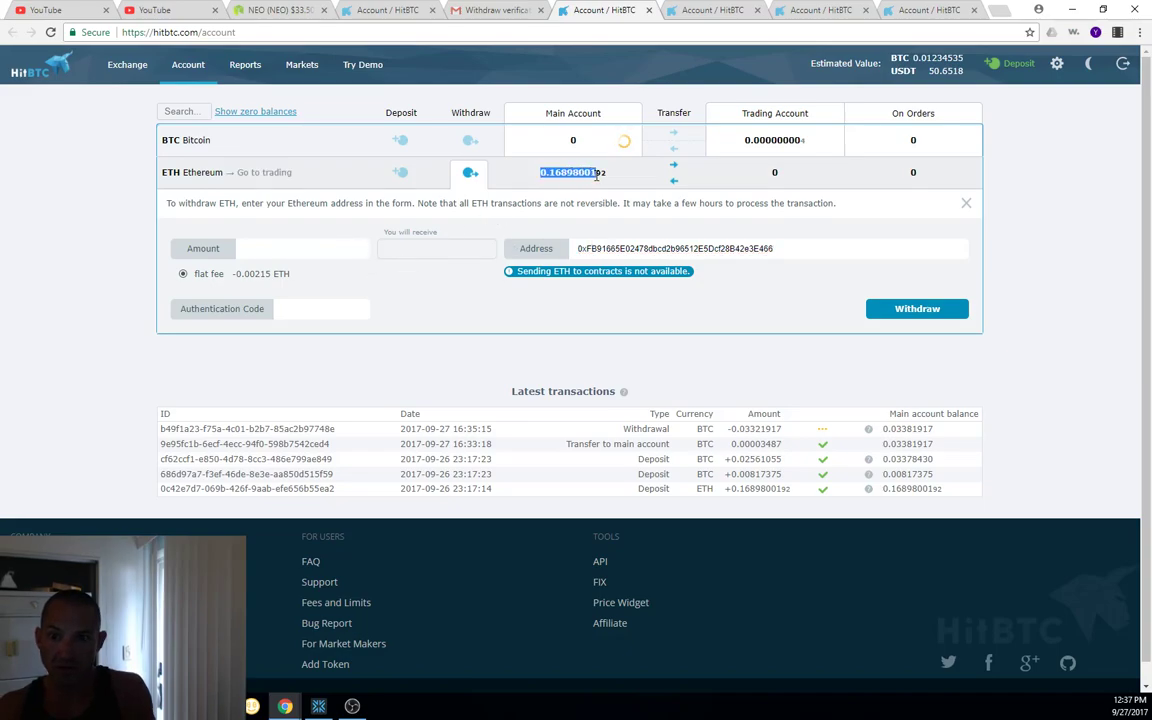
pyautogui.click(597, 191)
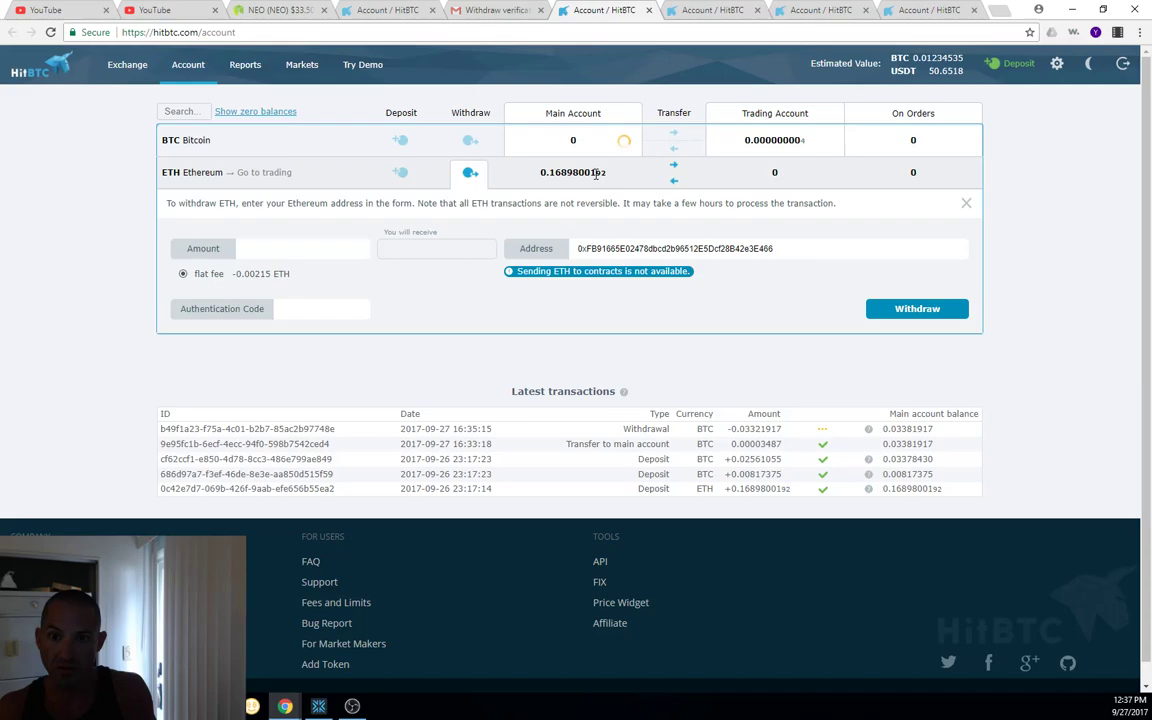
pyautogui.doubleClick(595, 173)
pyautogui.click(542, 172)
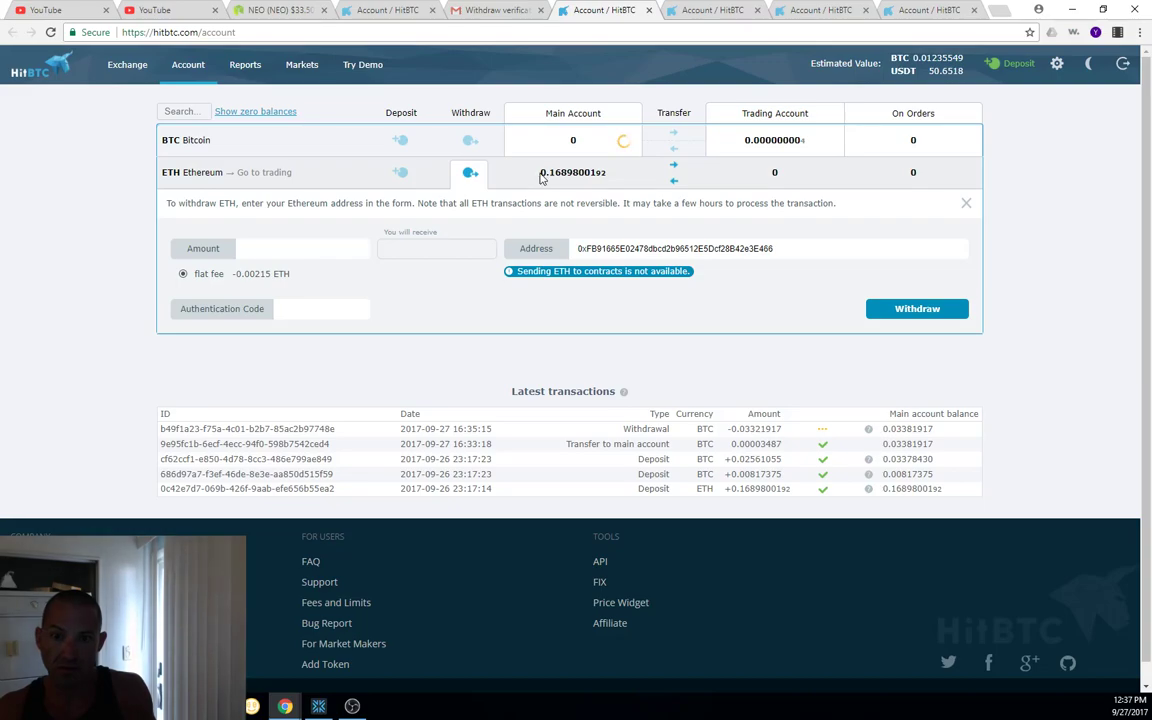
pyautogui.moveTo(597, 172)
pyautogui.mouseDown()
pyautogui.moveTo(541, 172)
pyautogui.moveTo(597, 176)
pyautogui.mouseUp()
pyautogui.click(543, 172)
pyautogui.hotkey('ctrl', 'c')
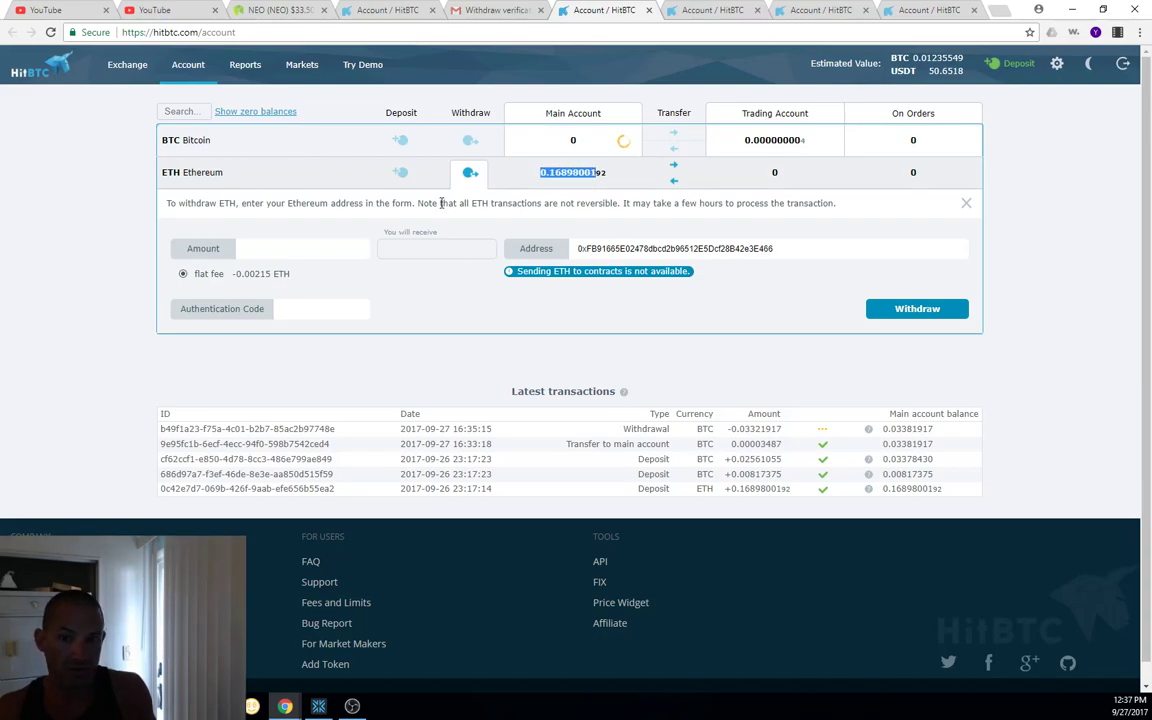
pyautogui.click(300, 248)
pyautogui.hotkey('ctrl', 'v')
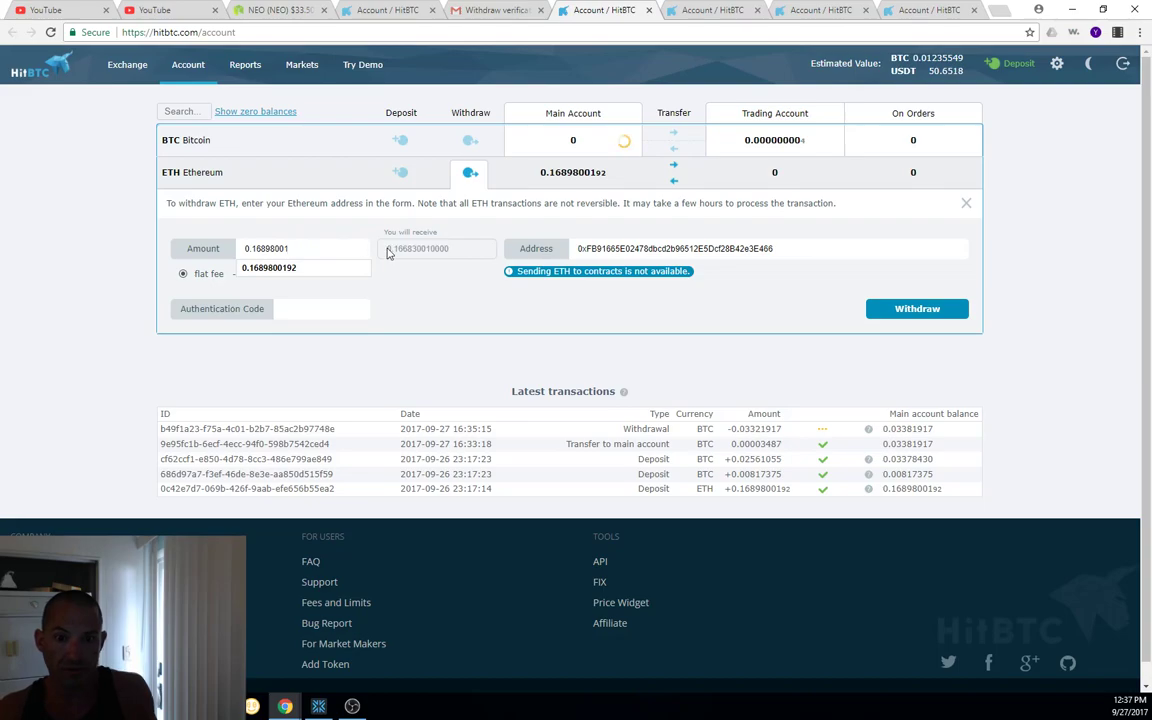
# Step: Enter the 2FA authentication code and submit the ETH withdrawal
pyautogui.doubleClick(389, 250)
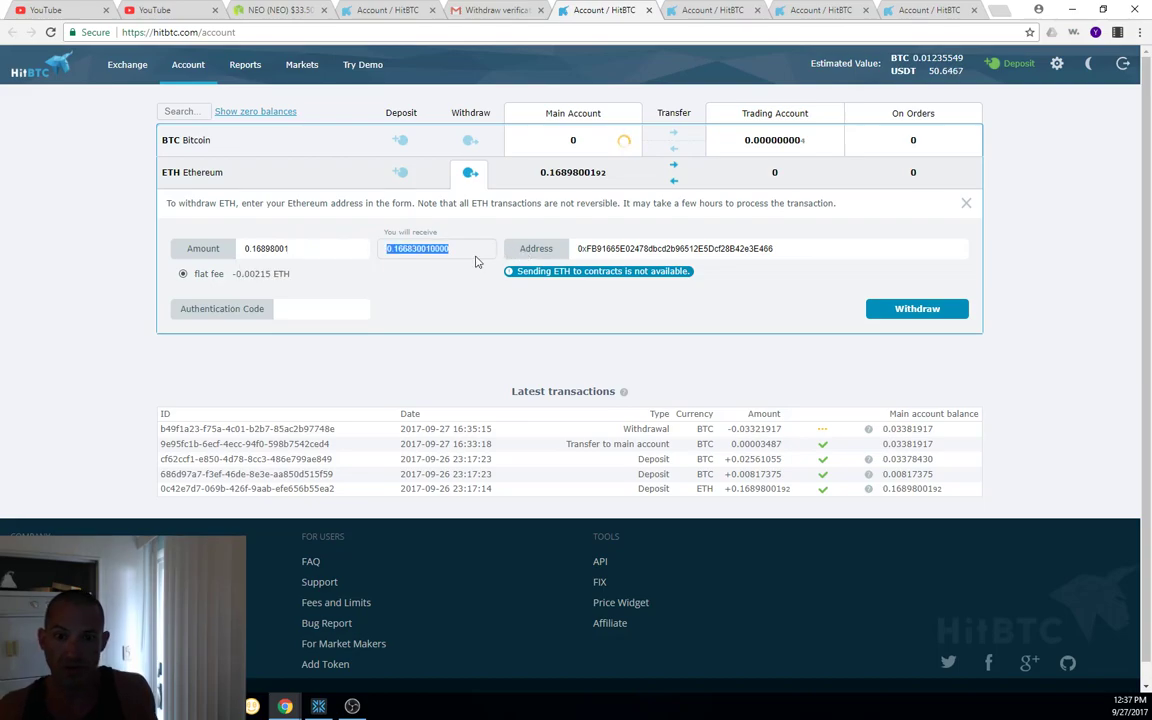
pyautogui.click(306, 318)
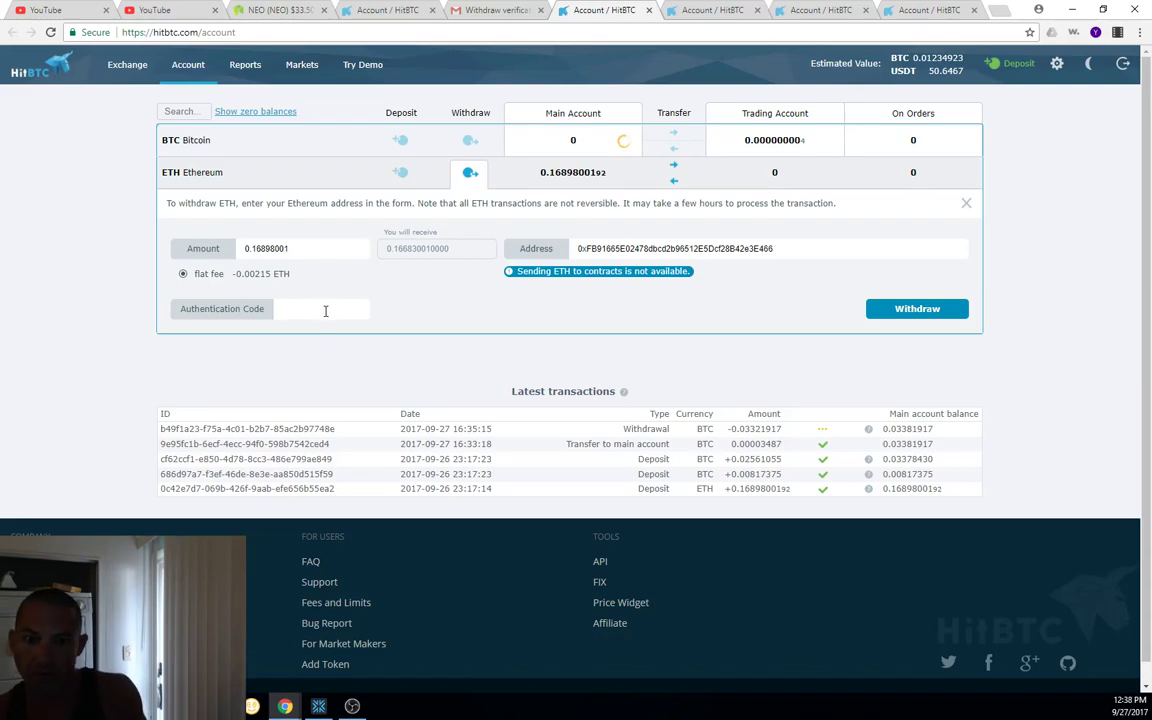
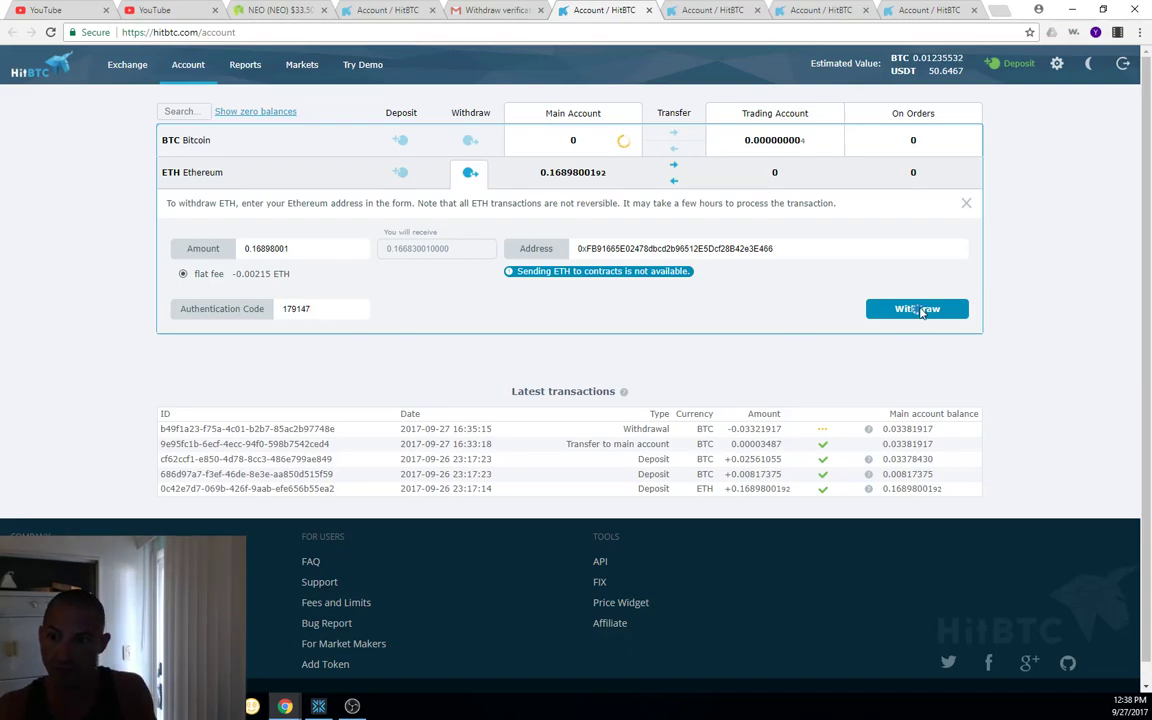
pyautogui.click(918, 310)
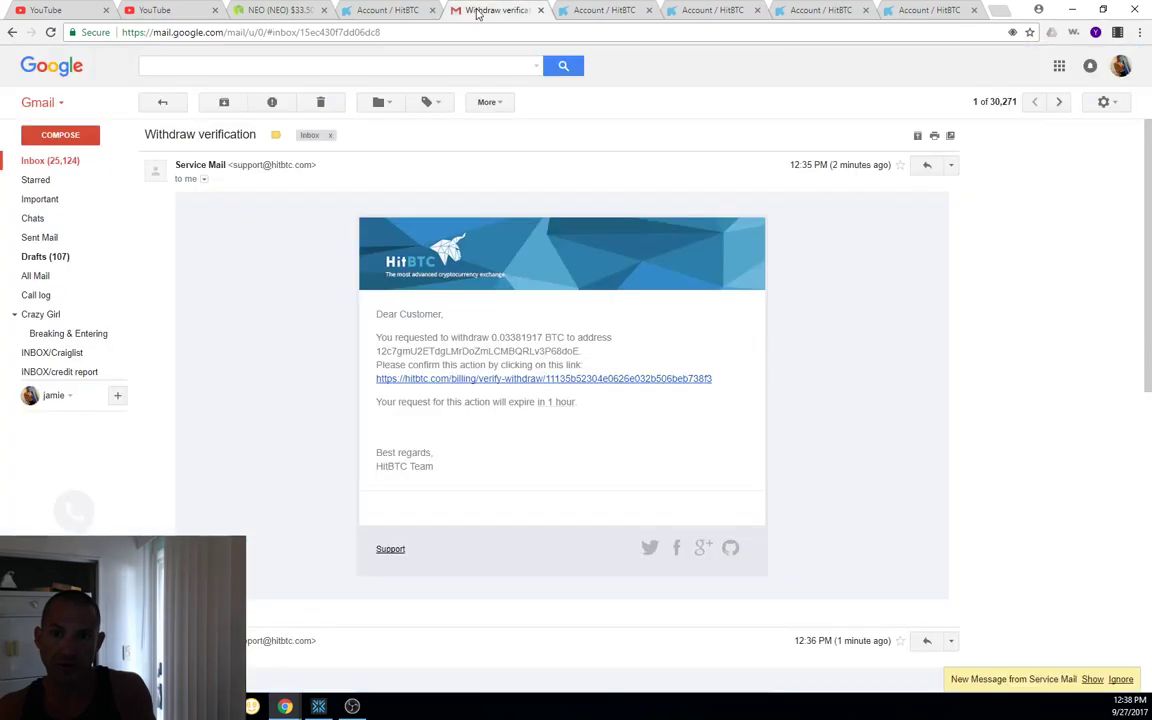
# Step: Reopen the Gmail Withdraw verification thread, now holding a third message from 12:38
pyautogui.click(482, 10)
pyautogui.click(66, 168)
pyautogui.click(375, 170)
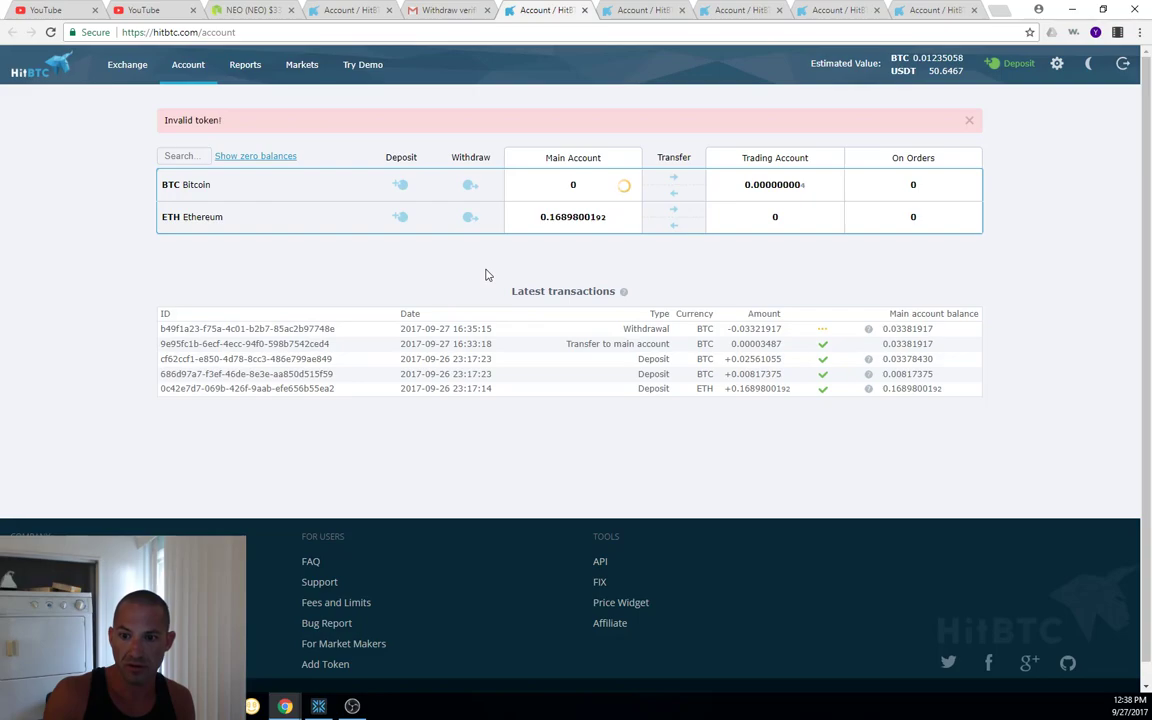
pyautogui.click(447, 10)
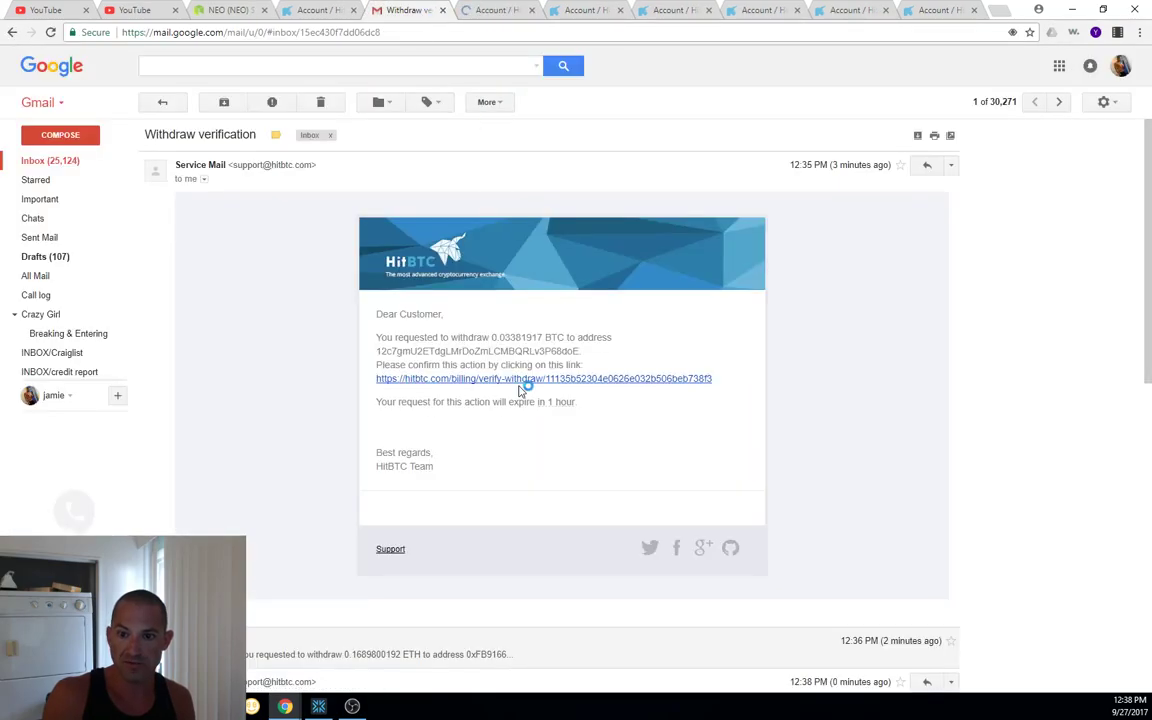
# Step: Confirm the 0.16898001 ETH withdrawal via the 12:38 e-mail's link, then return to the Gmail thread
pyautogui.scroll(-4, 1140, 470)
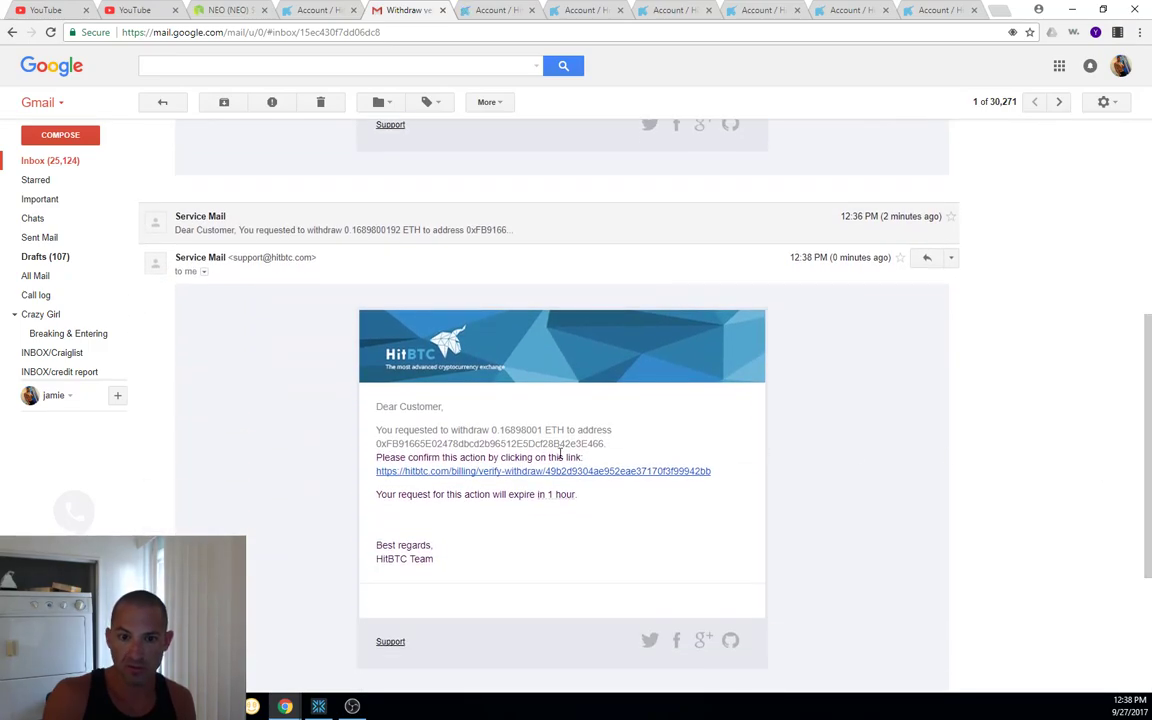
pyautogui.scroll(-3, 729, 344)
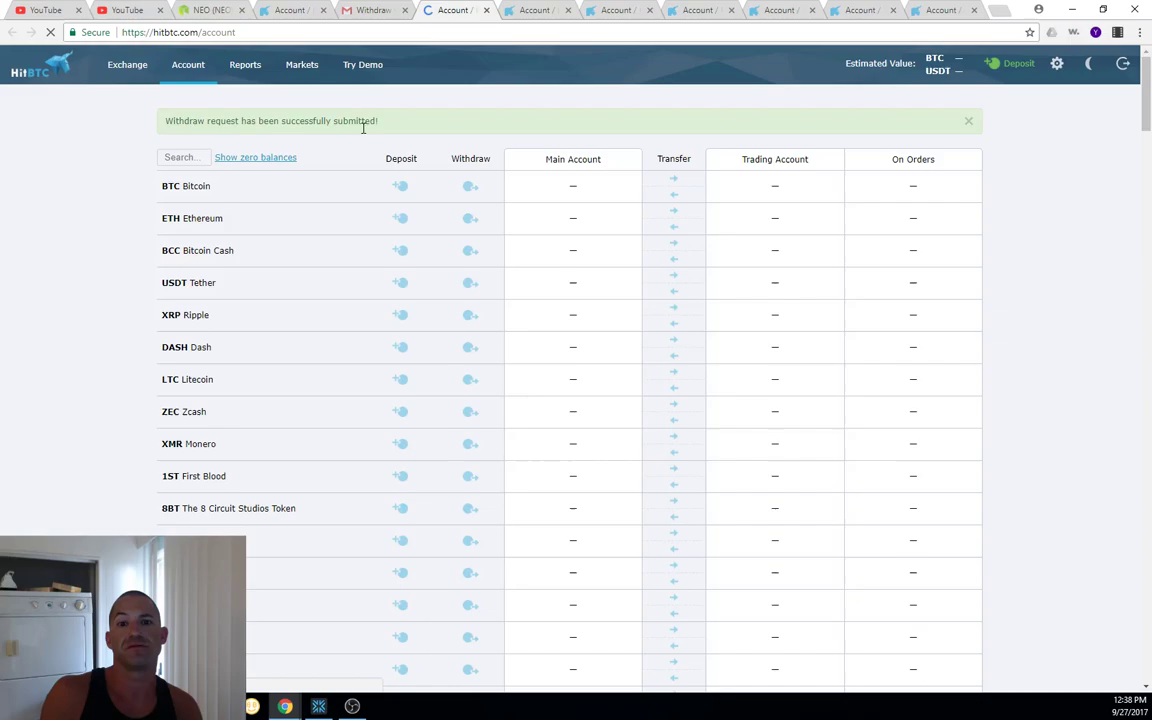
pyautogui.click(371, 10)
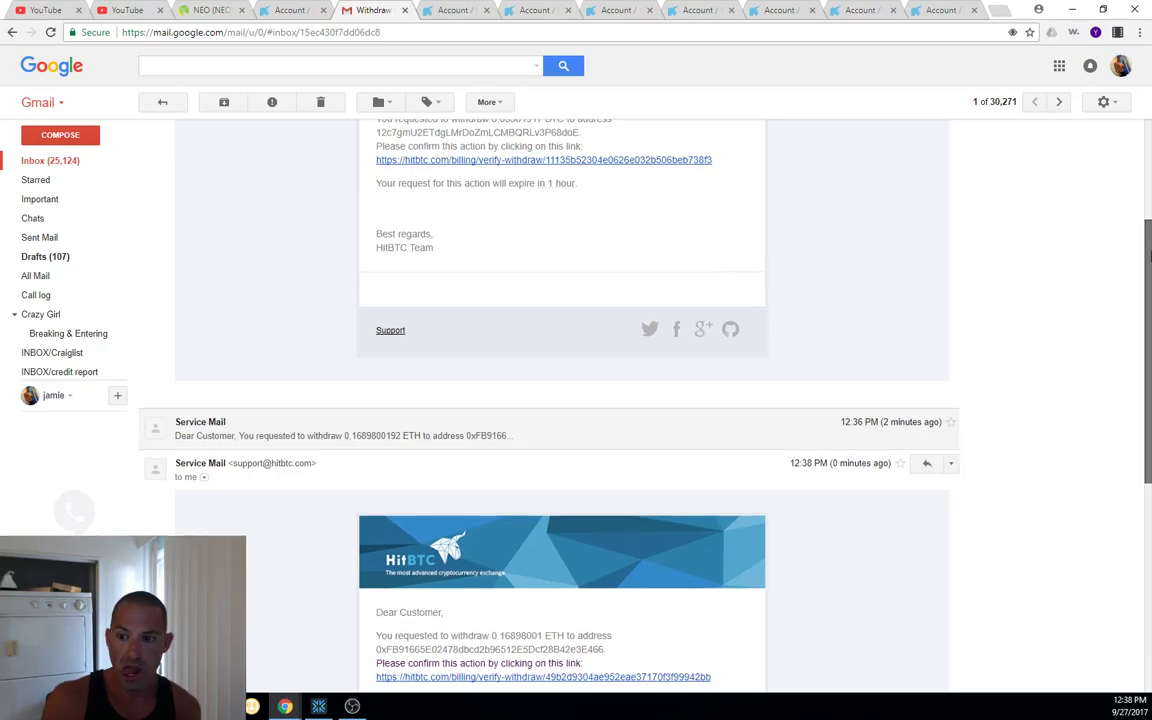
pyautogui.scroll(2, 1149, 255)
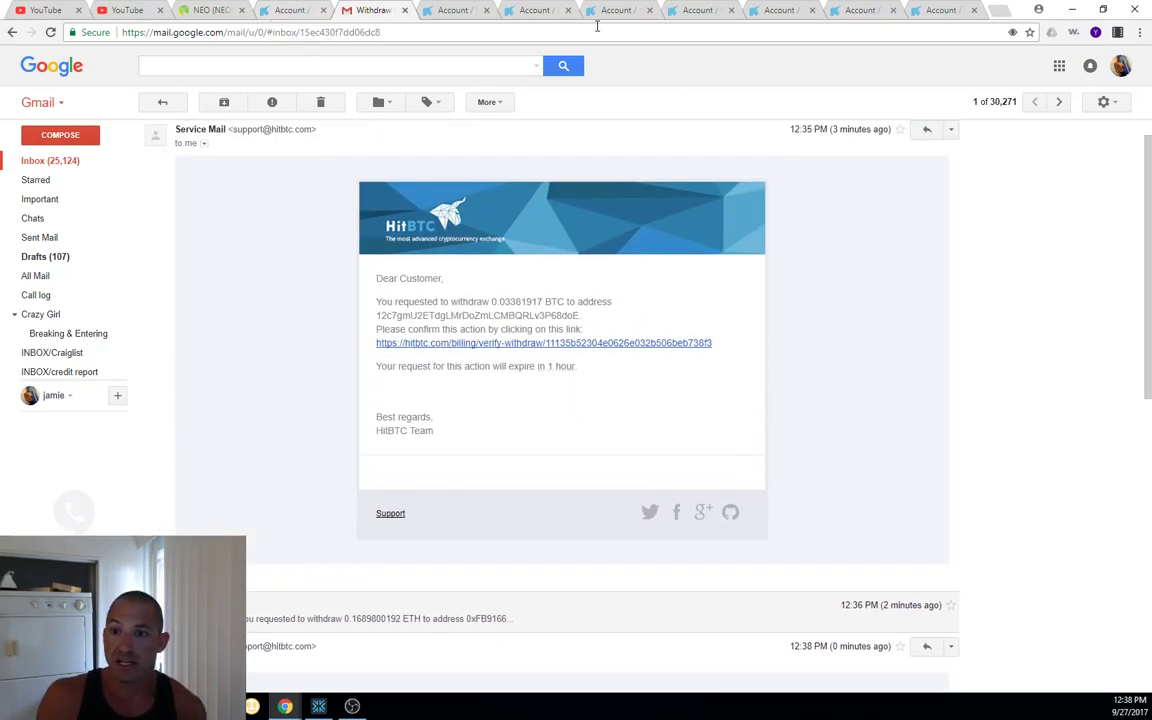
# Step: Check Exodus's portfolio, still at 0.00 ETH, then return to the HitBTC account page
pyautogui.hotkey('alt', 'Tab')
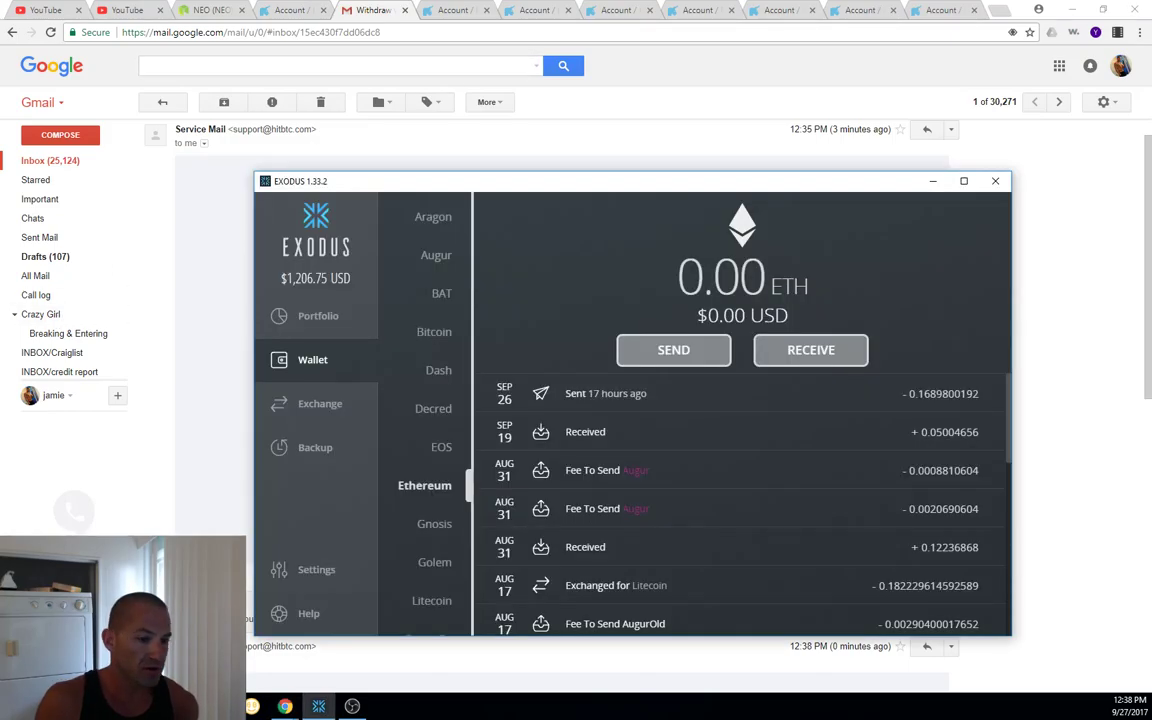
pyautogui.click(302, 315)
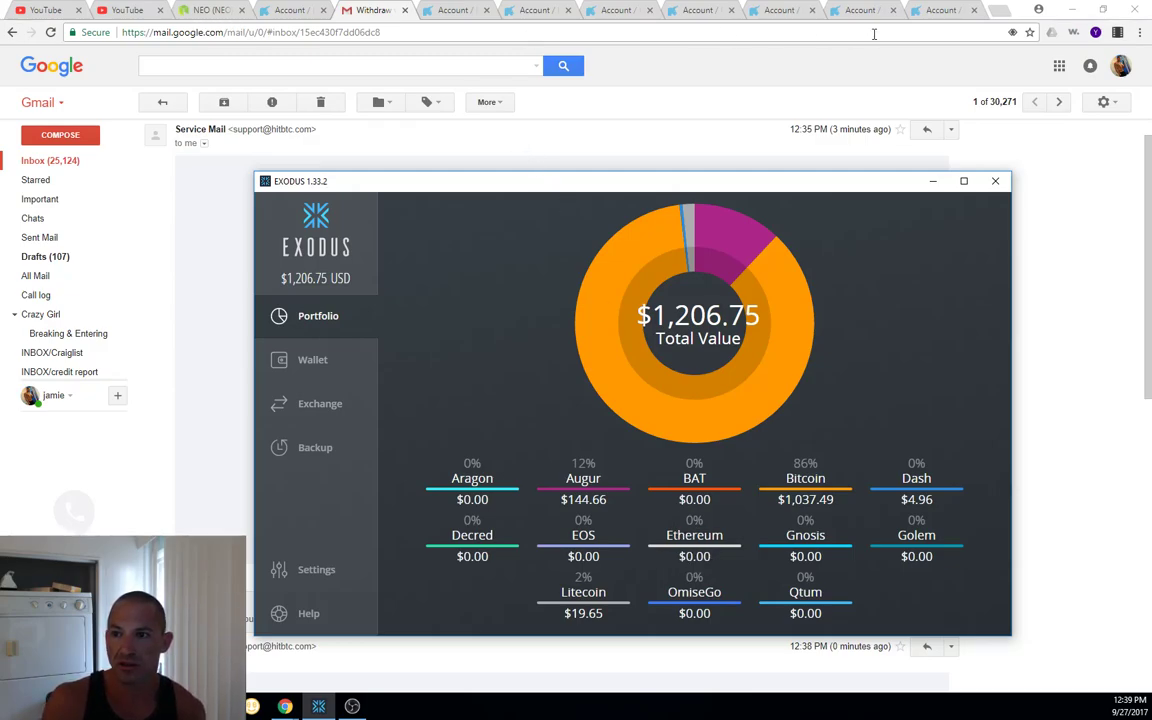
pyautogui.click(938, 10)
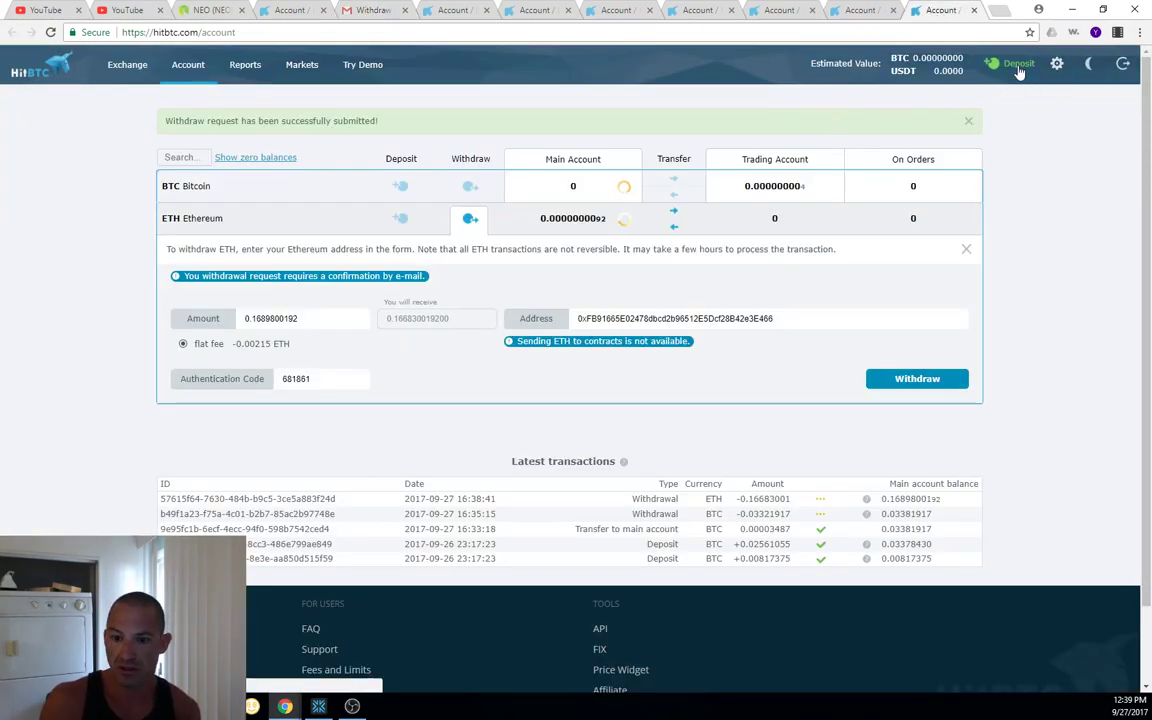
# Step: Reload HitBTC to see the pending -0.16683001 ETH withdrawal, then open a blank browser tab
pyautogui.click(50, 32)
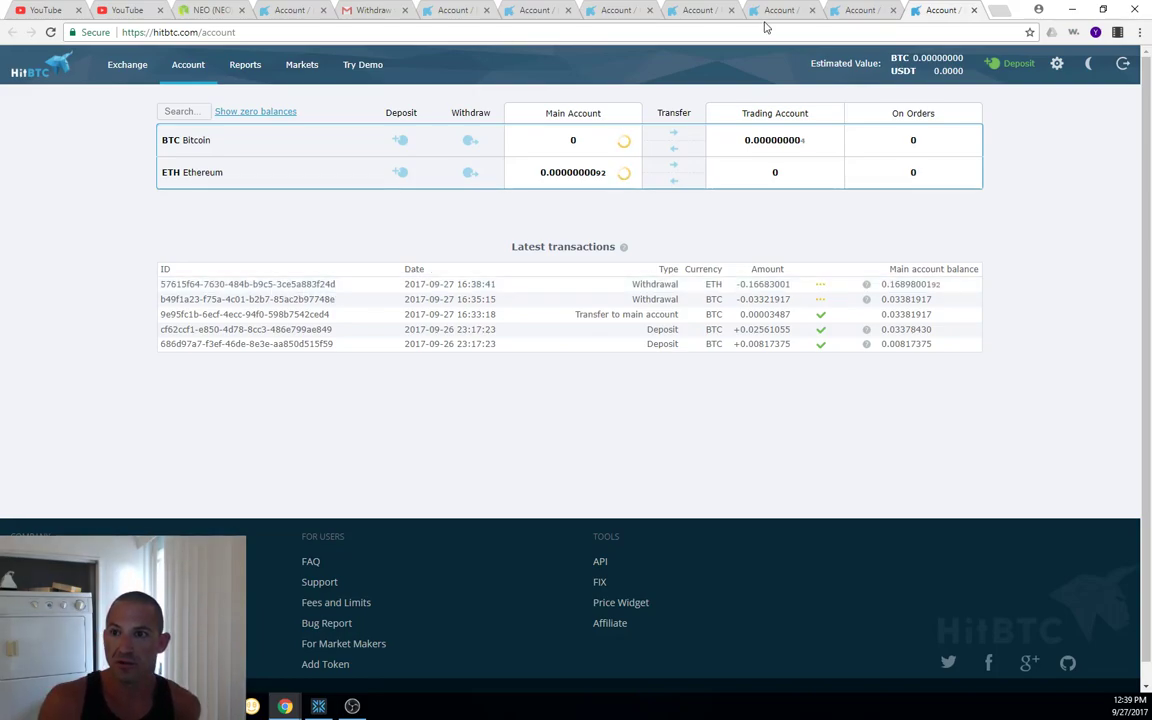
pyautogui.click(997, 10)
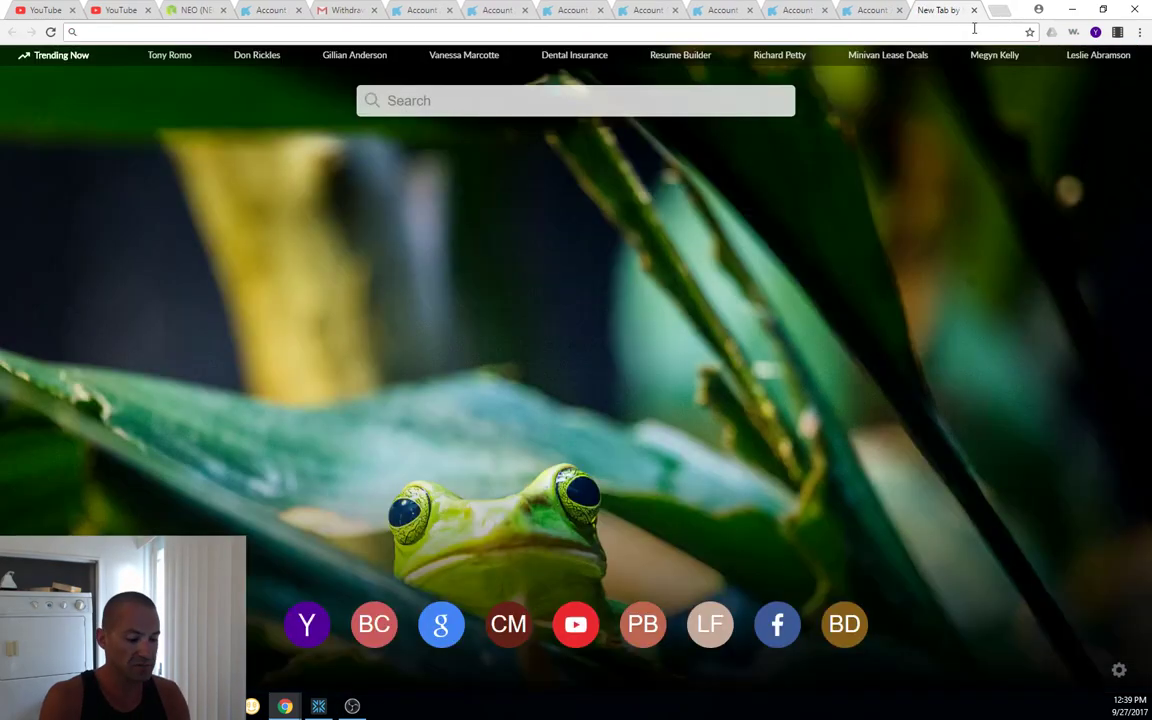
# Step: Go to Google and search for 'eth block explorer'
pyautogui.write('google.com')
pyautogui.press('Return')
pyautogui.write('eth')
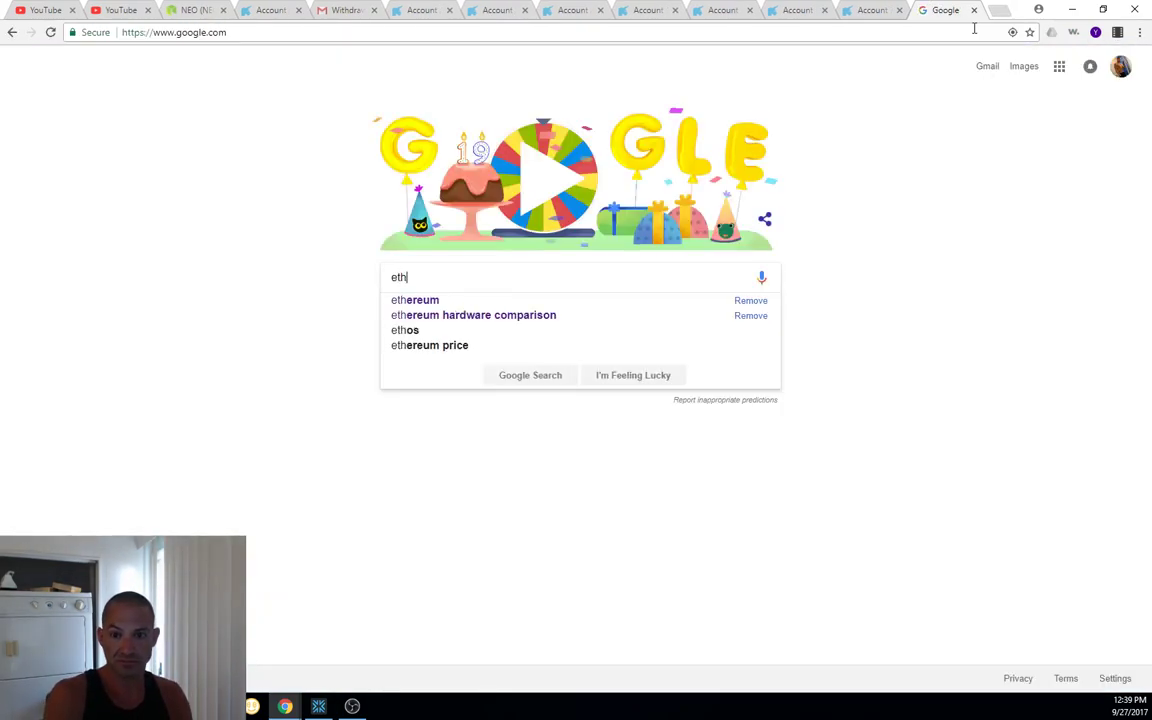
pyautogui.write(' block')
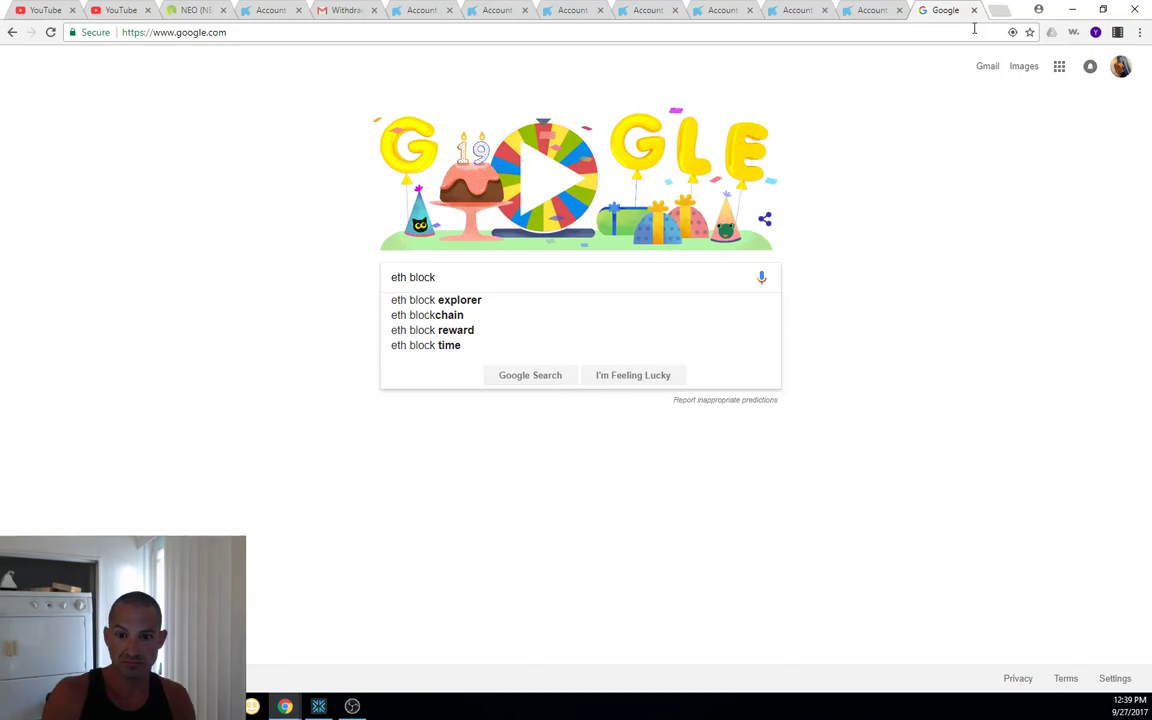
pyautogui.press('Down')
pyautogui.press('Down')
pyautogui.press('Up')
pyautogui.press('Return')
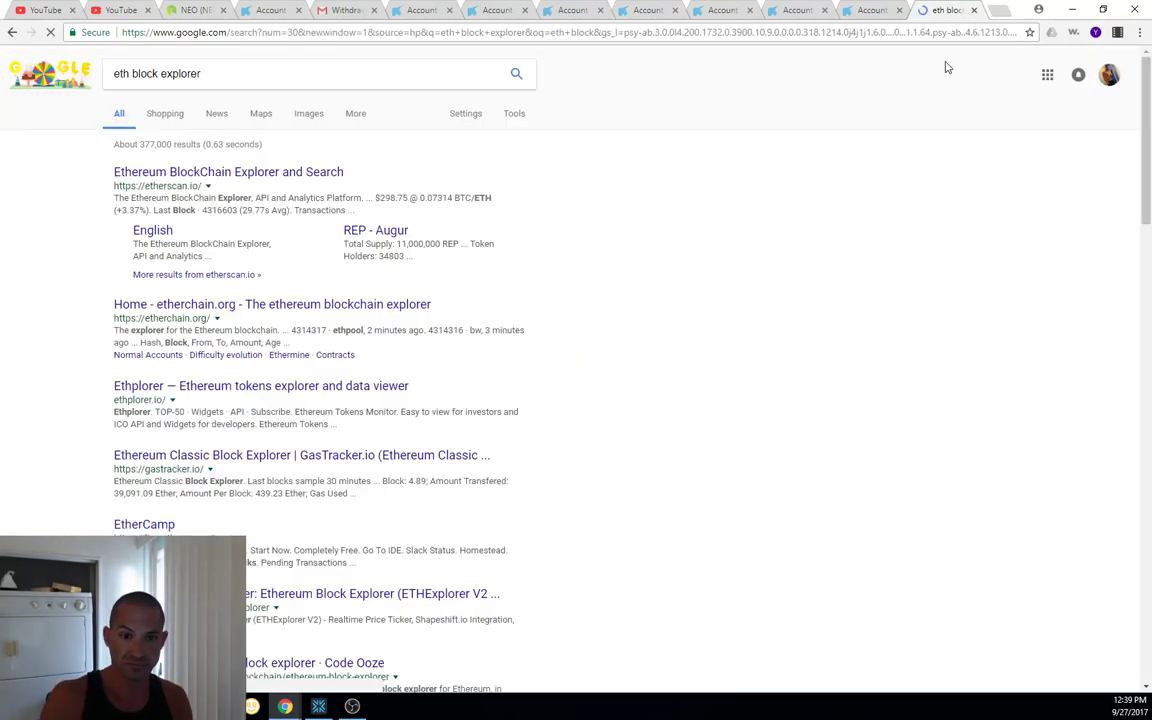
# Step: Open Etherscan and clear the mistakenly pasted amount from its search box
pyautogui.click(287, 176)
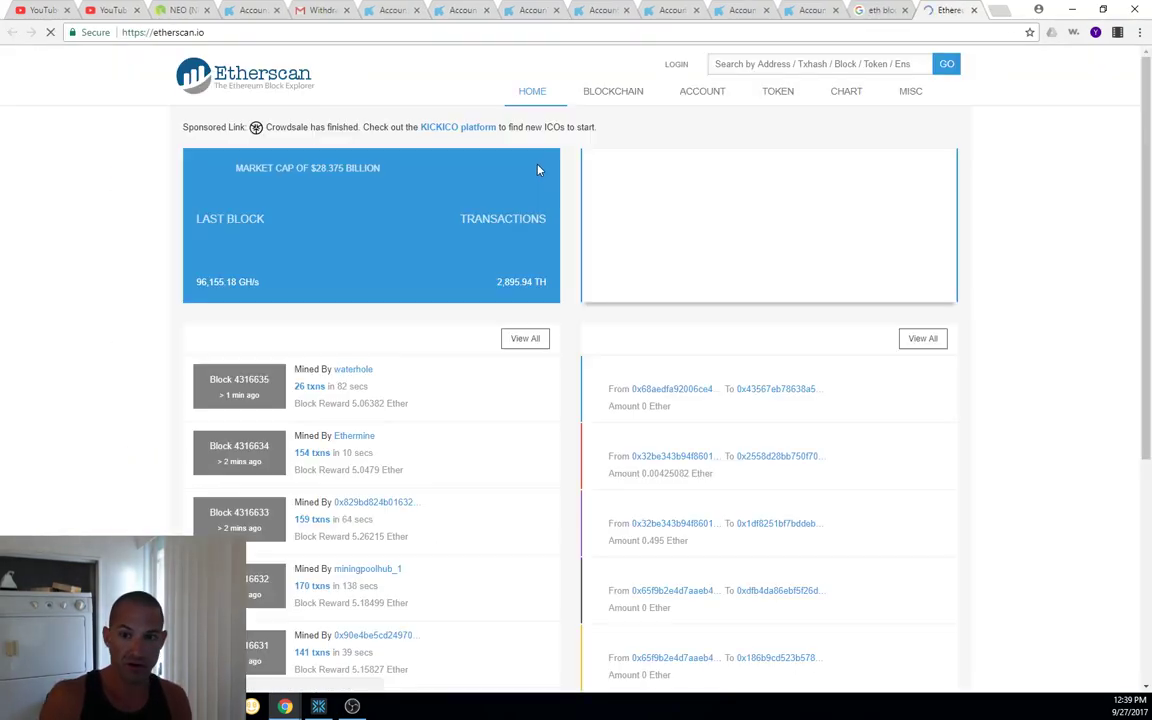
pyautogui.click(794, 63)
pyautogui.write('0.16898001')
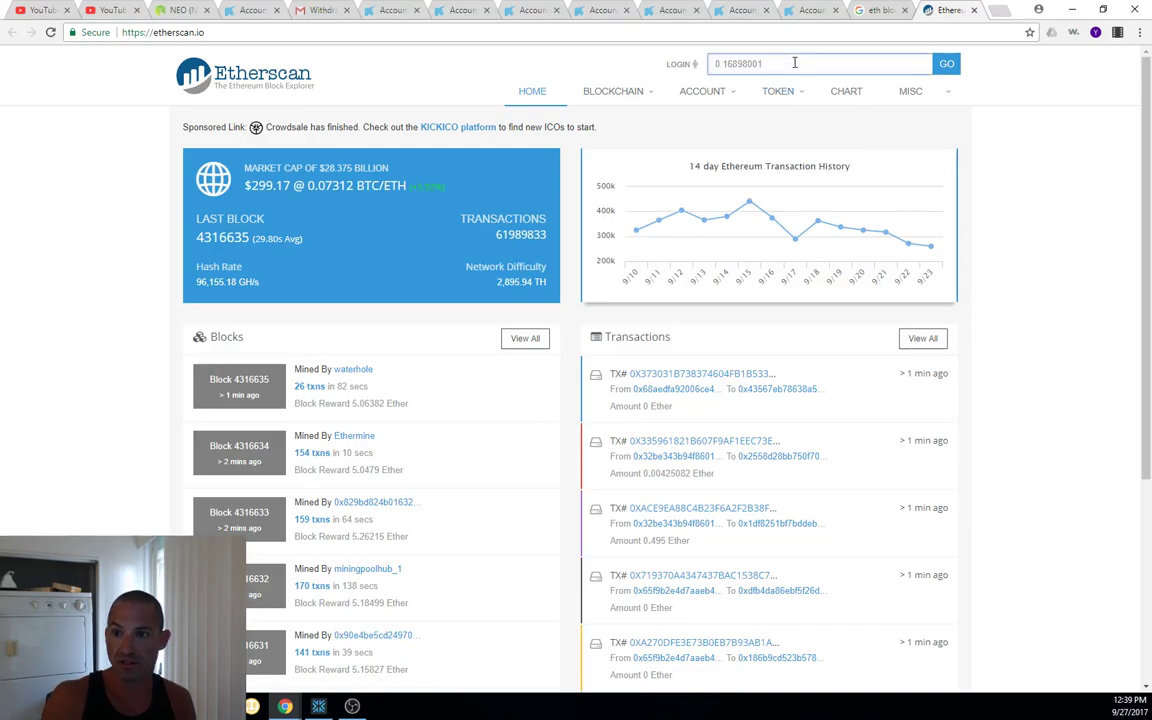
pyautogui.moveTo(794, 63); pyautogui.dragTo(615, 62)
pyautogui.press('BackSpace')
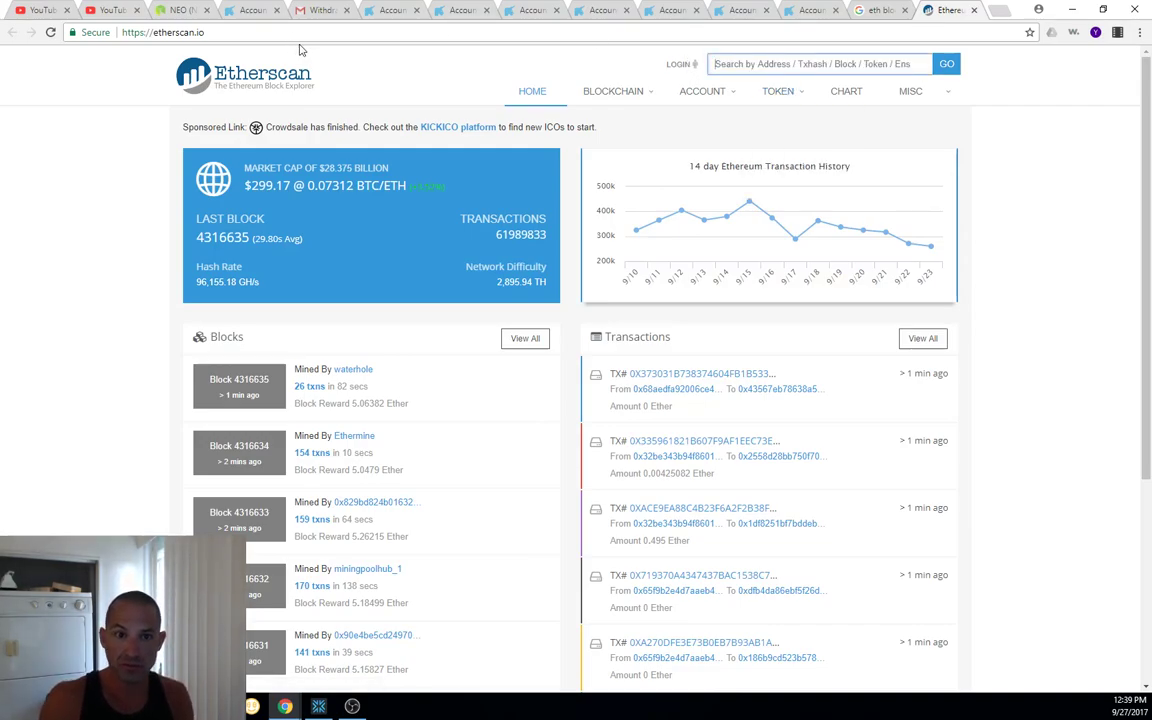
# Step: Copy the Exodus Ethereum receiving address and look it up on Etherscan
pyautogui.hotkey('alt', 'Tab')
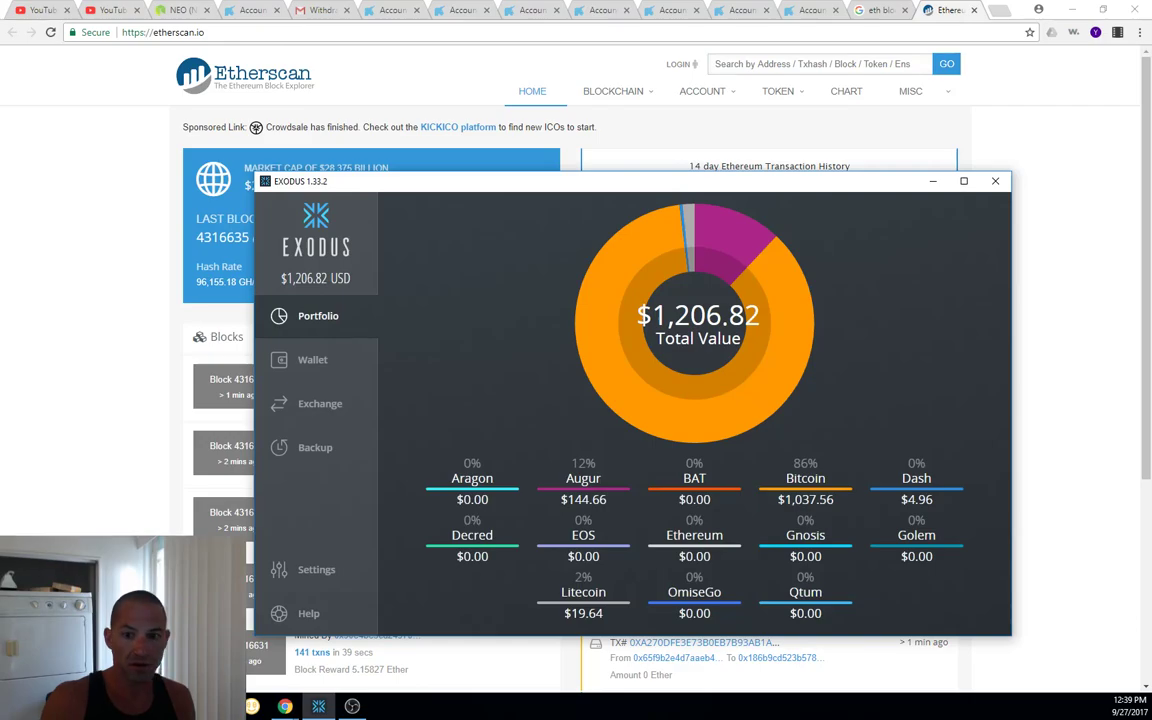
pyautogui.click(315, 364)
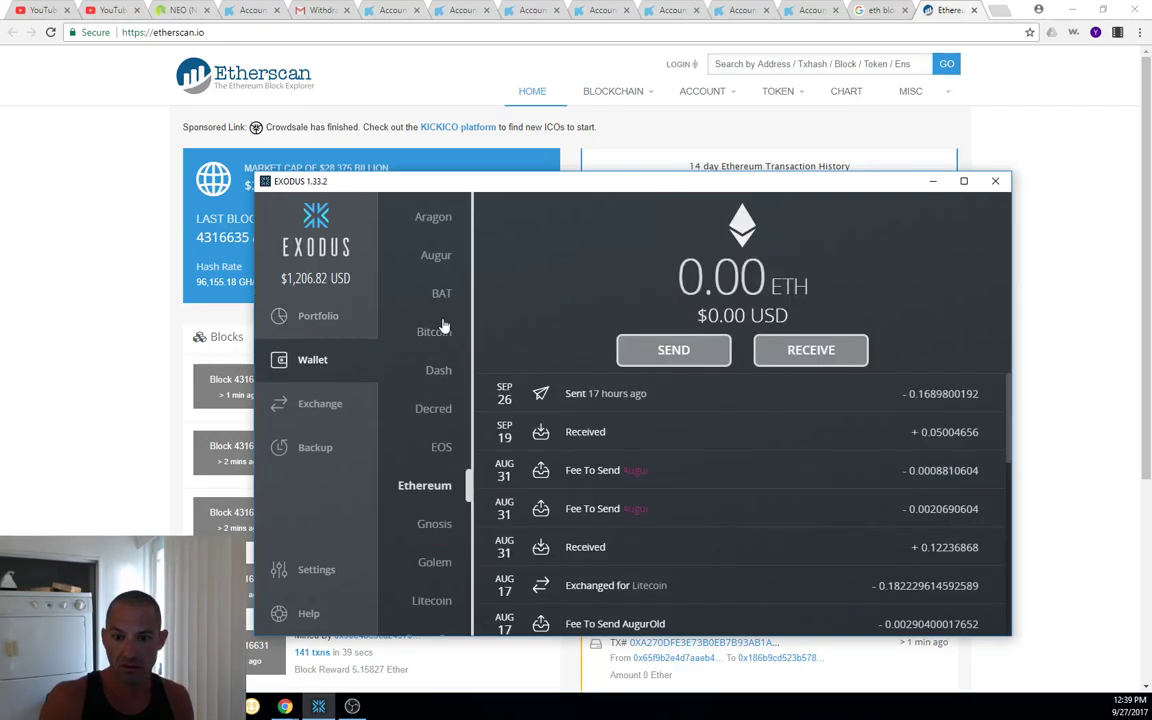
pyautogui.click(806, 349)
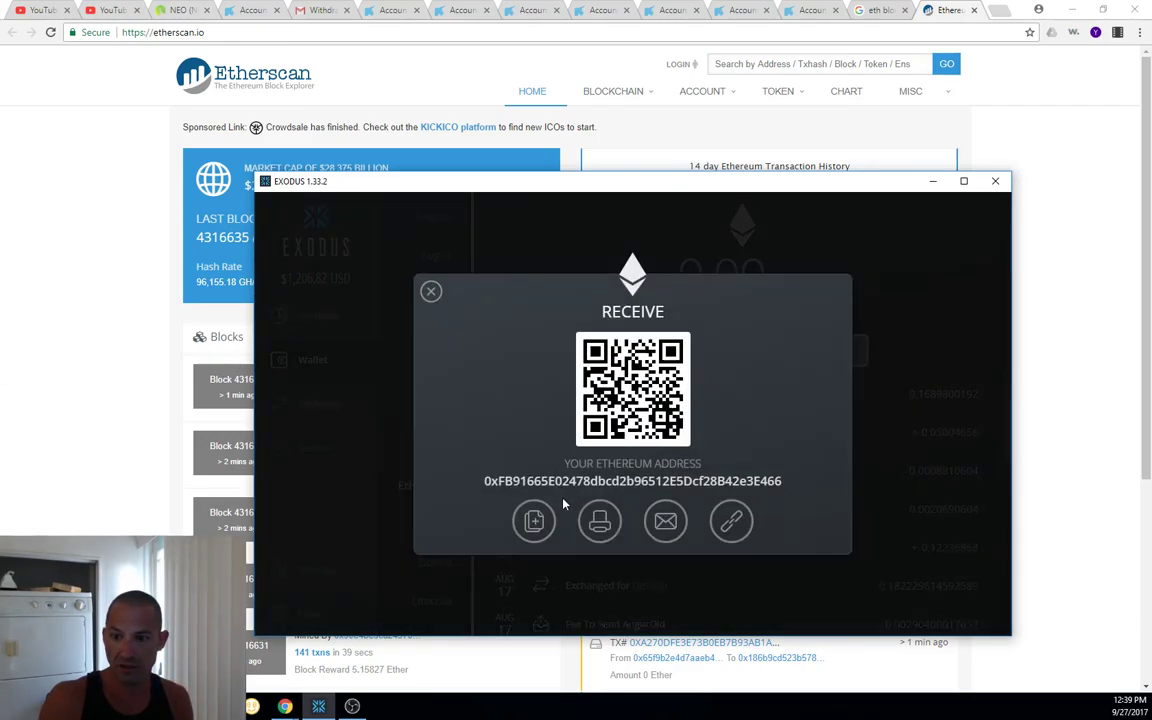
pyautogui.click(527, 519)
pyautogui.click(780, 63)
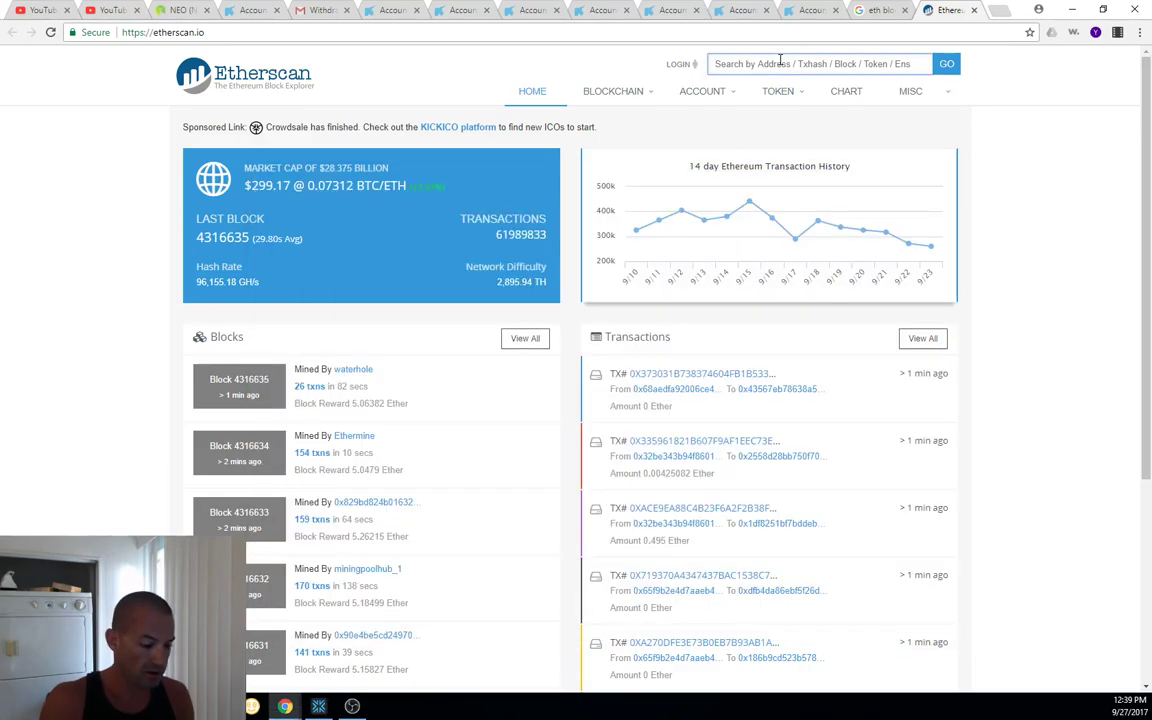
pyautogui.hotkey('ctrl', 'v')
pyautogui.click(946, 64)
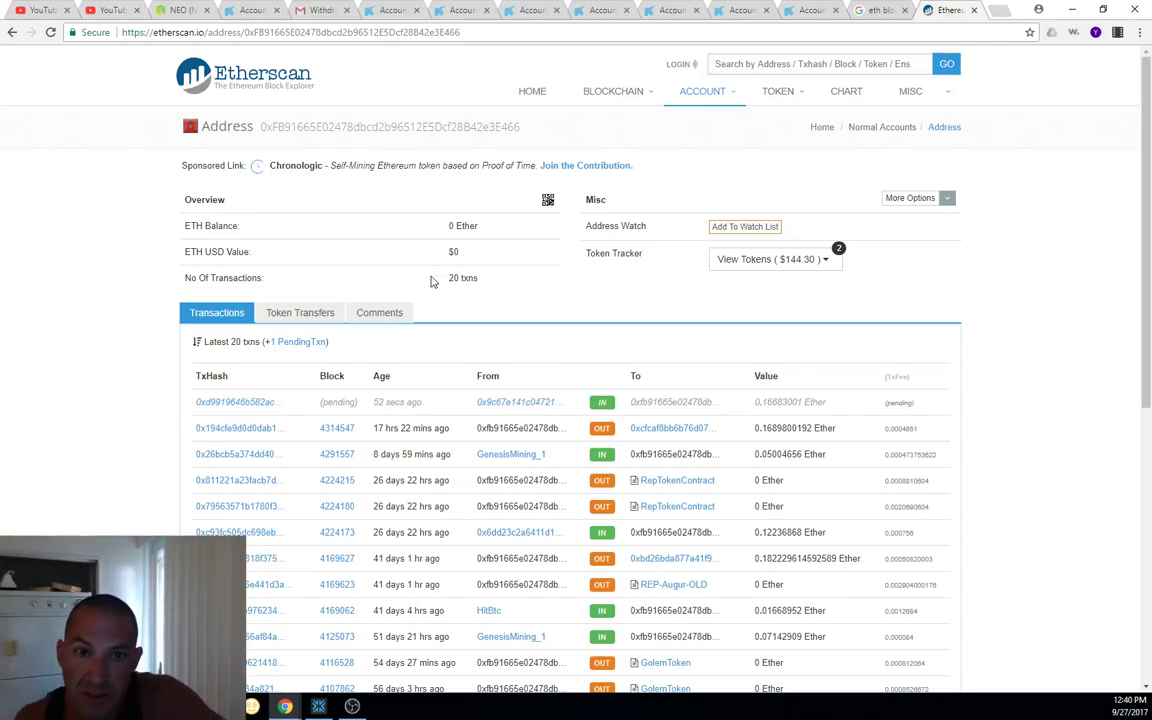
# Step: Compare the Etherscan address with the one in Exodus's Receive panel, then return to Etherscan
pyautogui.hotkey('alt', 'Tab')
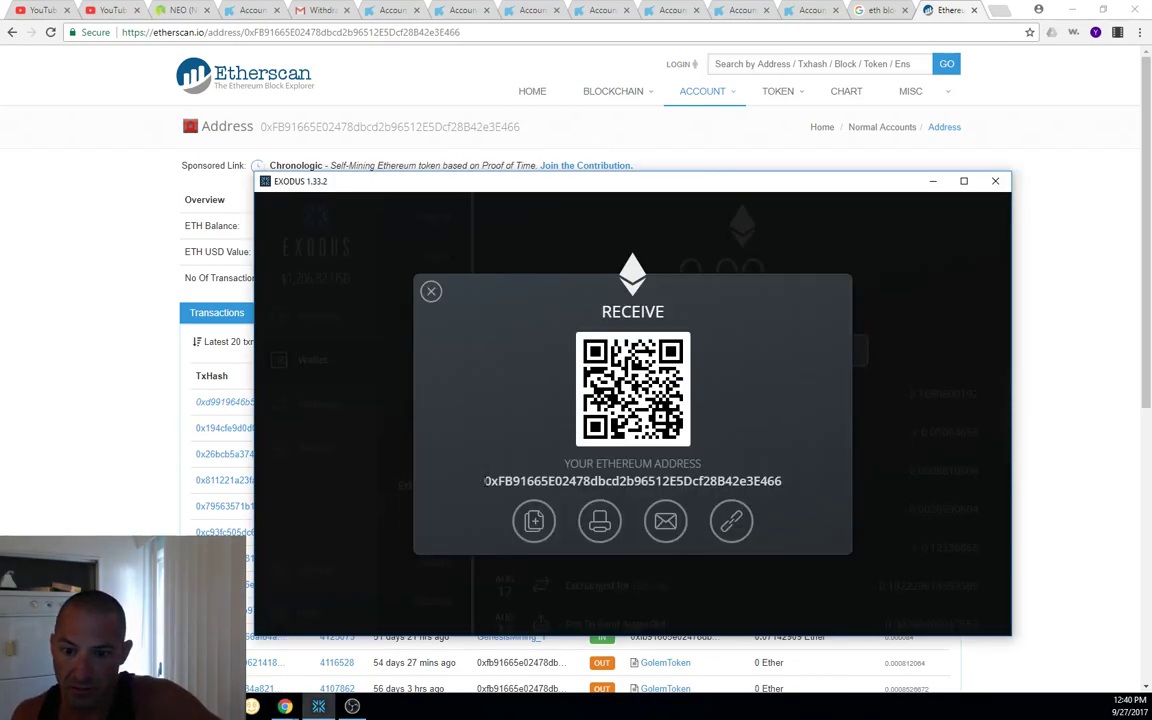
pyautogui.doubleClick(485, 481)
pyautogui.click(511, 486)
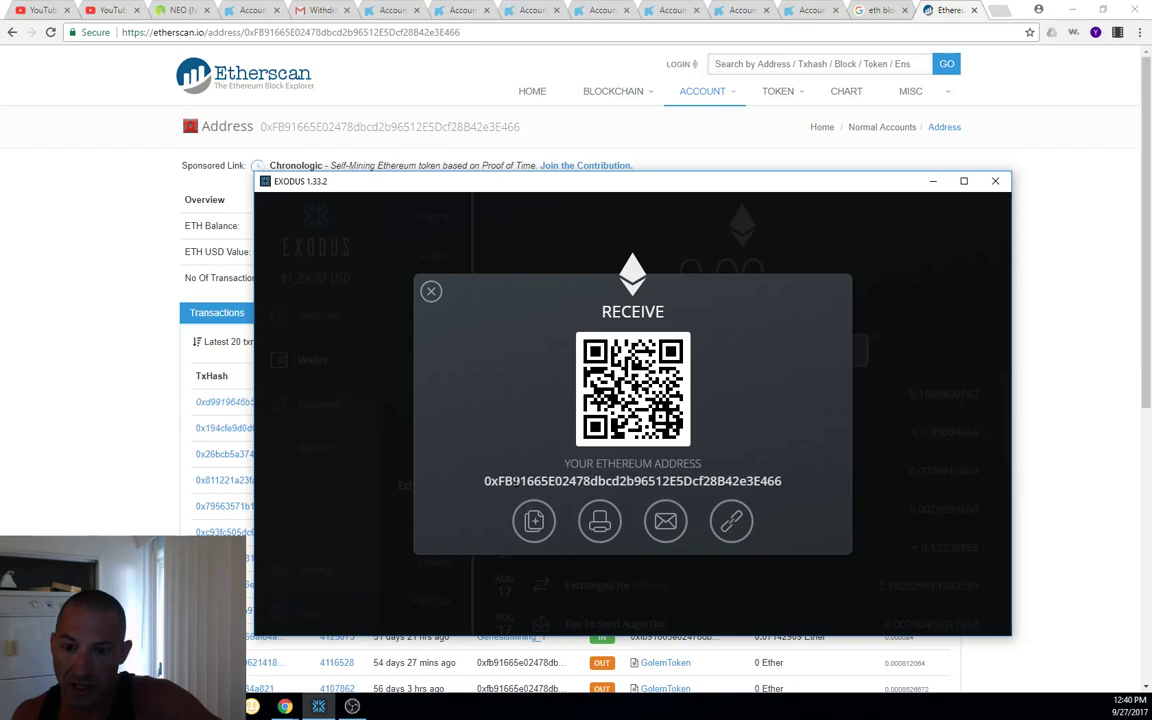
pyautogui.click(518, 119)
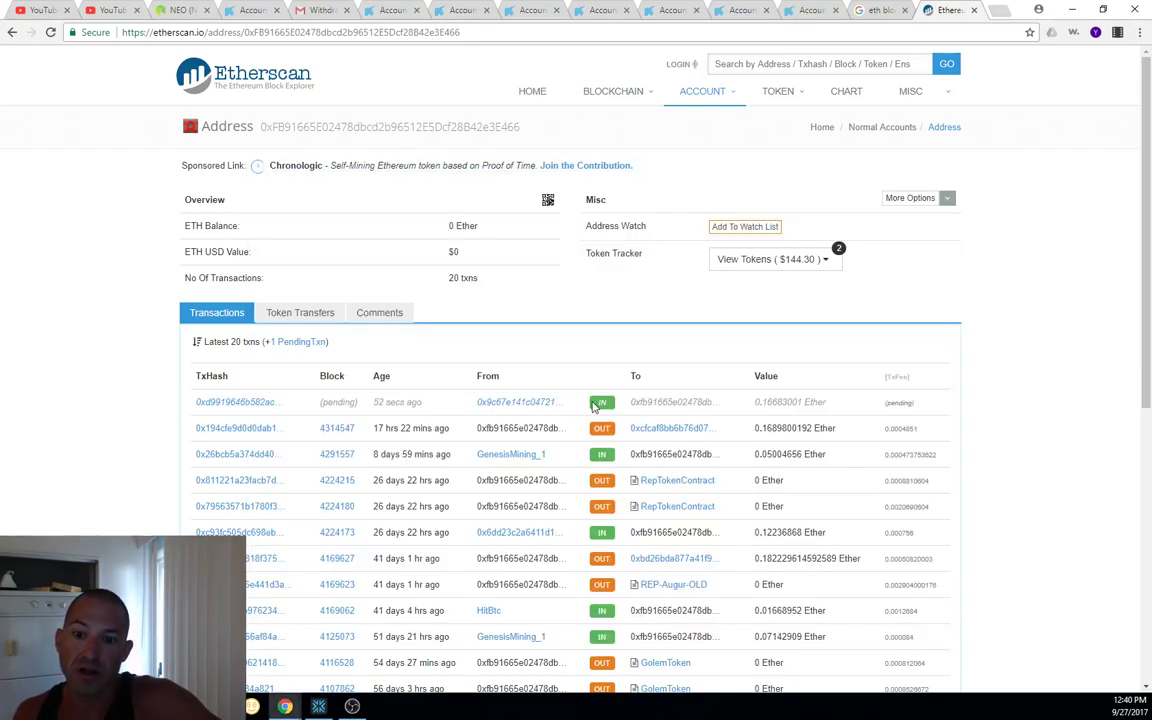
# Step: On HitBTC's sending address page, find the 0.16683001 Ether transfer and follow its To link back
pyautogui.click(507, 402)
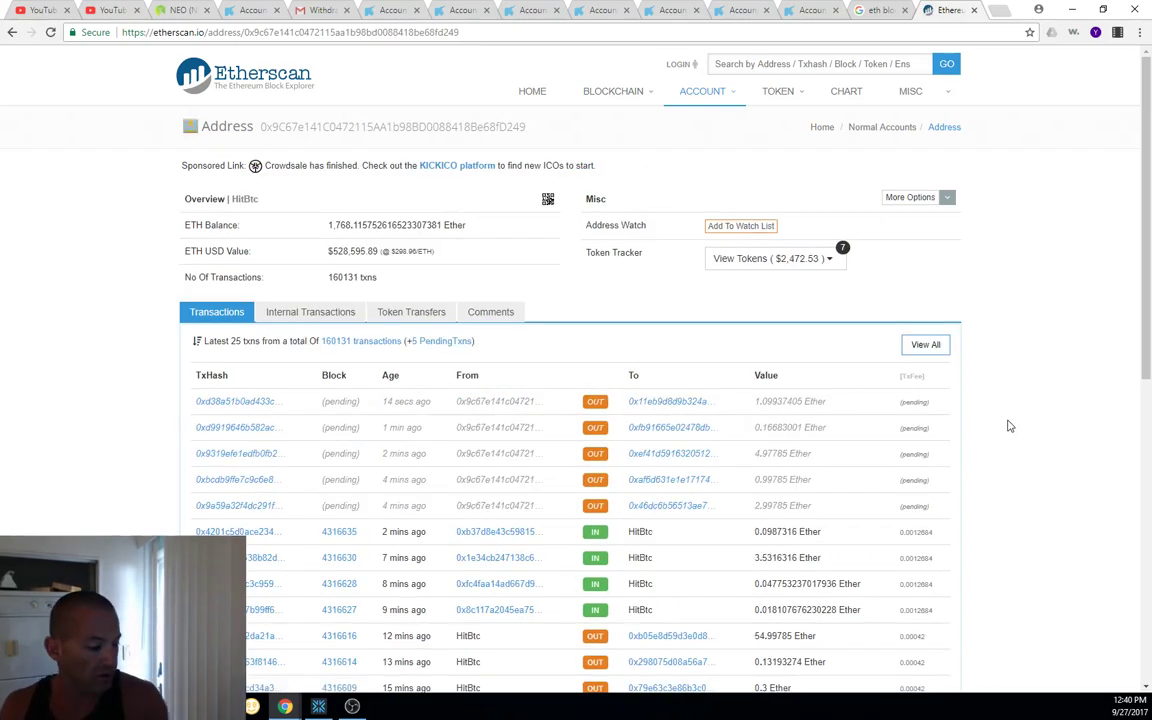
pyautogui.hotkey('ctrl', 'v')
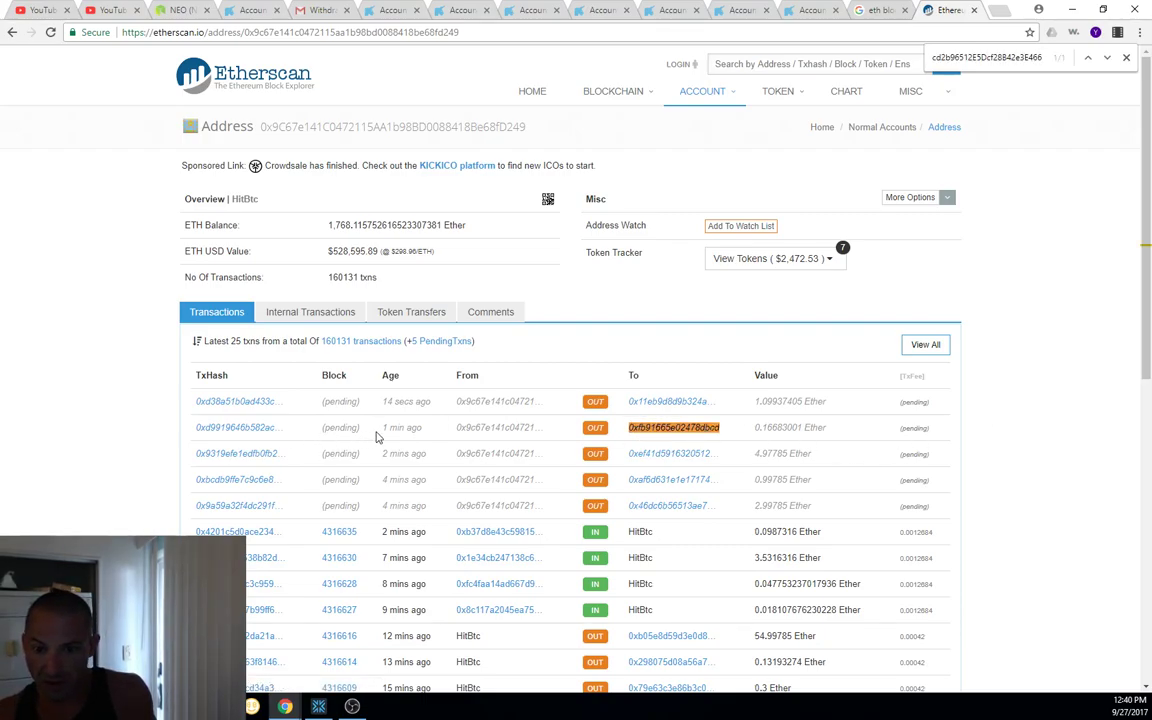
pyautogui.doubleClick(757, 428)
pyautogui.click(870, 430)
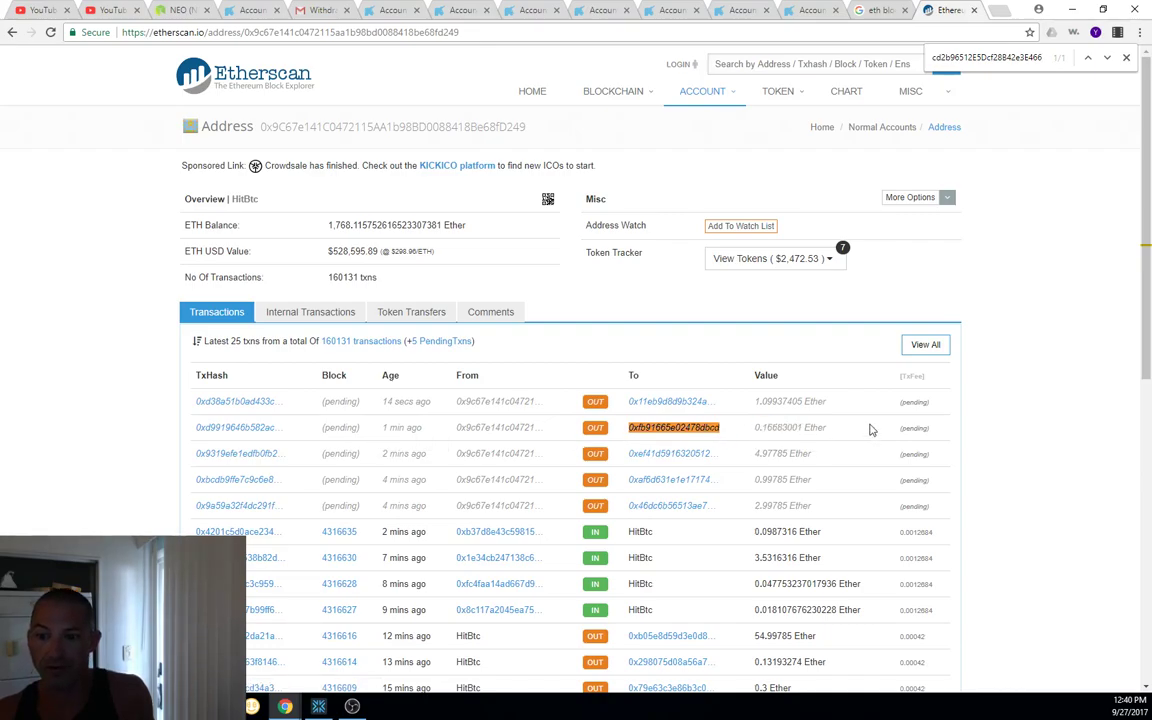
pyautogui.click(652, 430)
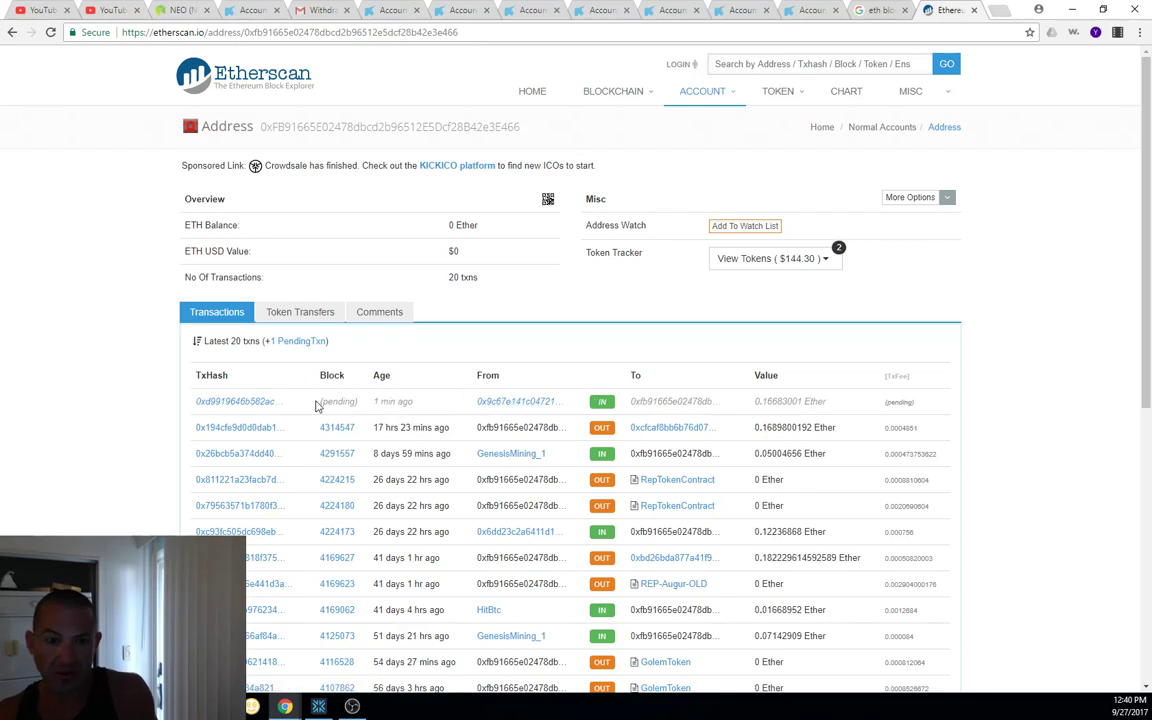
pyautogui.click(240, 401)
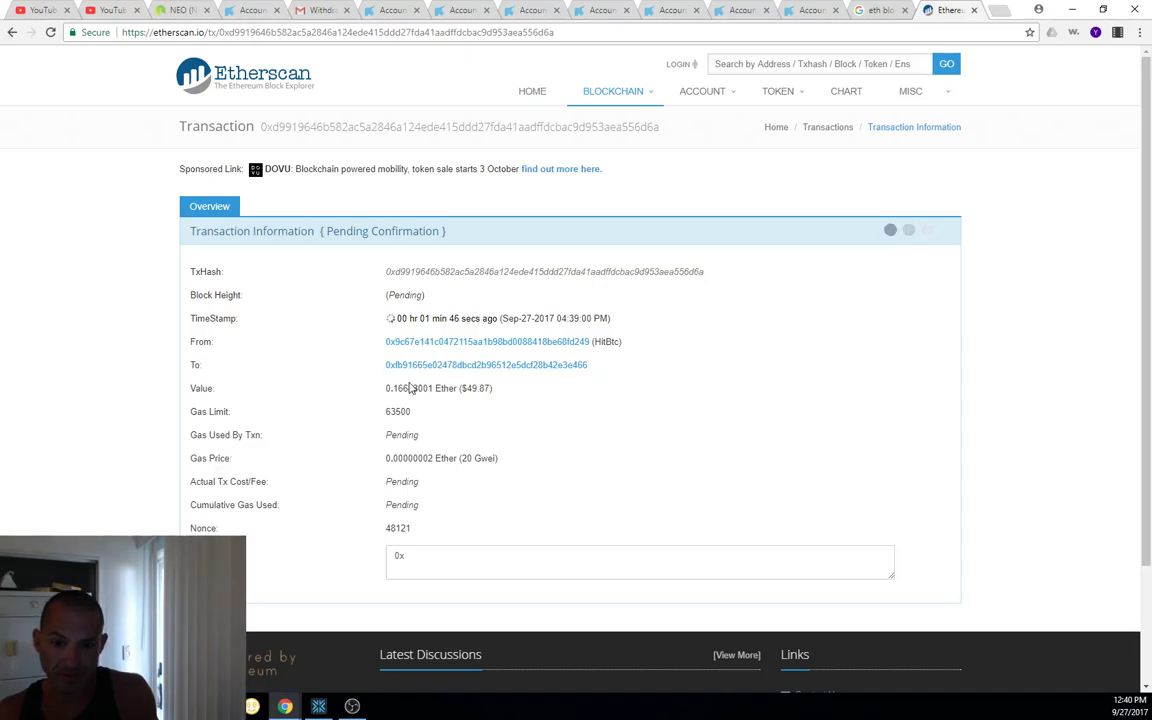
pyautogui.moveTo(461, 389); pyautogui.dragTo(490, 389)
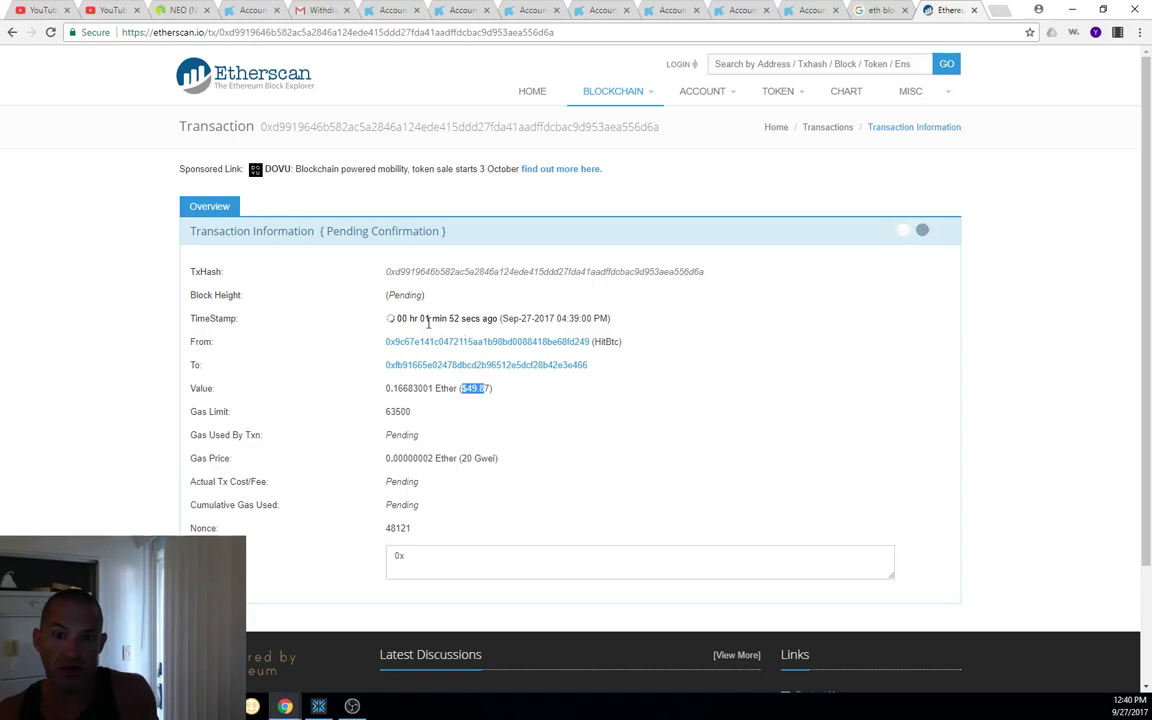
pyautogui.doubleClick(424, 318)
pyautogui.moveTo(424, 318); pyautogui.dragTo(390, 318)
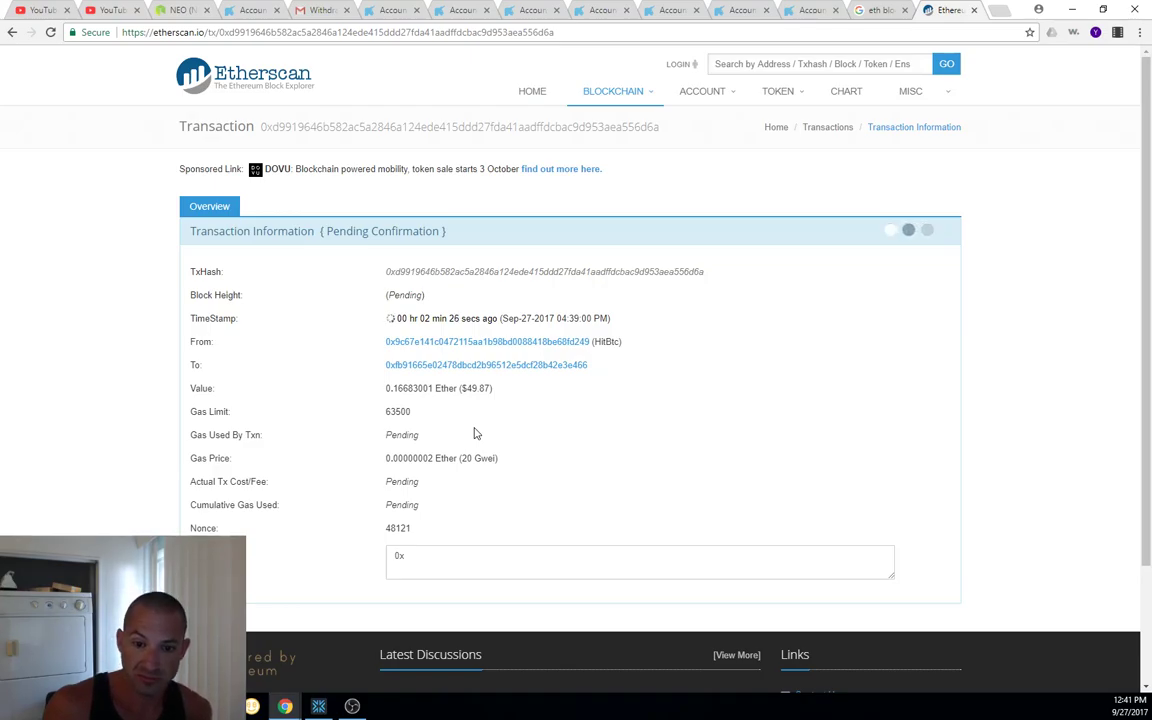
pyautogui.click(515, 366)
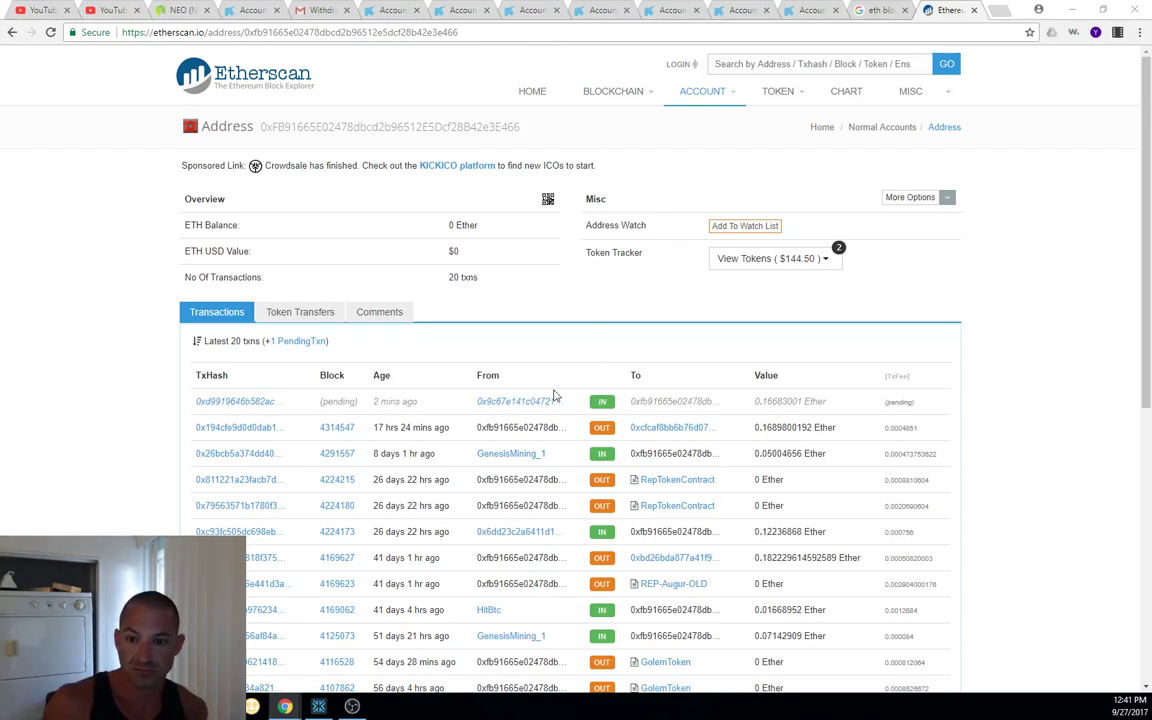
# Step: Open the pending 0.16683001 Ether transfer's details, briefly checking Exodus's portfolio before returning
pyautogui.moveTo(389, 401)
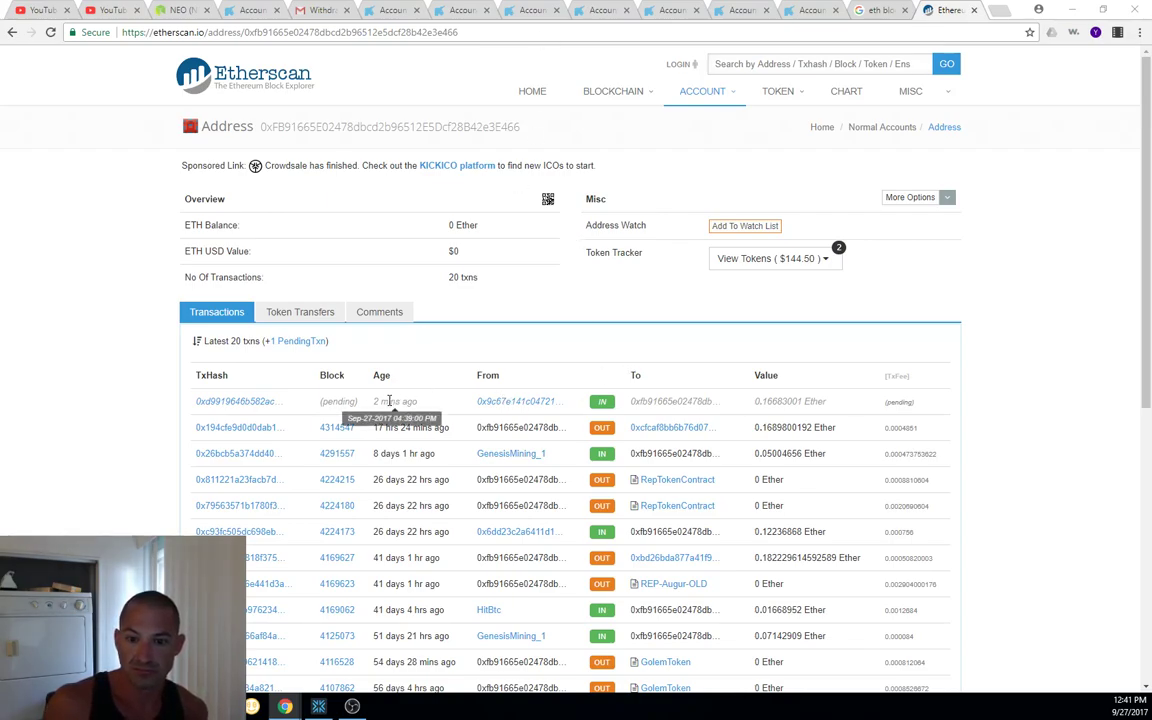
pyautogui.click(257, 403)
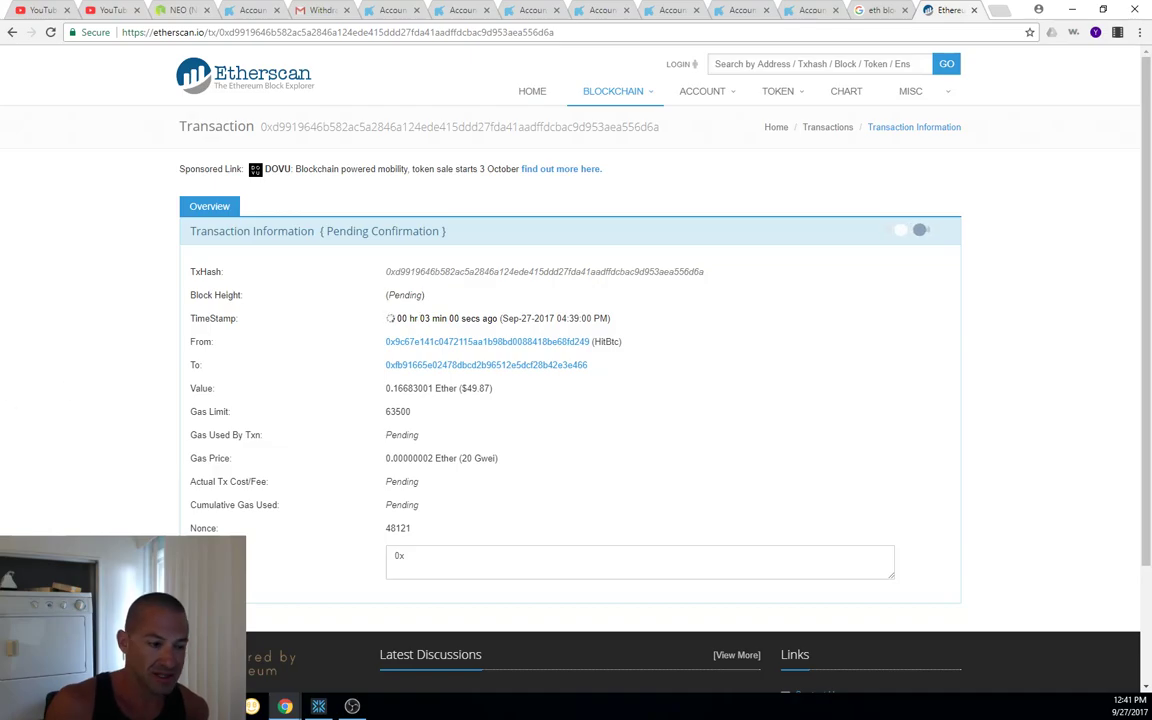
pyautogui.click(318, 706)
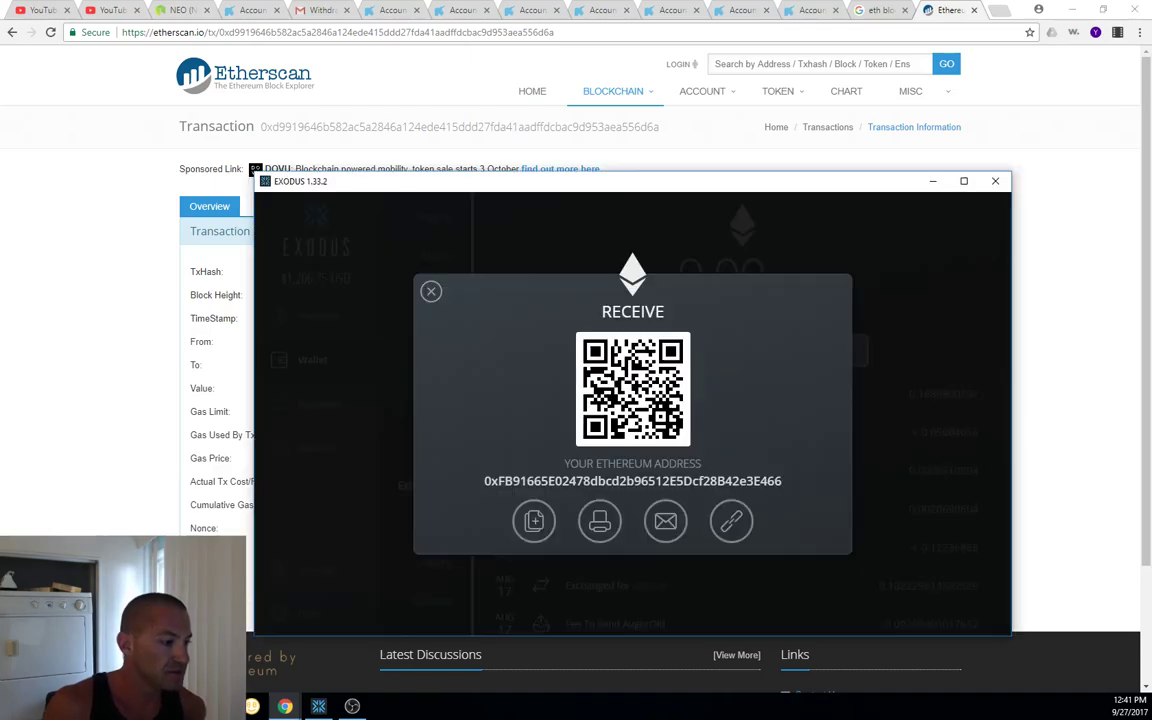
pyautogui.click(431, 291)
pyautogui.click(318, 316)
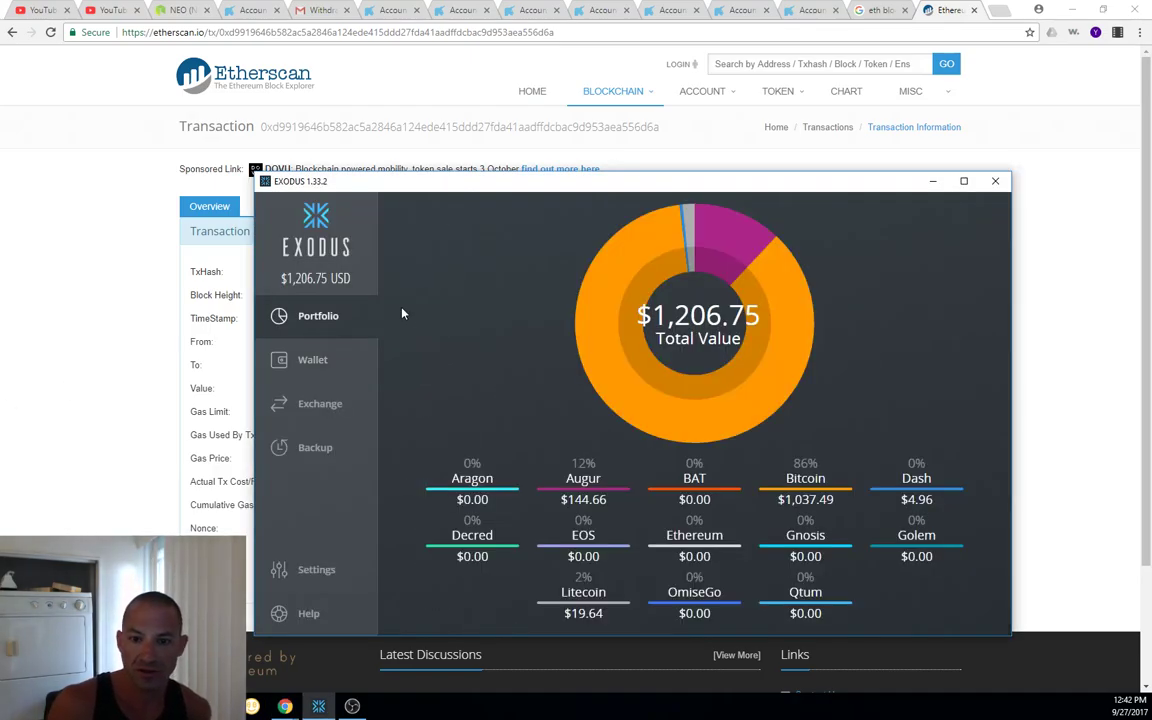
pyautogui.click(154, 226)
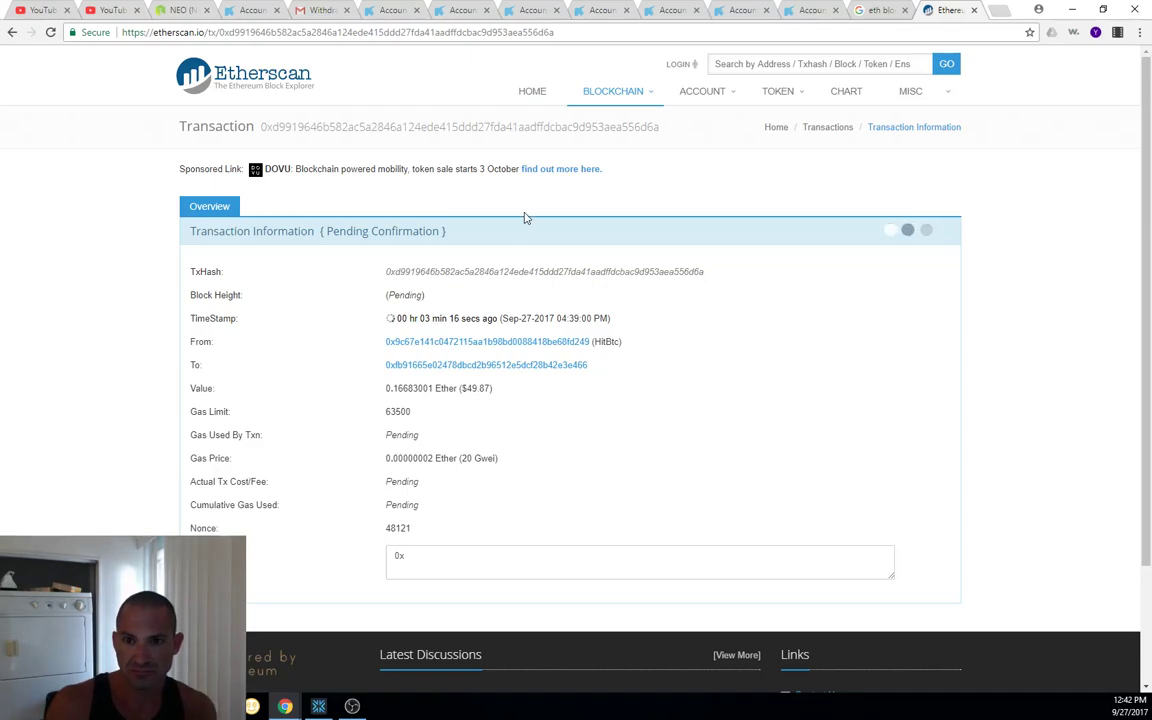
# Step: Close the seven duplicate HitBTC account tabs, review the withdrawal list, then return to the pending Etherscan transaction
pyautogui.click(695, 10)
pyautogui.click(695, 10)
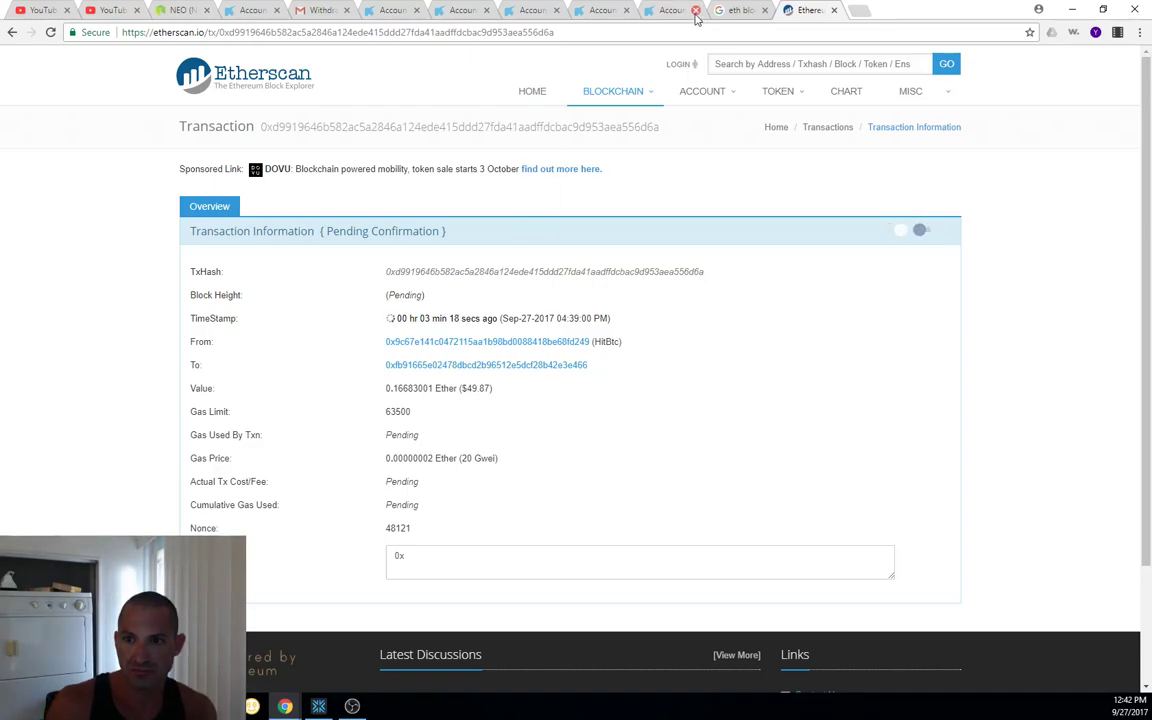
pyautogui.click(695, 10)
pyautogui.click(588, 10)
pyautogui.click(626, 10)
pyautogui.click(556, 10)
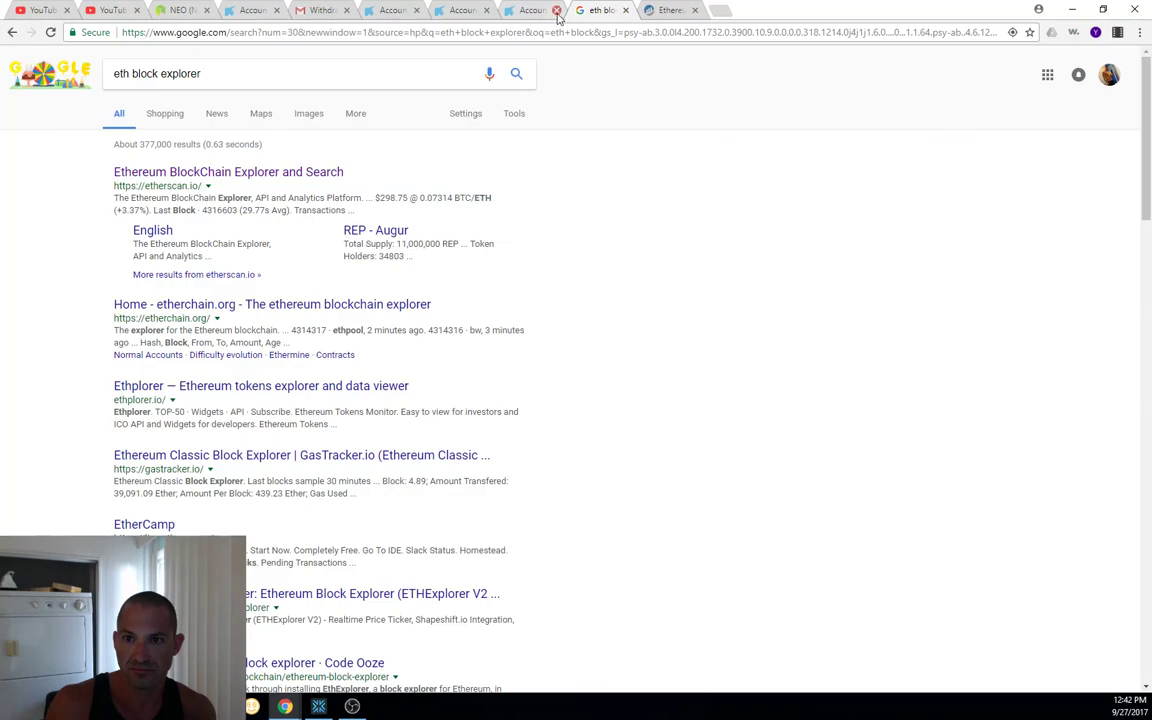
pyautogui.click(486, 10)
pyautogui.click(385, 11)
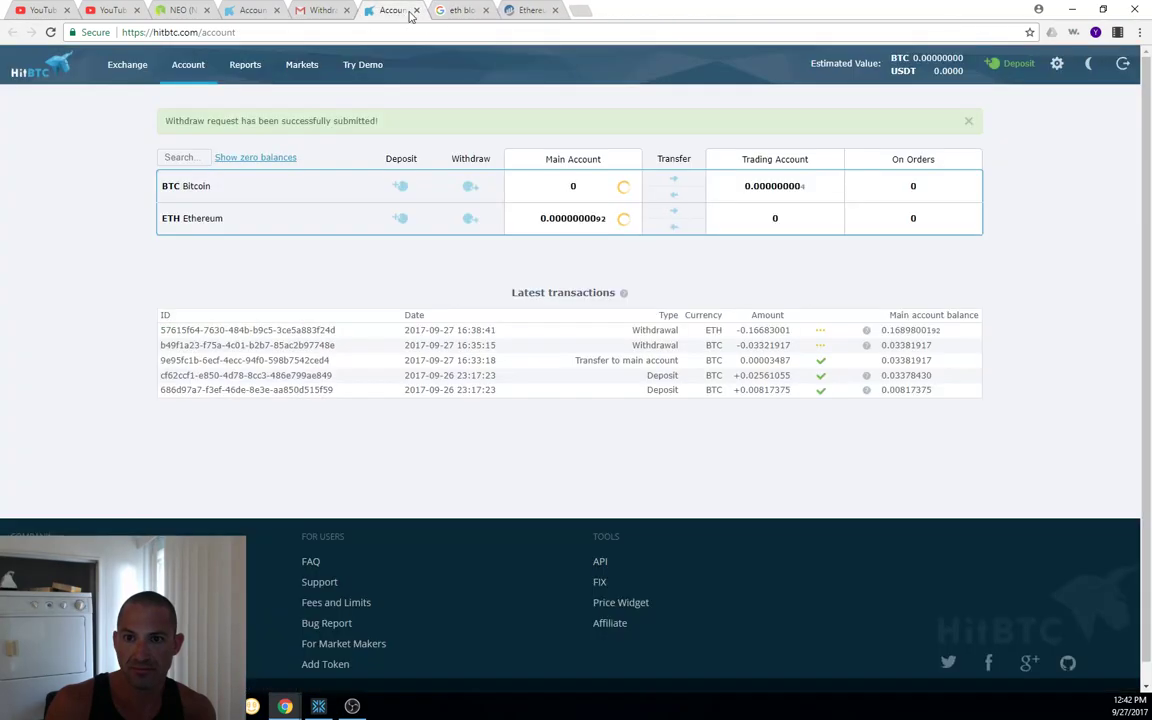
pyautogui.click(525, 10)
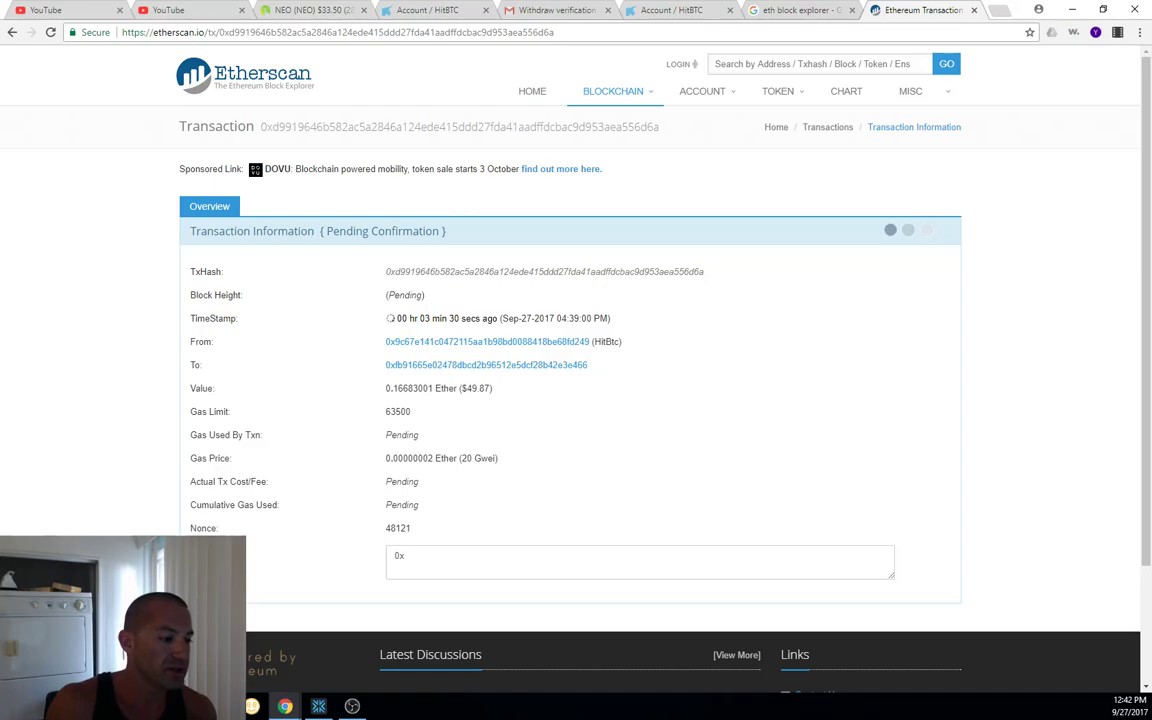
# Step: Check Exodus balances, then view the HitBTC sending address with its 5 pending transactions on Etherscan
pyautogui.click(318, 706)
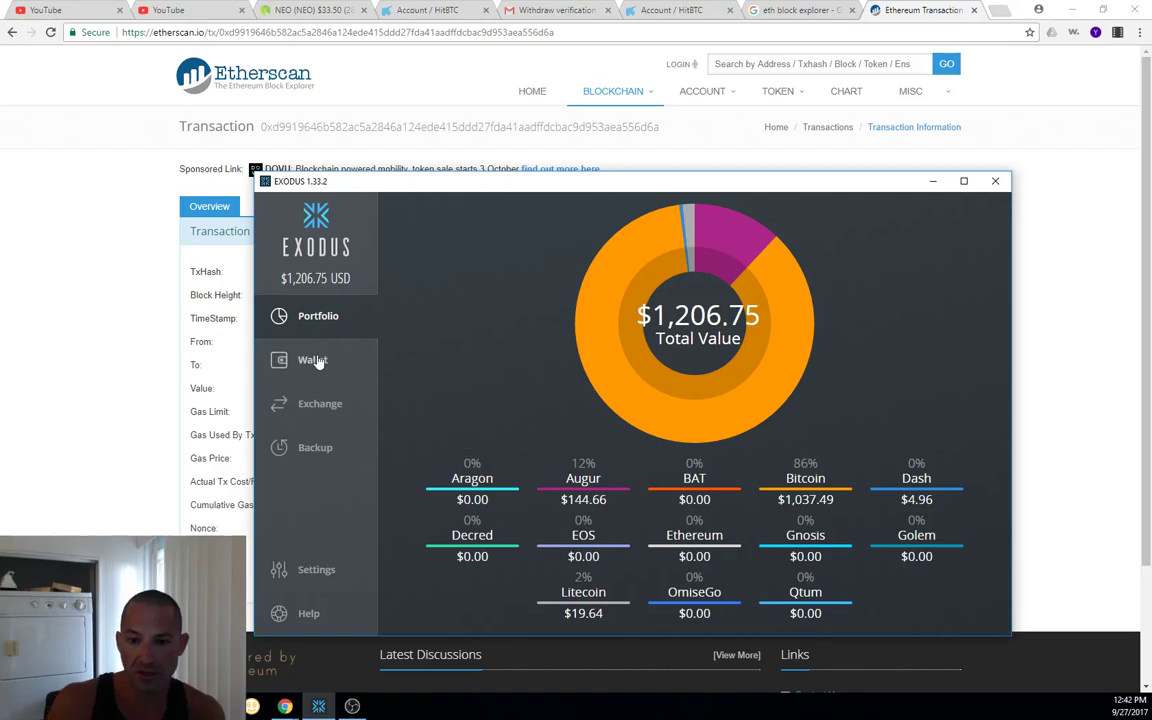
pyautogui.click(108, 301)
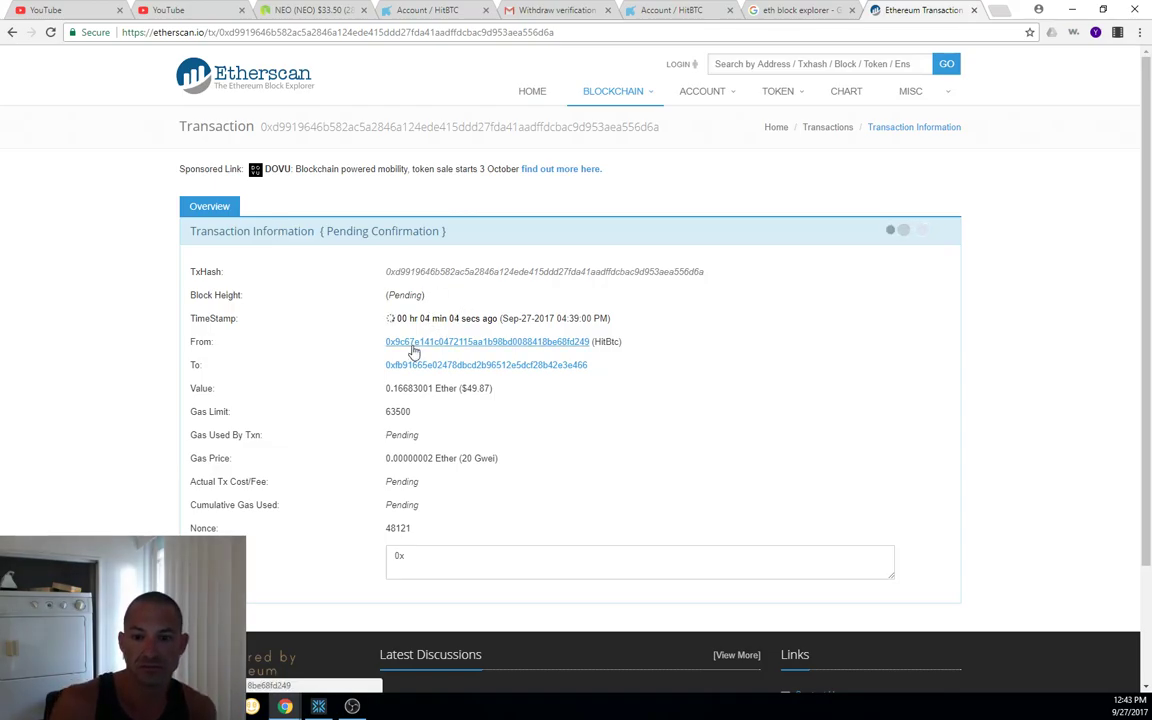
pyautogui.click(434, 349)
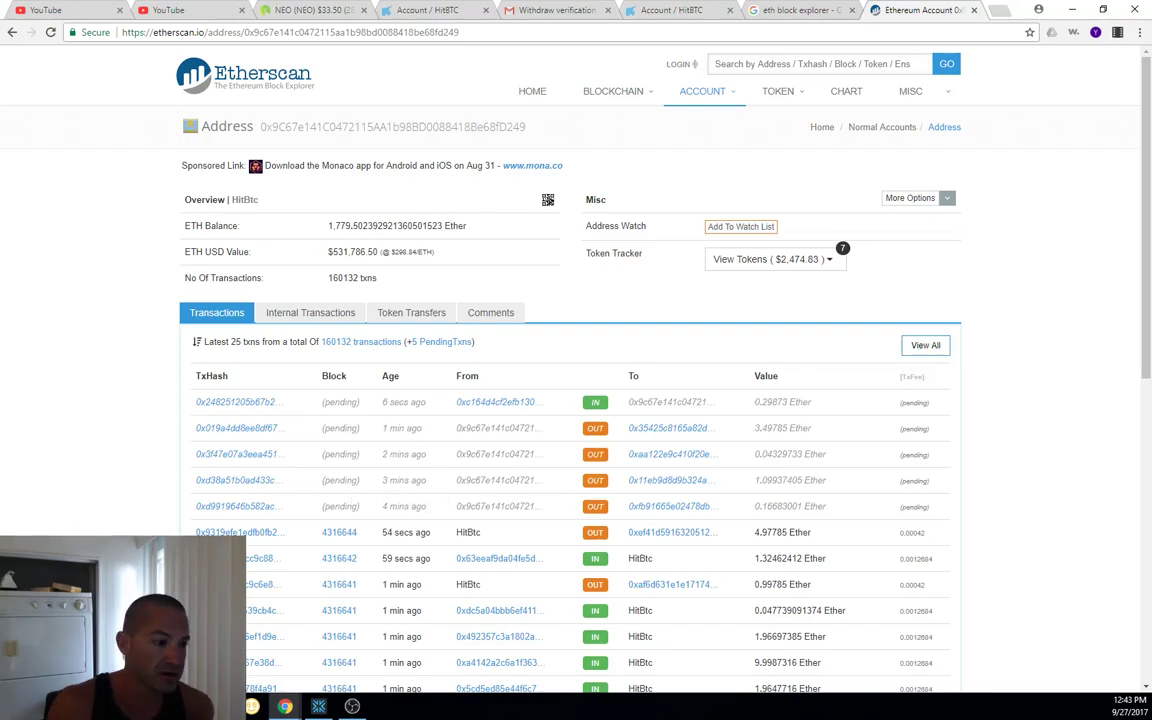
# Step: Check the Exodus portfolio, then go back to the transfer's details page in Chrome
pyautogui.hotkey('alt', 'Tab')
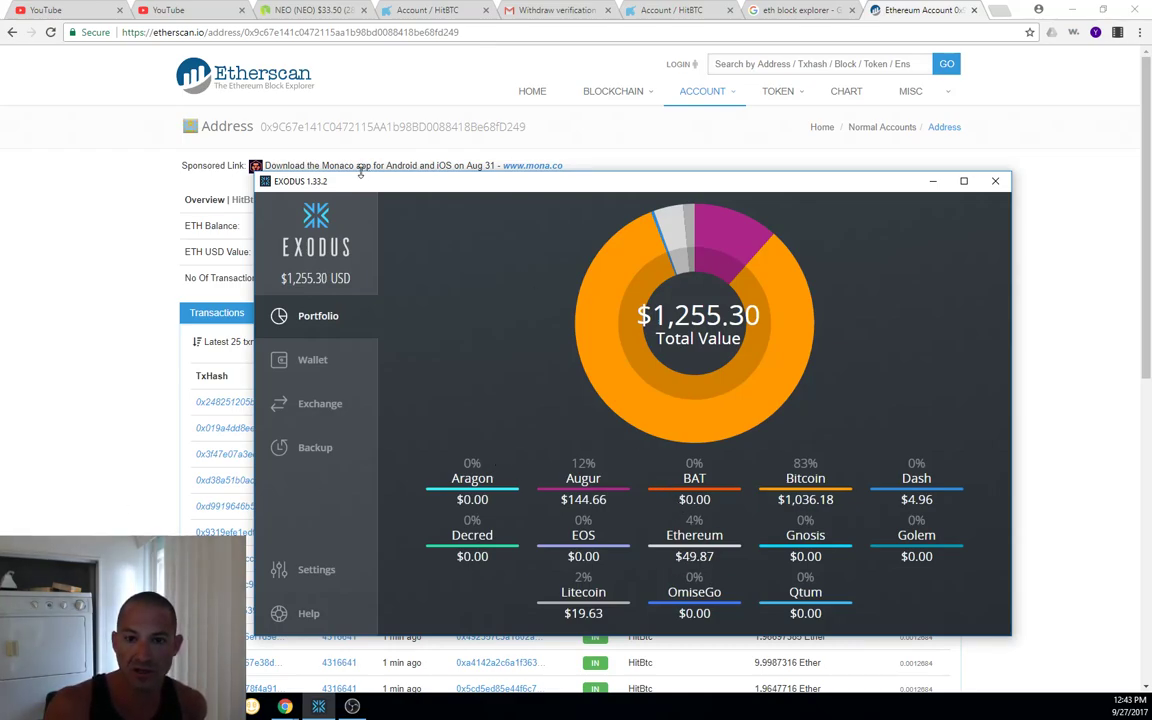
pyautogui.click(172, 185)
pyautogui.hotkey('alt', 'Left')
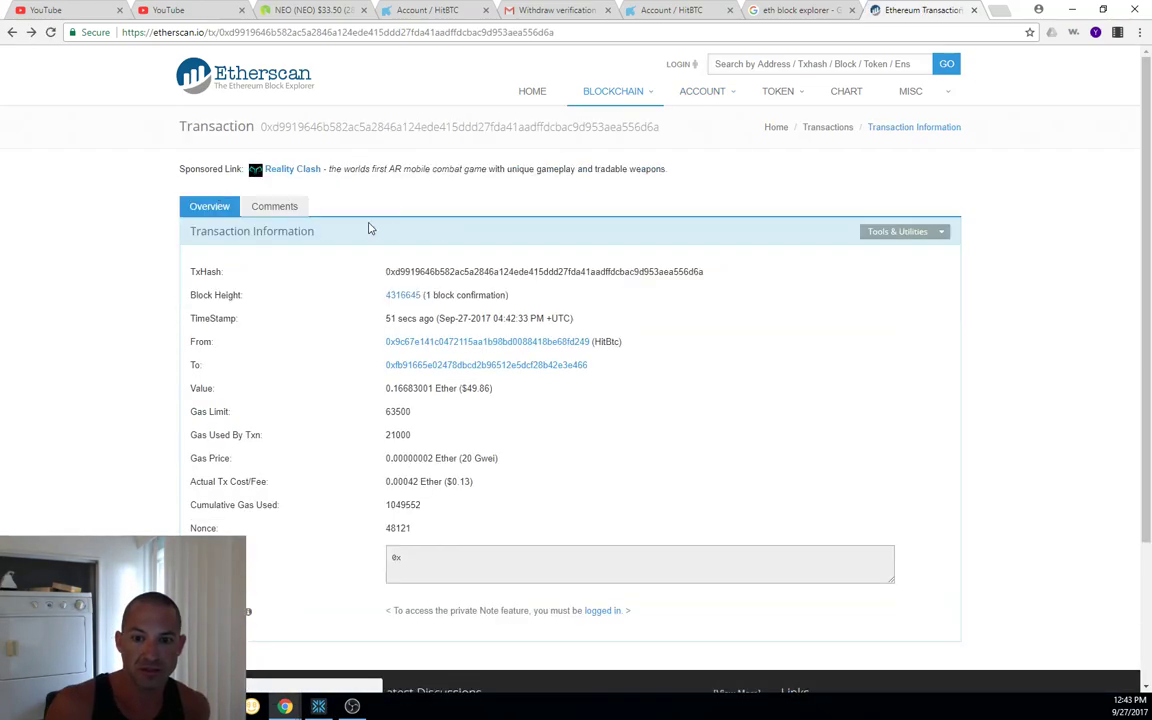
# Step: Browse the receiving wallet's address page and its earlier outgoing 0.1689800192 Ether transaction
pyautogui.click(440, 365)
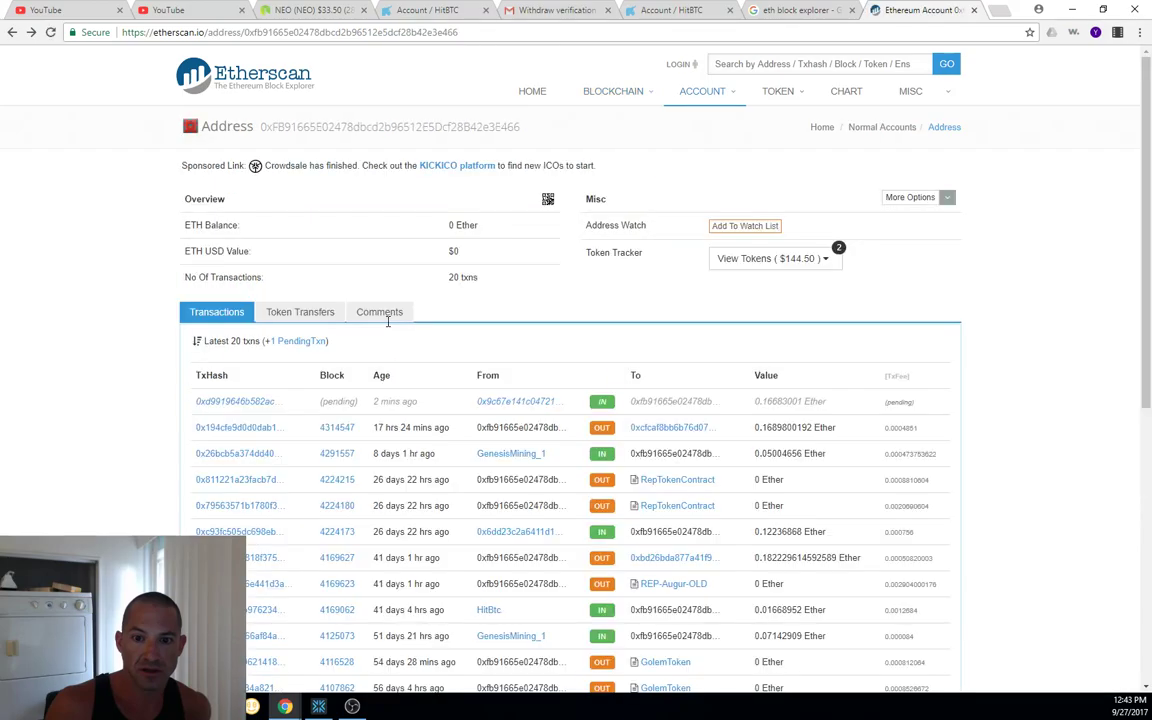
pyautogui.click(228, 428)
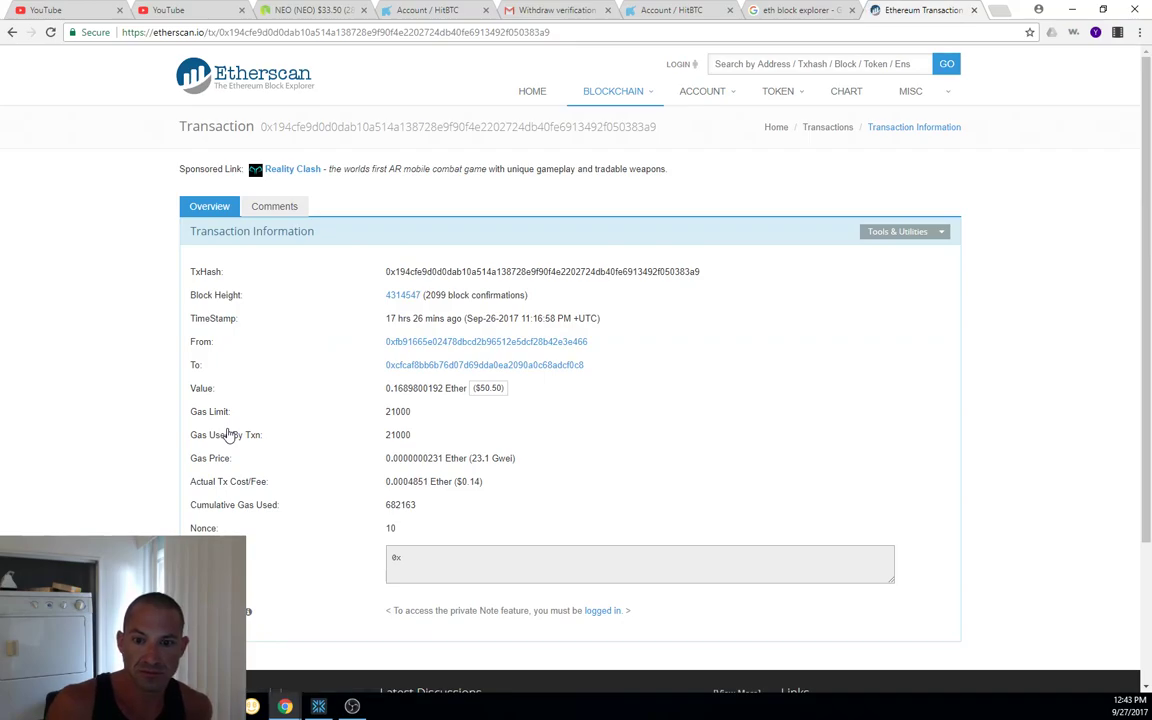
pyautogui.hotkey('alt', 'Left')
pyautogui.click(228, 428)
pyautogui.hotkey('alt', 'Left')
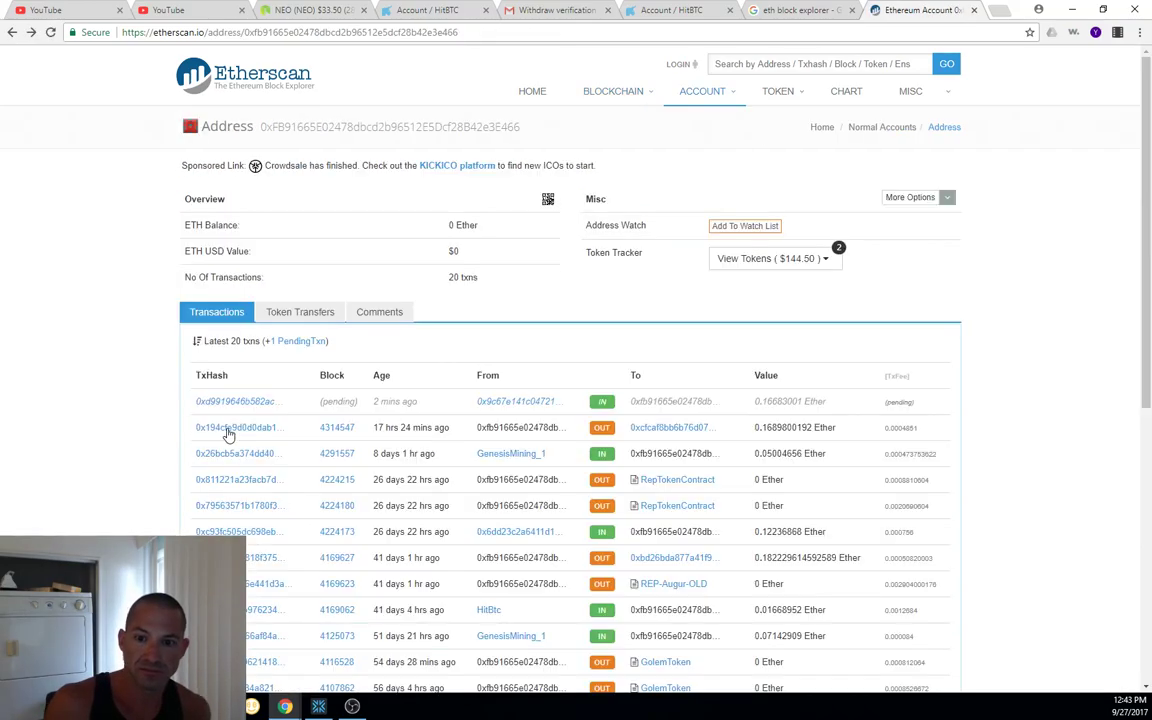
pyautogui.hotkey('alt', 'Left')
pyautogui.hotkey('alt', 'Right')
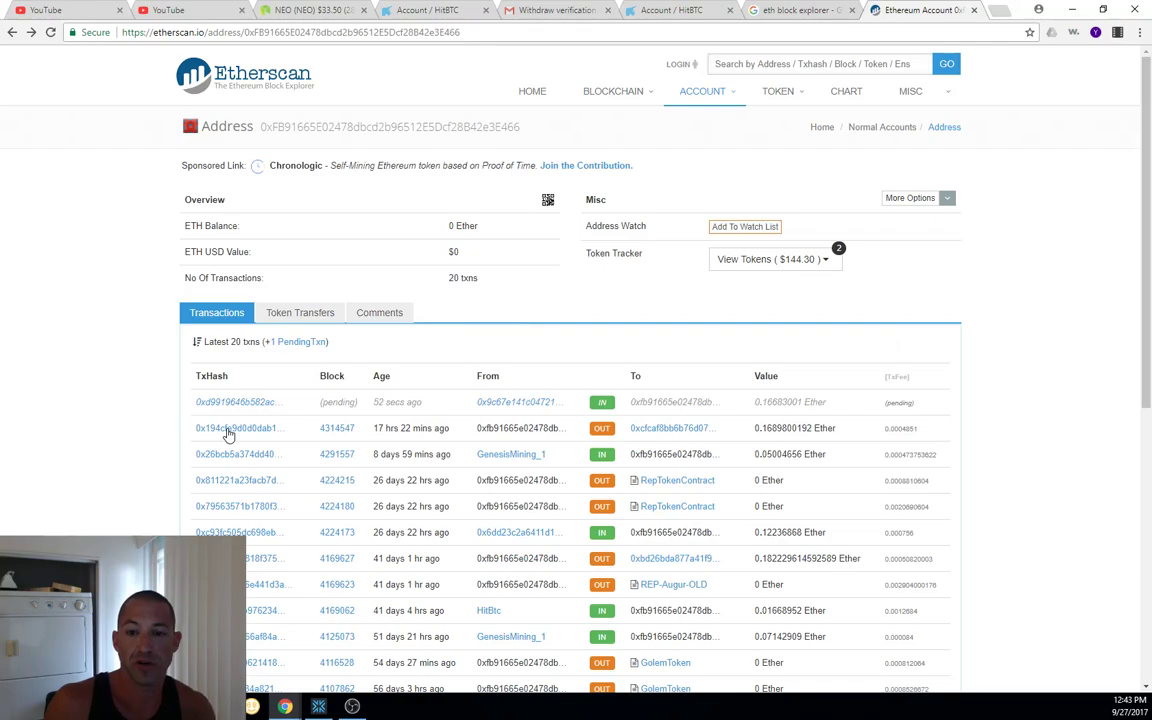
pyautogui.hotkey('alt', 'Left')
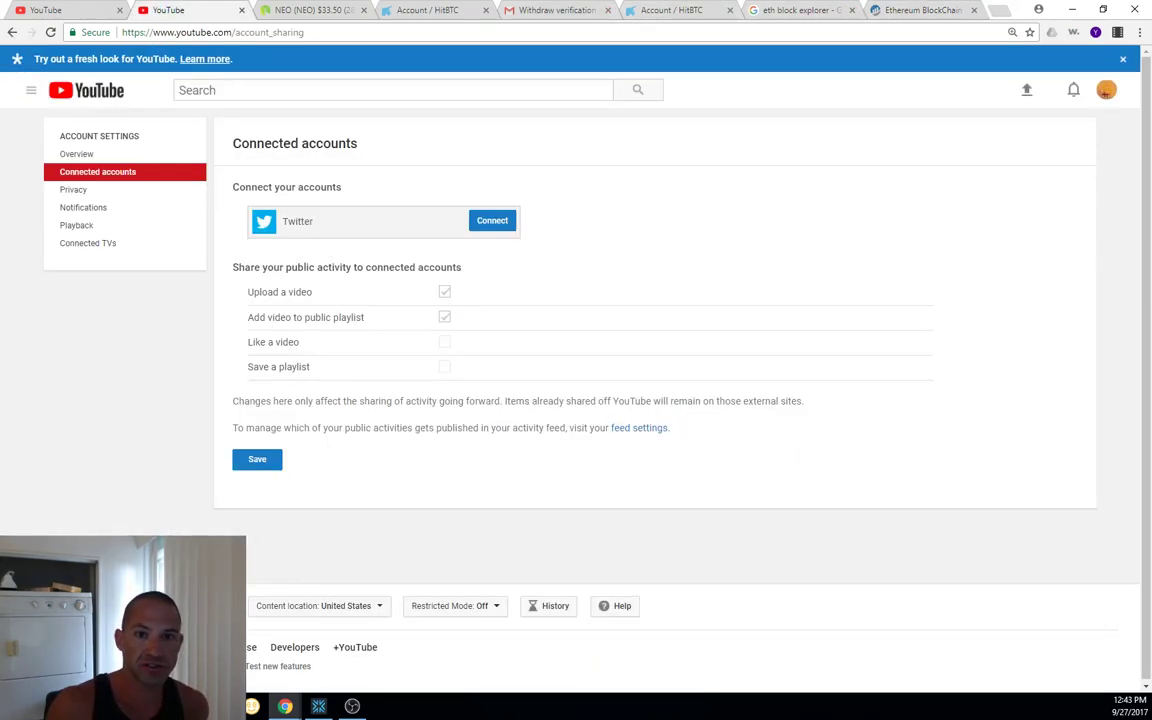
# Step: Show NEO's CoinMarketCap chart zoomed to 7 days, Sep 20–27 2017, priced at $33.50
pyautogui.click(322, 14)
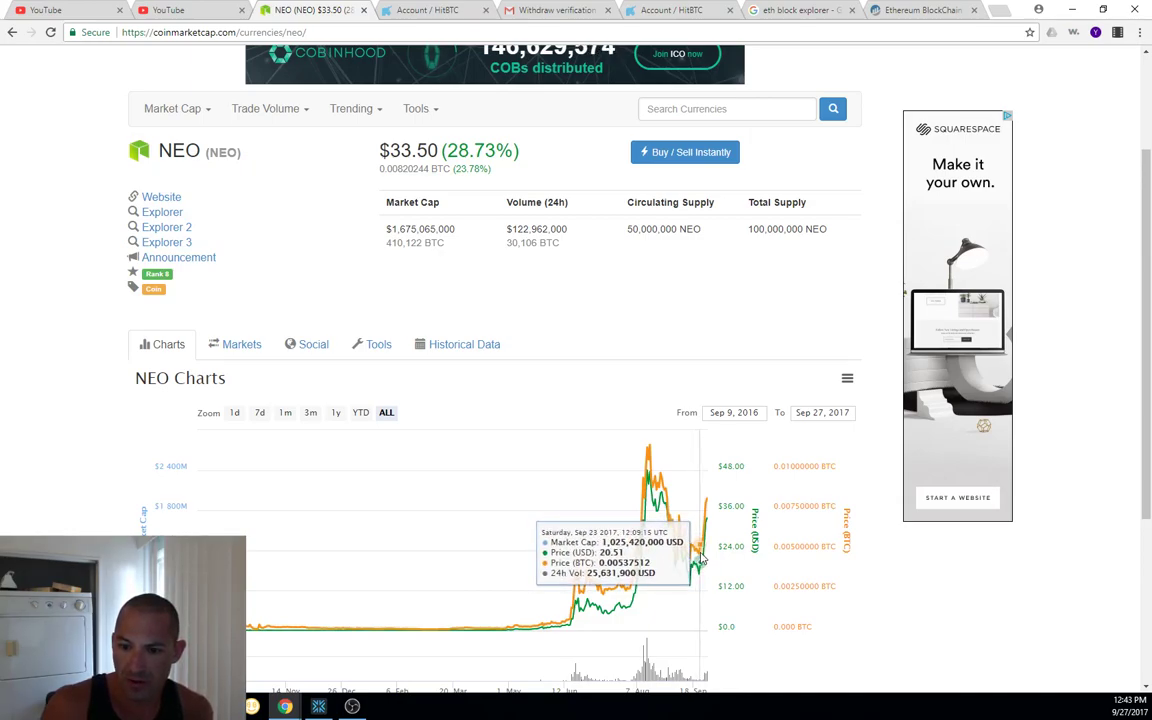
pyautogui.click(261, 412)
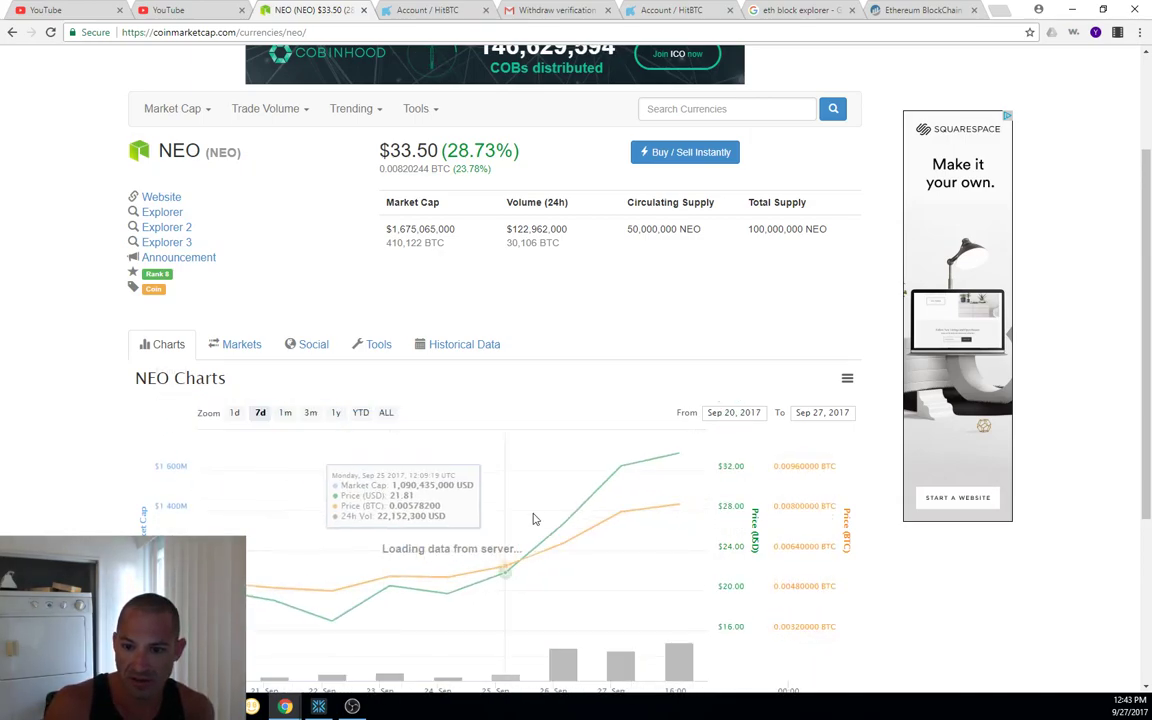